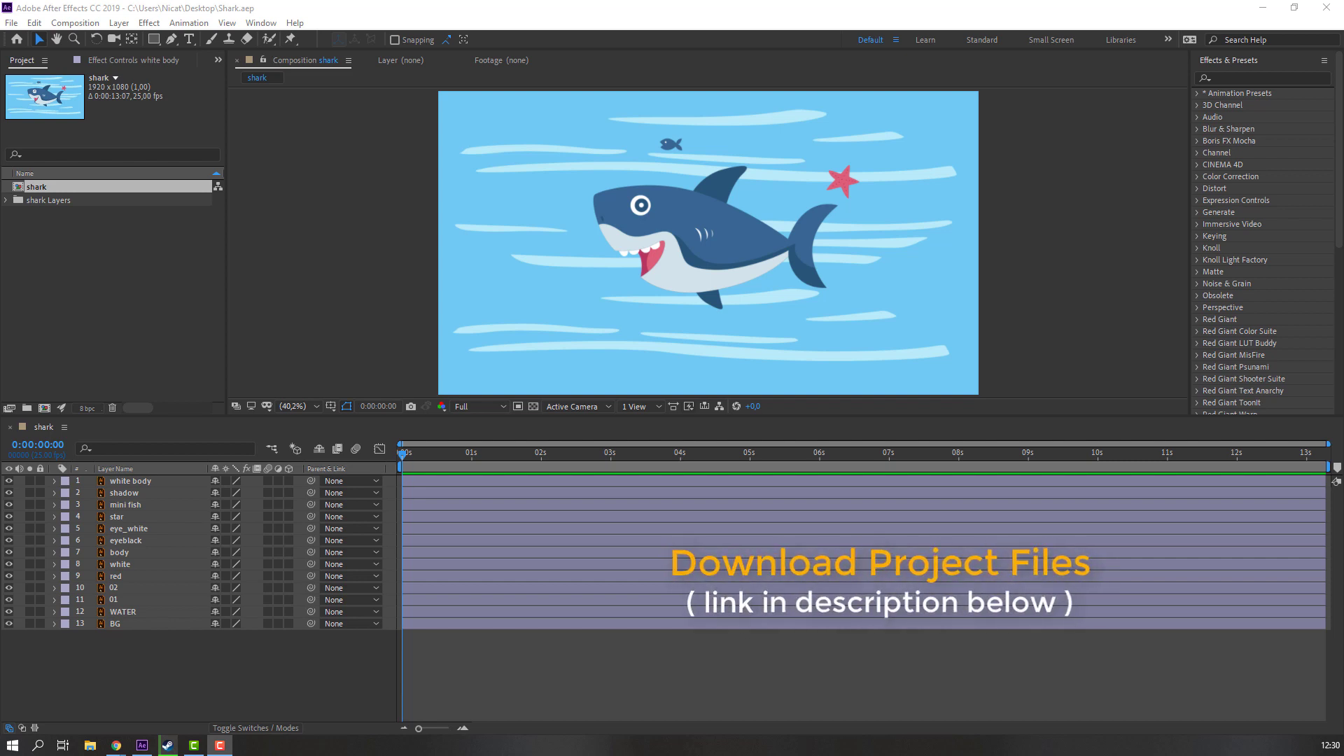
# Step: Select the WATER and BG layers and hide them so only the shark, mini fish and star show
pyautogui.click(123, 626)
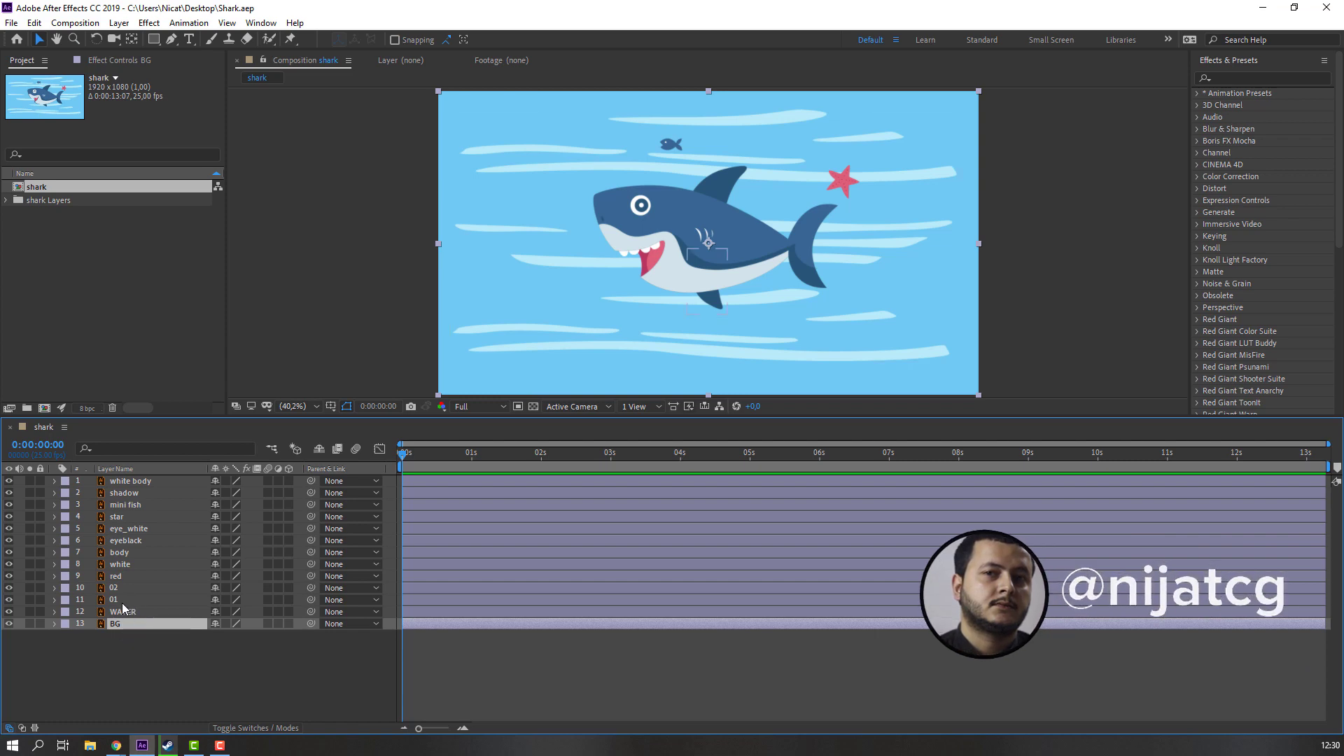
pyautogui.click(120, 612)
pyautogui.click(117, 621)
pyautogui.keyDown('shift'); pyautogui.click(123, 611); pyautogui.keyUp('shift')
pyautogui.click(8, 611)
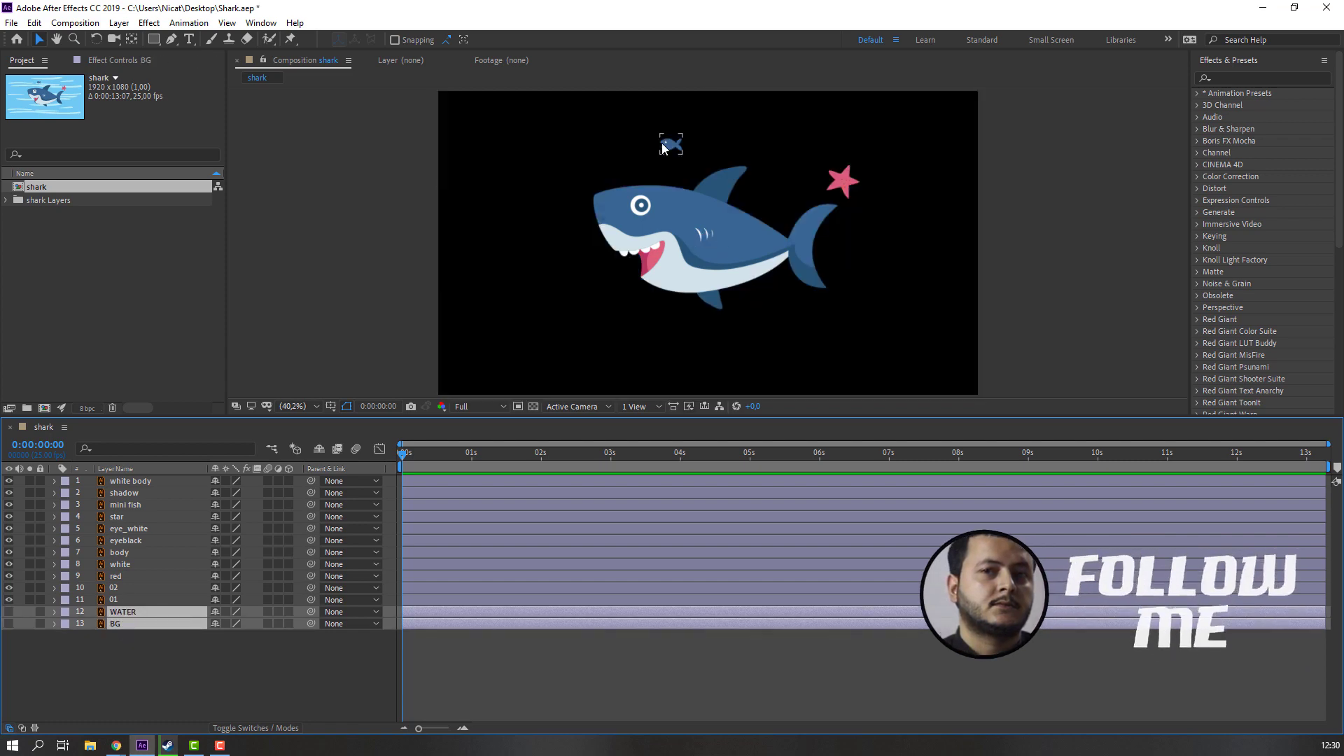
# Step: Select the mini fish, star, WATER and BG layers together and make the hidden background layers visible again
pyautogui.click(663, 149)
pyautogui.keyDown('shift'); pyautogui.click(843, 182); pyautogui.keyUp('shift')
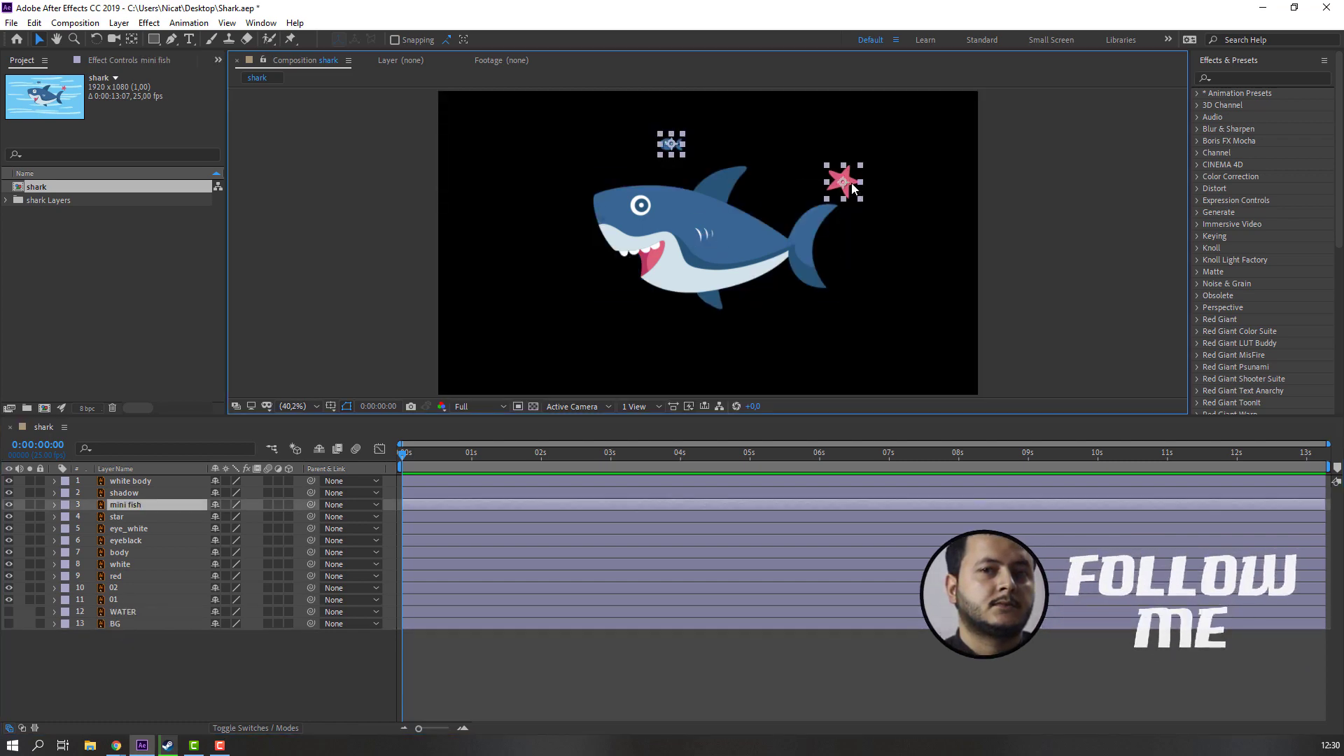
pyautogui.keyDown('ctrl'); pyautogui.click(144, 623); pyautogui.keyUp('ctrl')
pyautogui.keyDown('ctrl'); pyautogui.click(146, 612); pyautogui.keyUp('ctrl')
pyautogui.keyDown('ctrl'); pyautogui.click(145, 623); pyautogui.keyUp('ctrl')
pyautogui.click(9, 611)
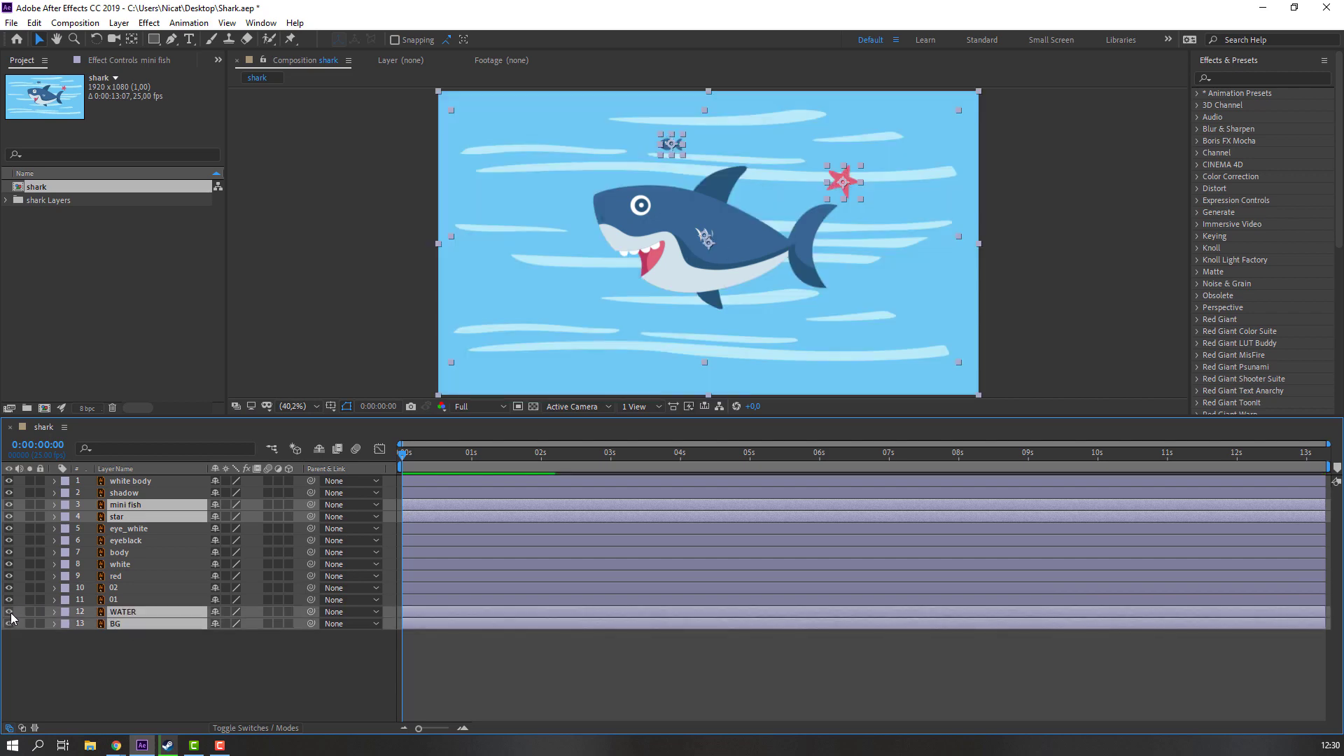
pyautogui.click(9, 611)
pyautogui.click(9, 611)
# Step: Pre-compose the selected mini fish, star, WATER and BG layers as BG and place it at the bottom of the layer stack
pyautogui.rightClick(143, 514)
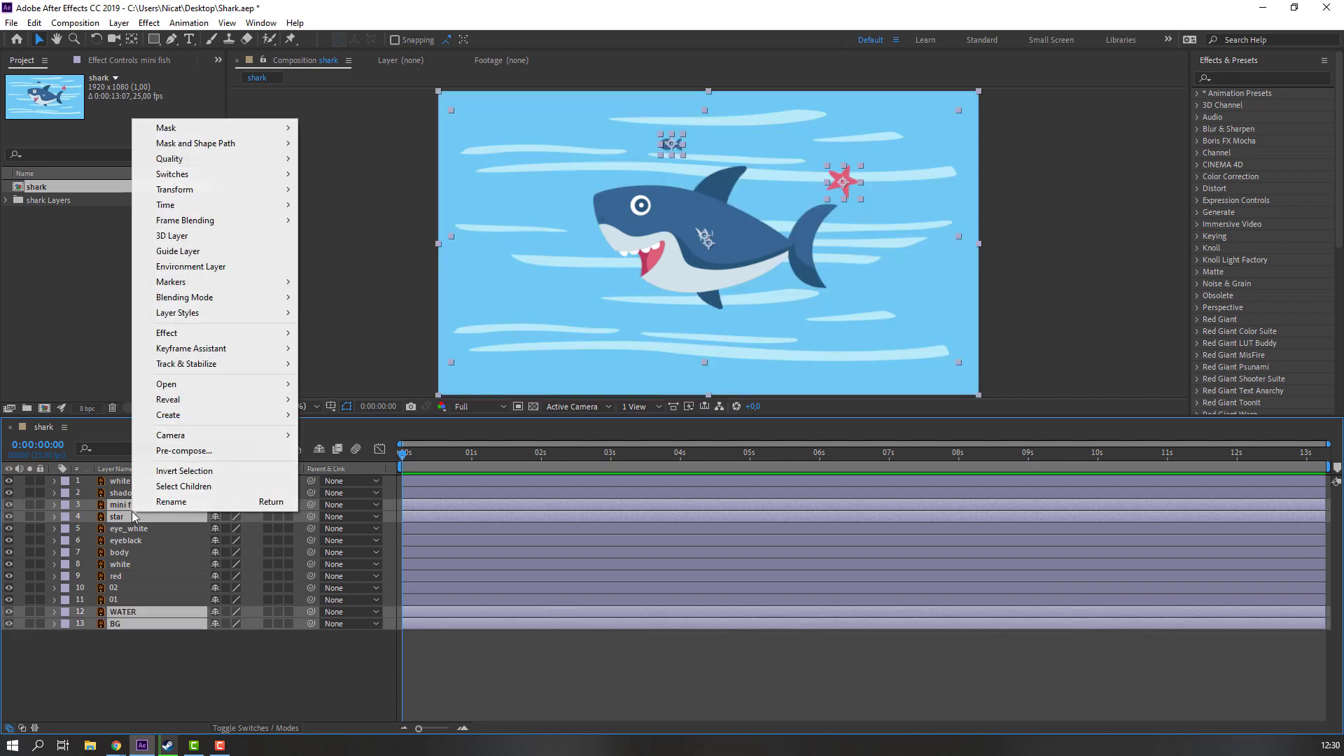
pyautogui.click(187, 459)
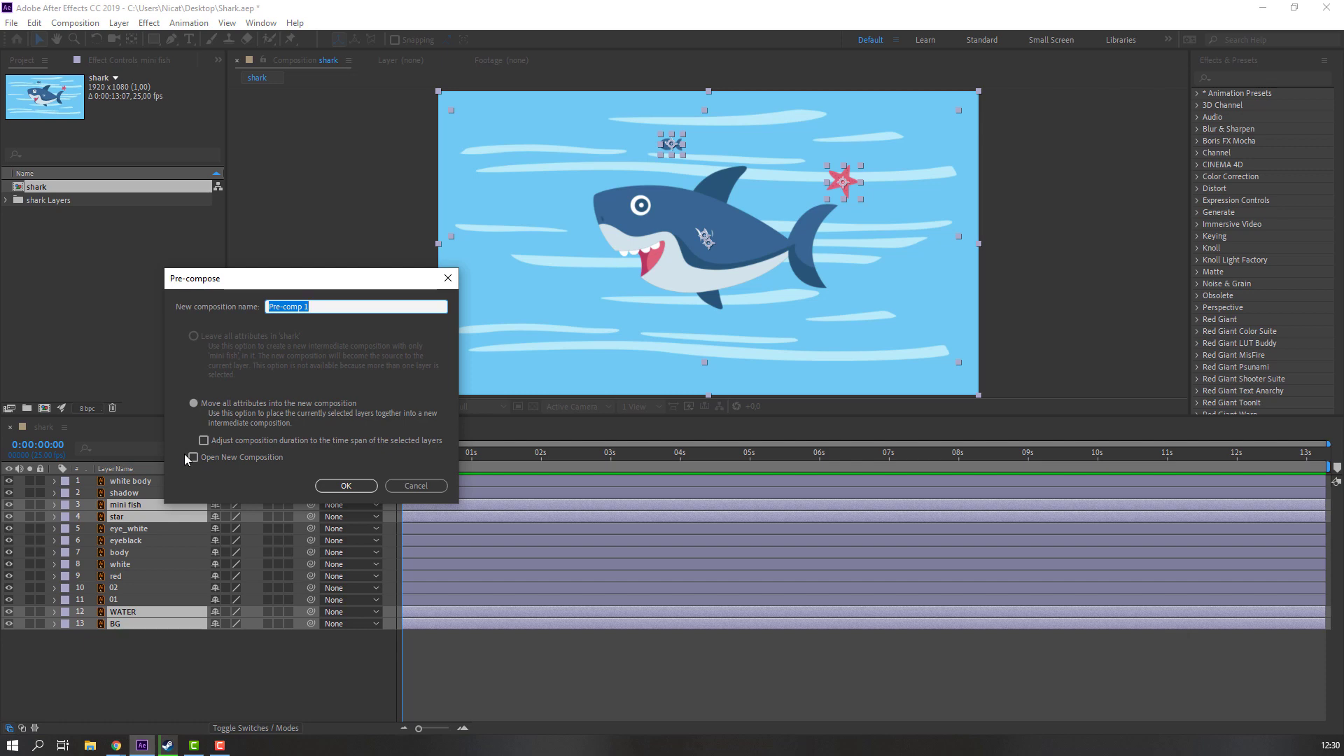
pyautogui.write('BG')
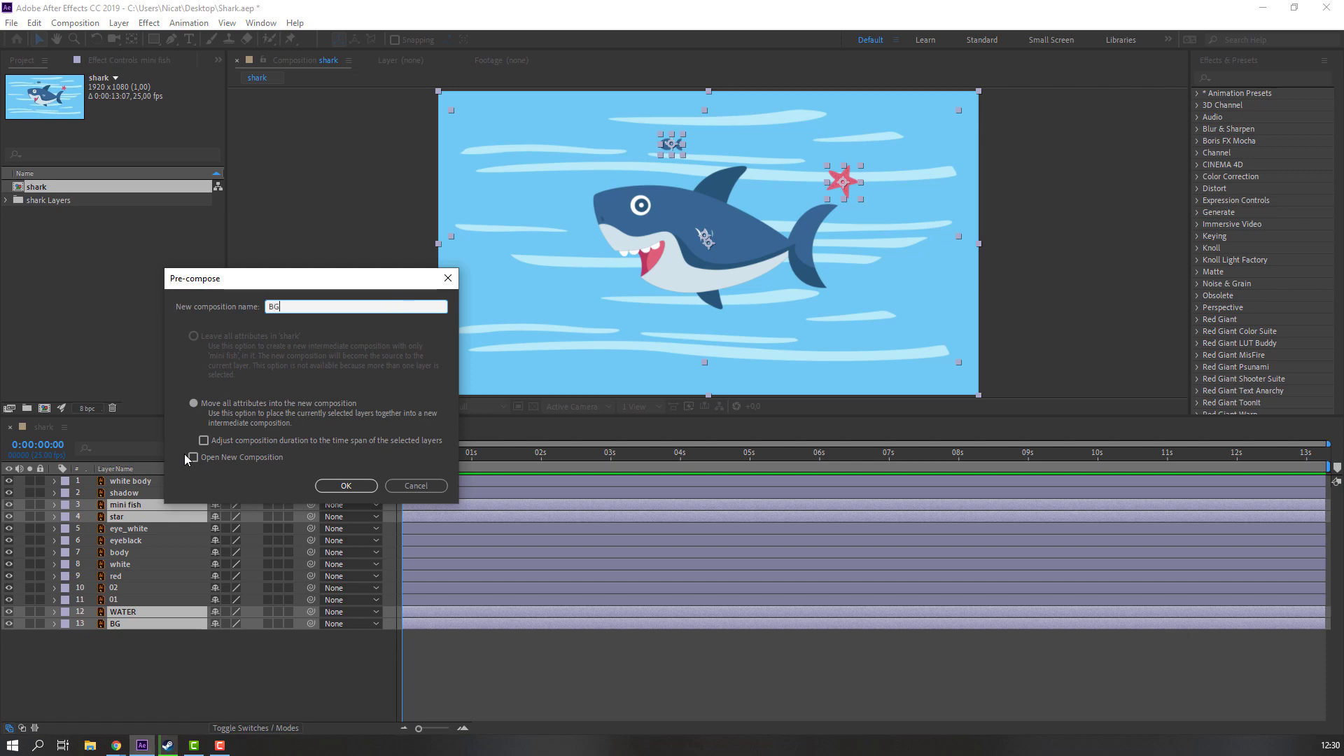
pyautogui.click(333, 485)
pyautogui.moveTo(121, 501); pyautogui.dragTo(135, 594)
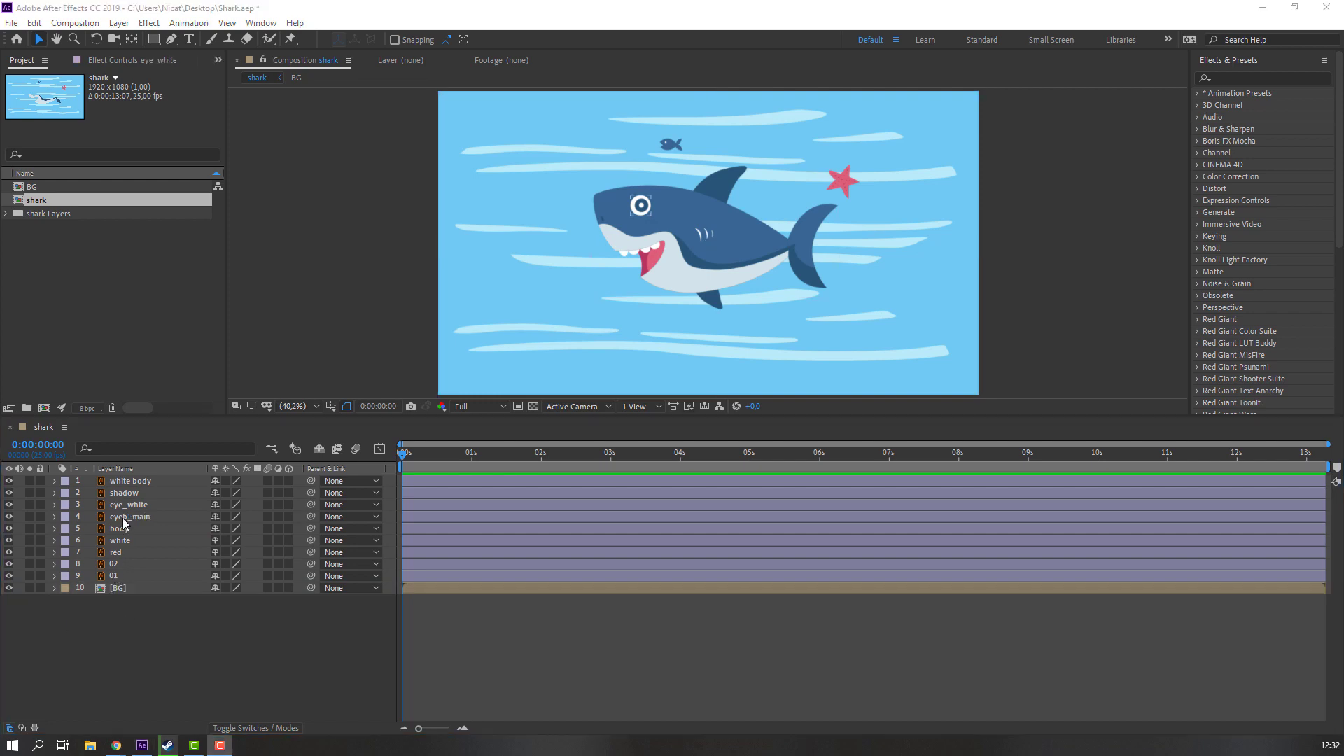
# Step: Duplicate the eyeb_main layer and place the eye_white layer directly beneath the copy
pyautogui.click(123, 518)
pyautogui.scroll(5, 480, 205)
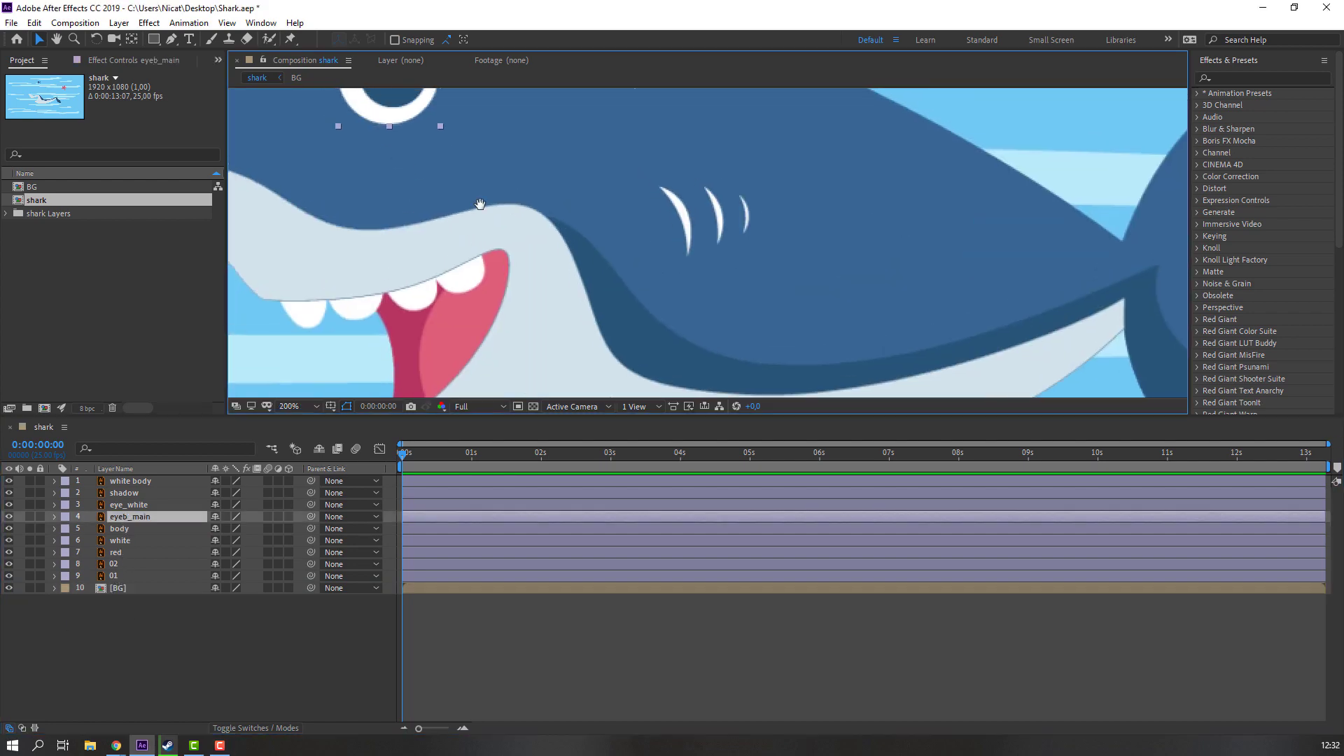
pyautogui.moveTo(480, 204); pyautogui.dragTo(706, 356)
pyautogui.hotkey('ctrl', 'd')
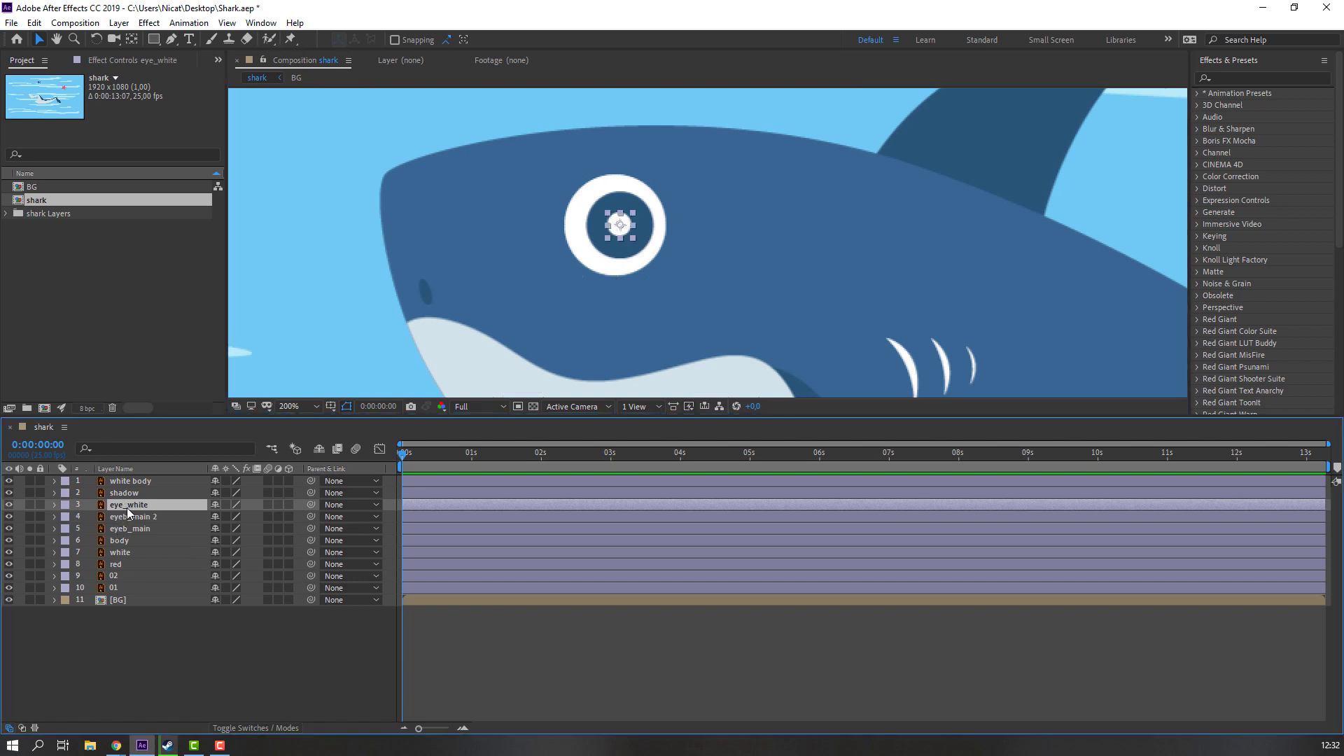
pyautogui.moveTo(133, 506); pyautogui.dragTo(165, 525)
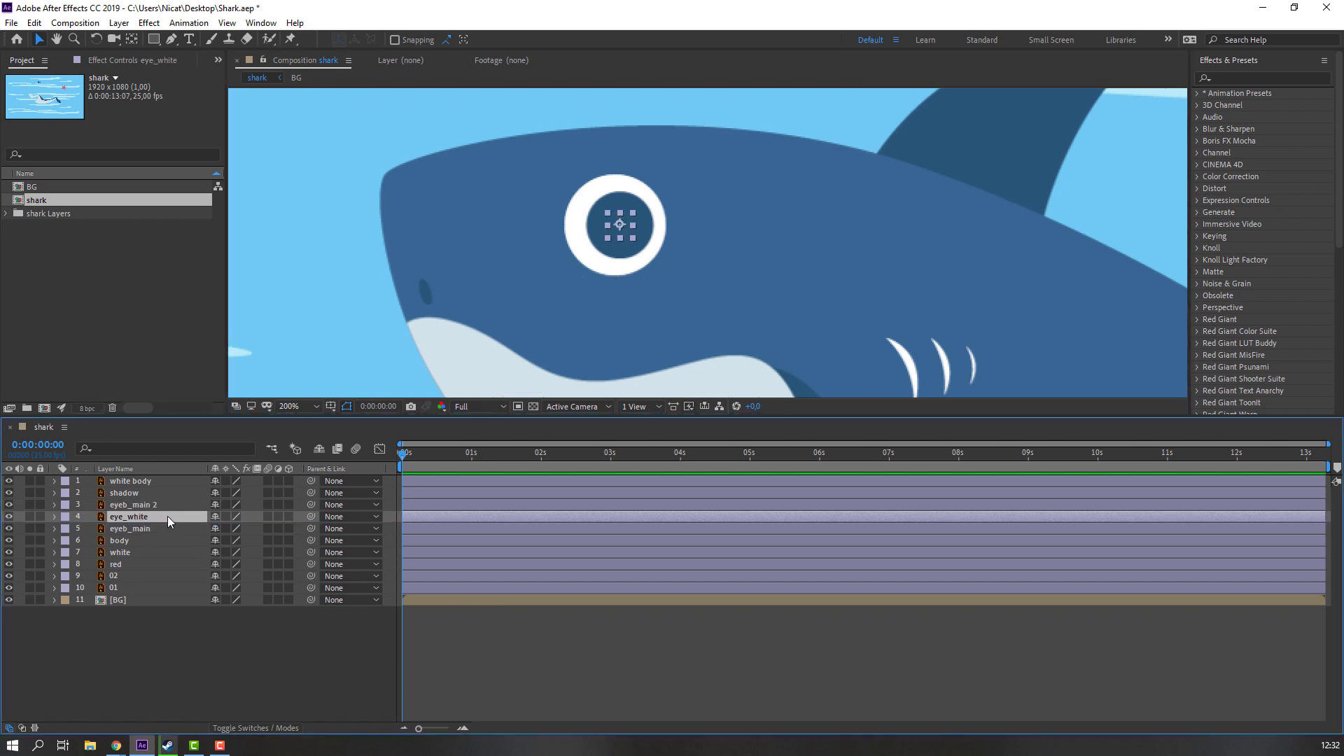
# Step: Set the eye_white layer's track matte to Alpha Matte "eyeb_main 2"
pyautogui.click(262, 730)
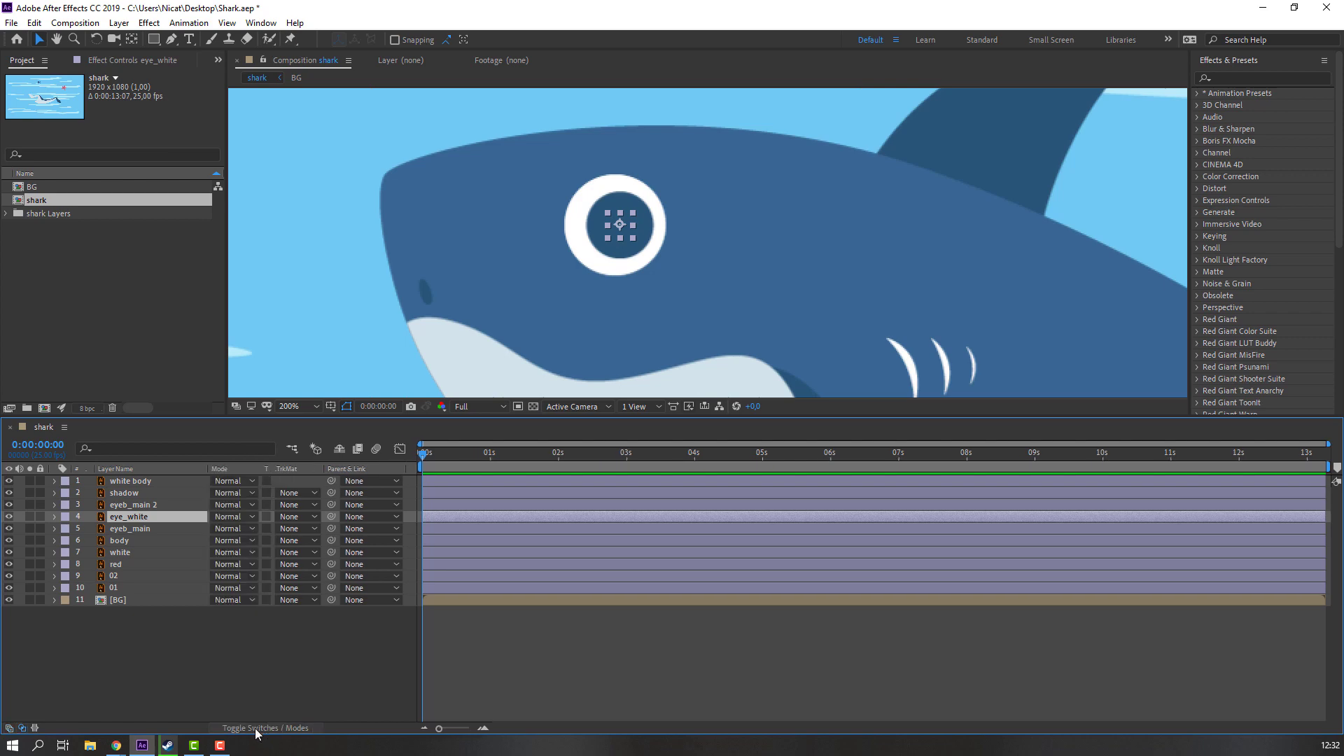
pyautogui.click(287, 521)
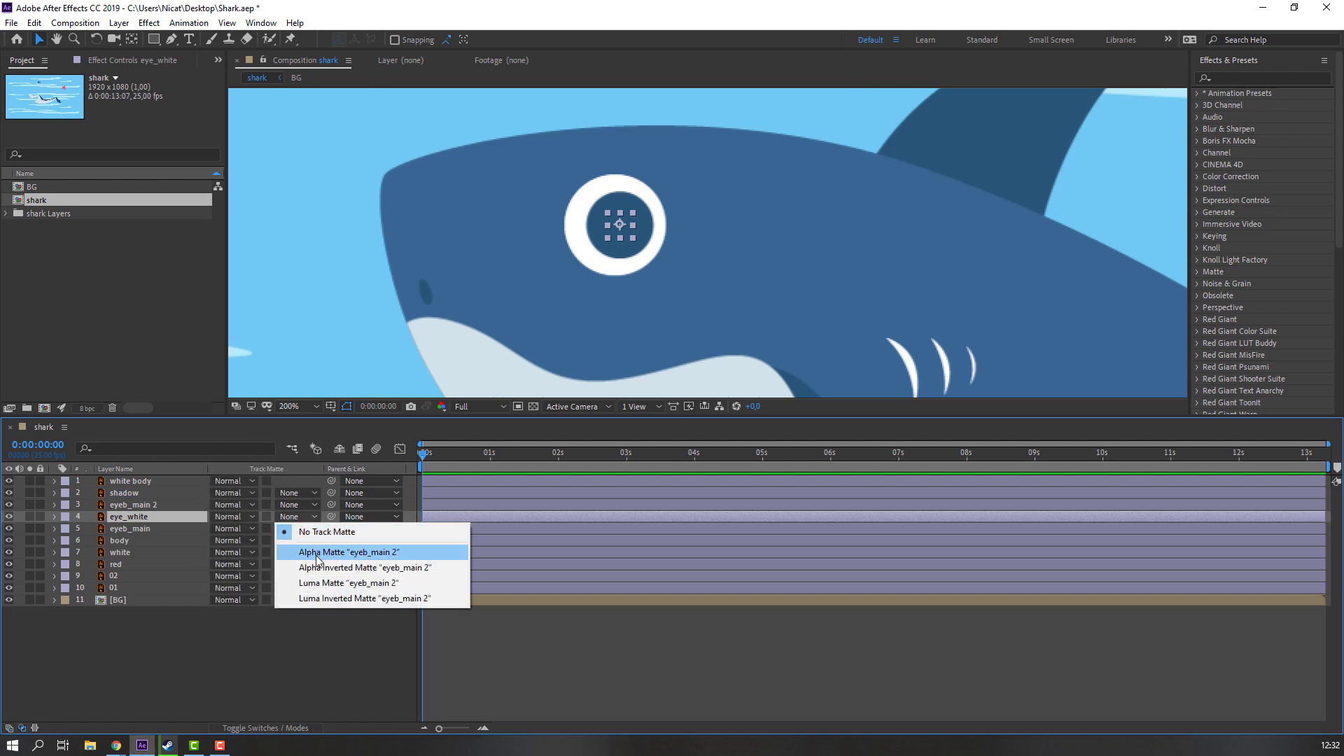
pyautogui.click(317, 554)
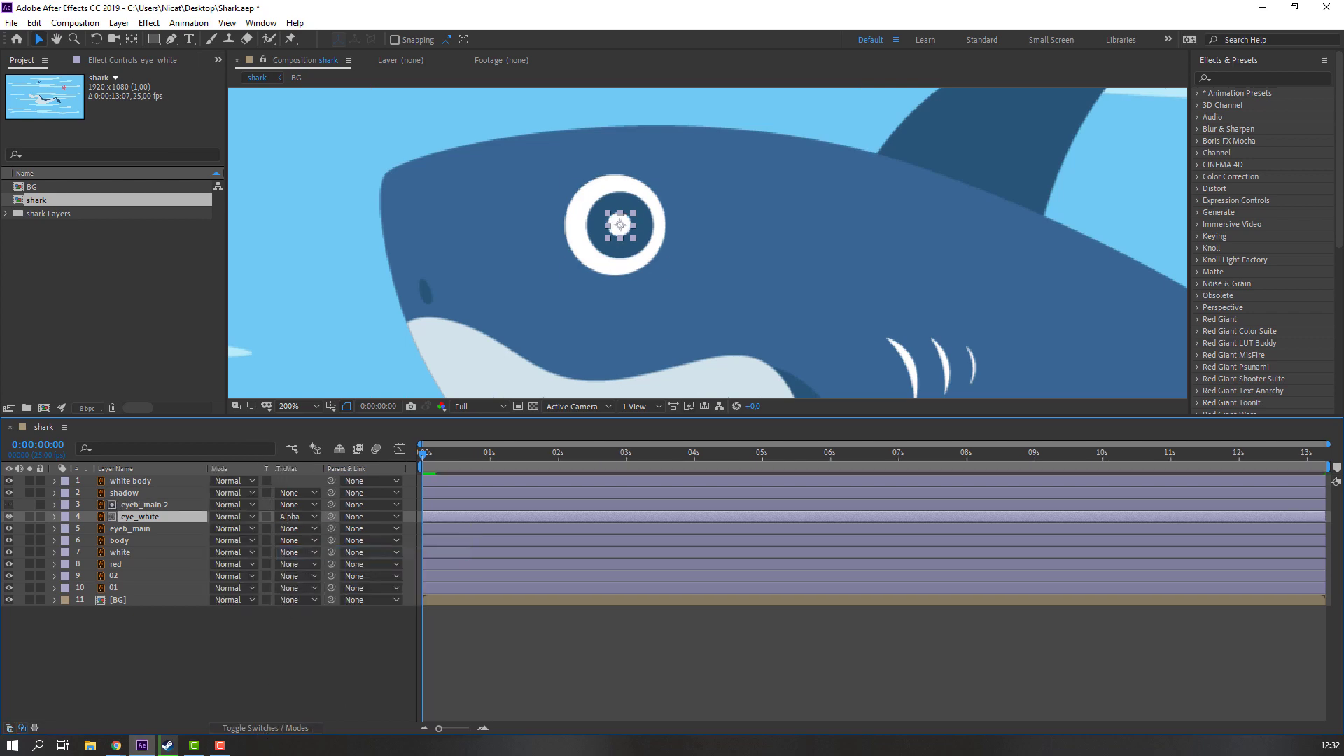
# Step: Parent the eyeb_main 2 matte layer to the original eyeb_main layer, and rename that original layer eye_main
pyautogui.click(158, 507)
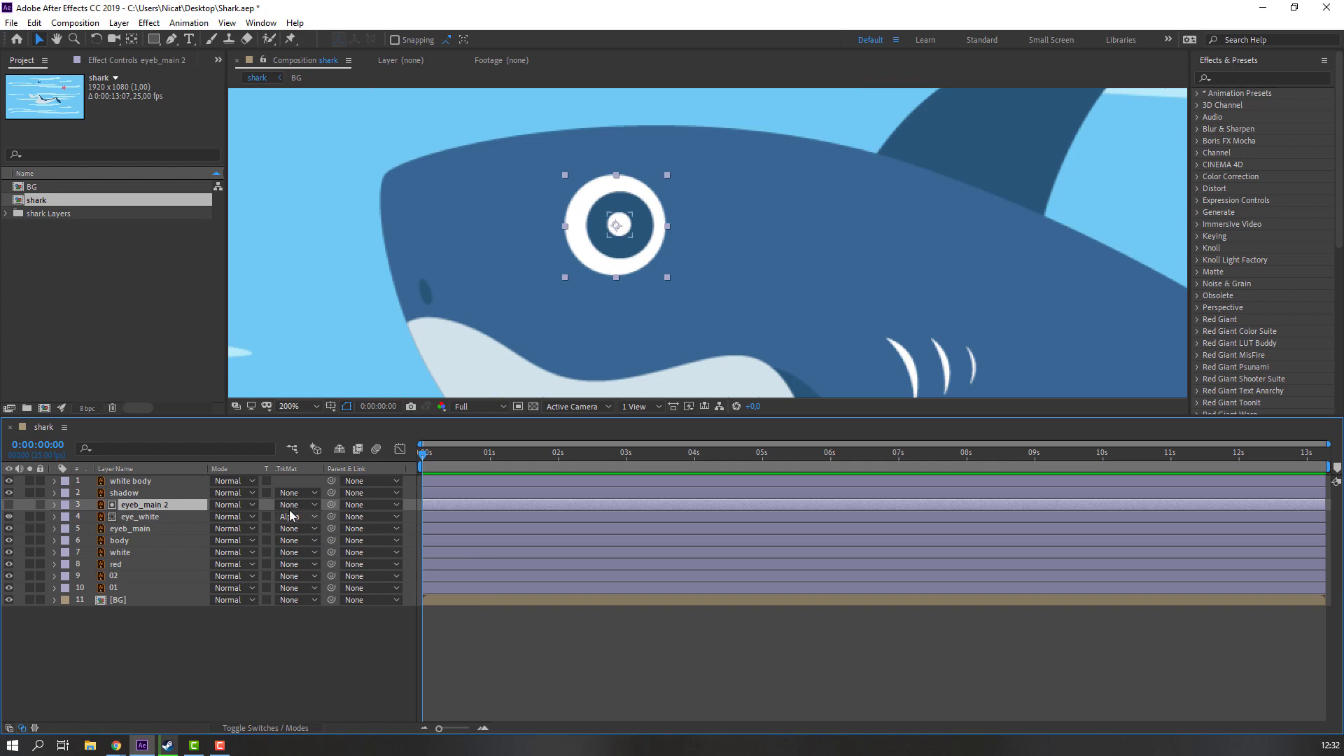
pyautogui.moveTo(331, 504); pyautogui.dragTo(135, 531)
pyautogui.click(128, 530)
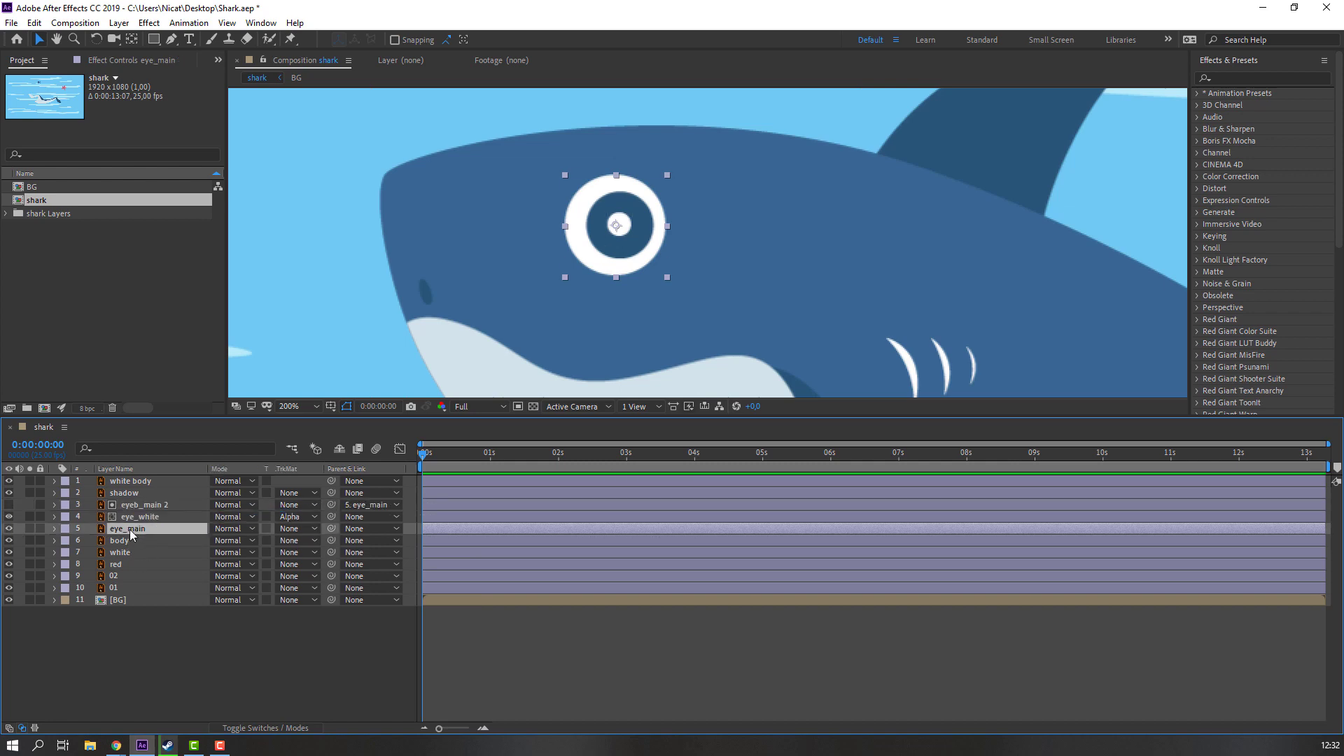
# Step: Keyframe the eye_main layer's Scale at the first frame, then set its vertical scale to 5% at frame 3
pyautogui.press('s')
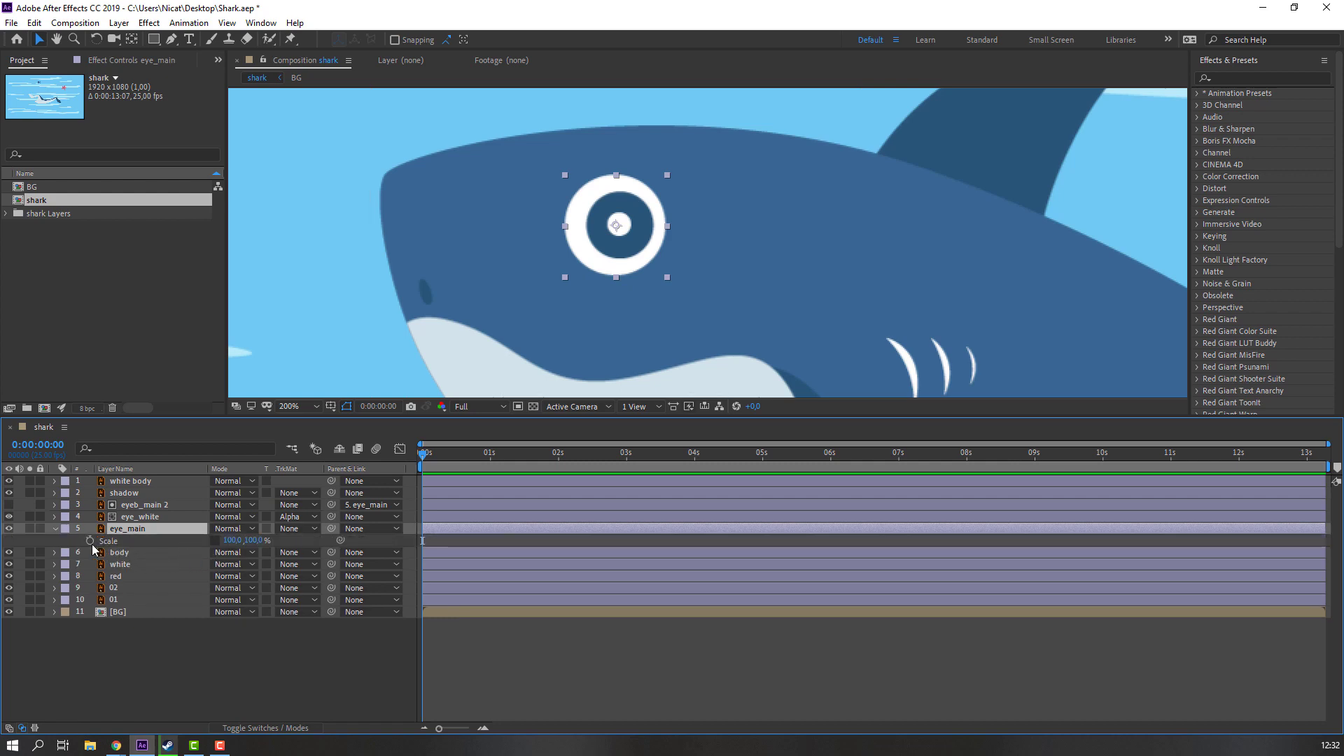
pyautogui.click(89, 541)
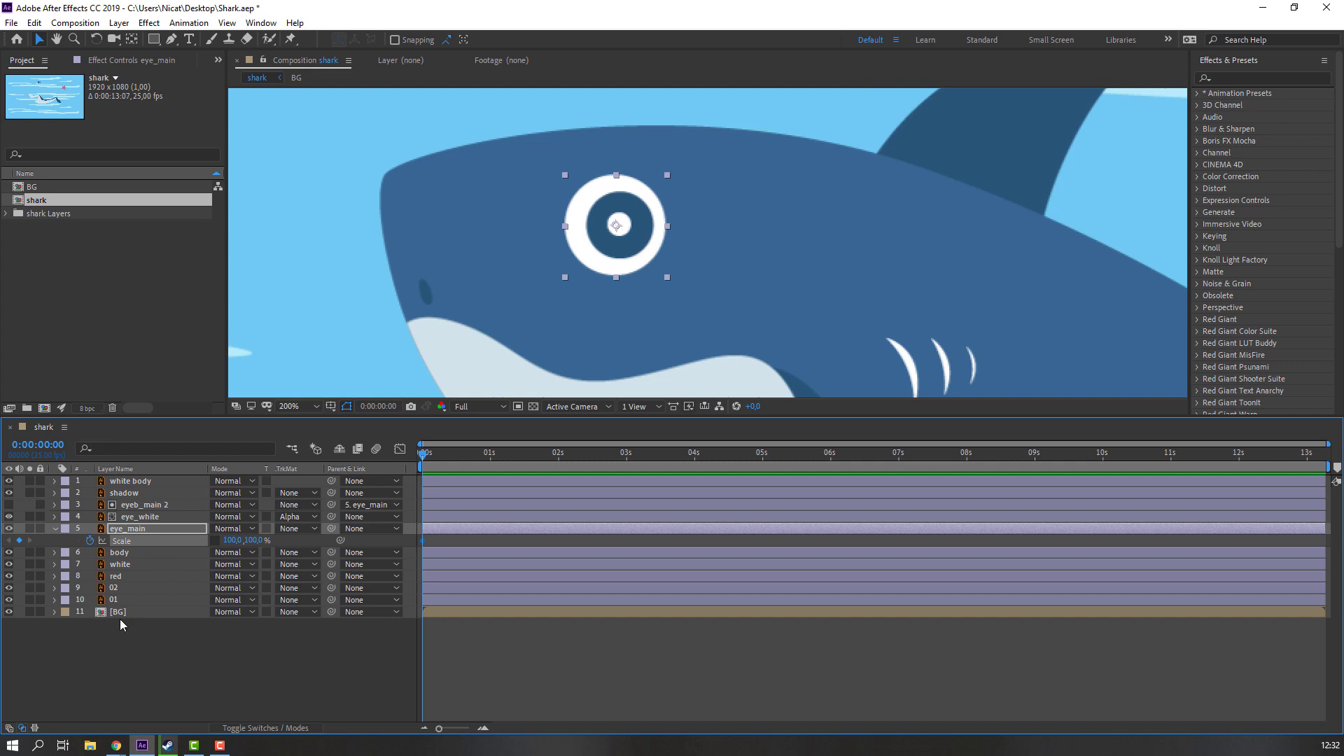
pyautogui.press('pagedown')
pyautogui.press('pagedown')
pyautogui.press('pagedown')
pyautogui.click(252, 540)
pyautogui.write('5')
pyautogui.press('Return')
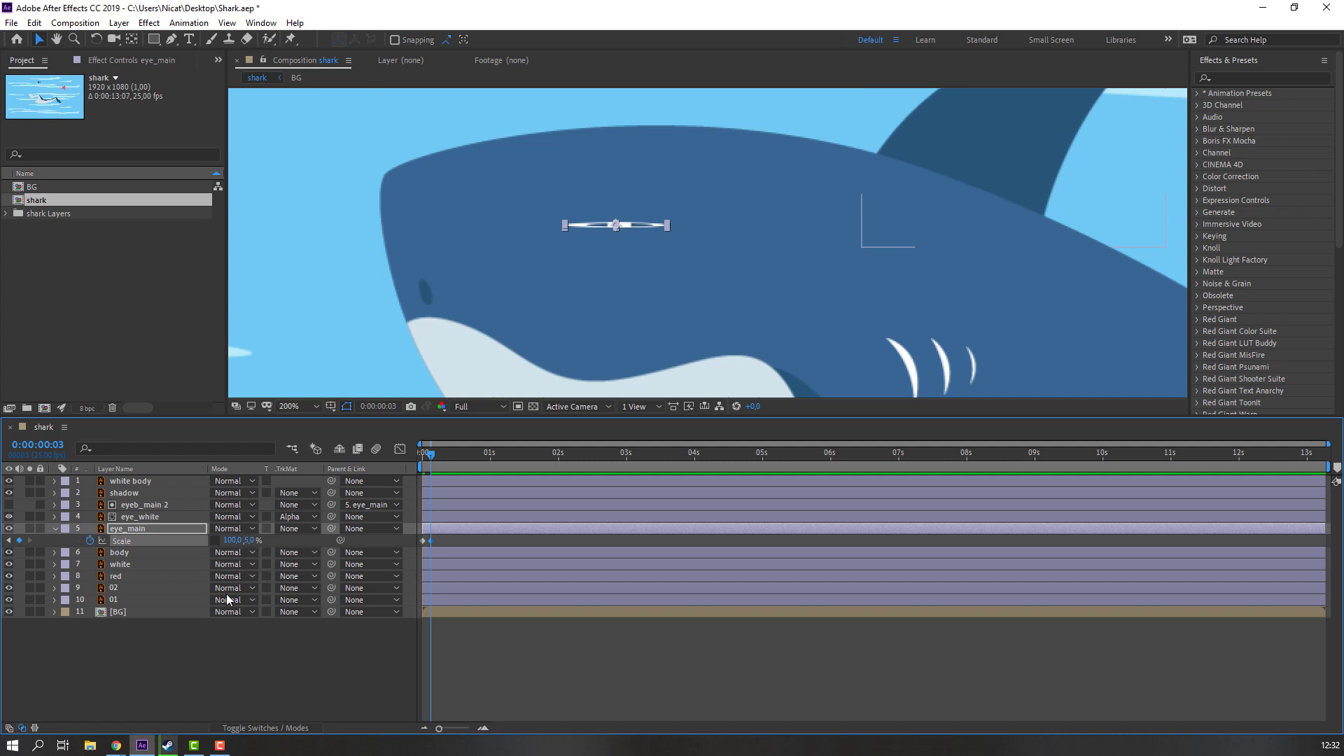
# Step: Set the eye_main layer's vertical scale back to 100% at frame 6 to complete the blink
pyautogui.press('pagedown')
pyautogui.press('pagedown')
pyautogui.press('pagedown')
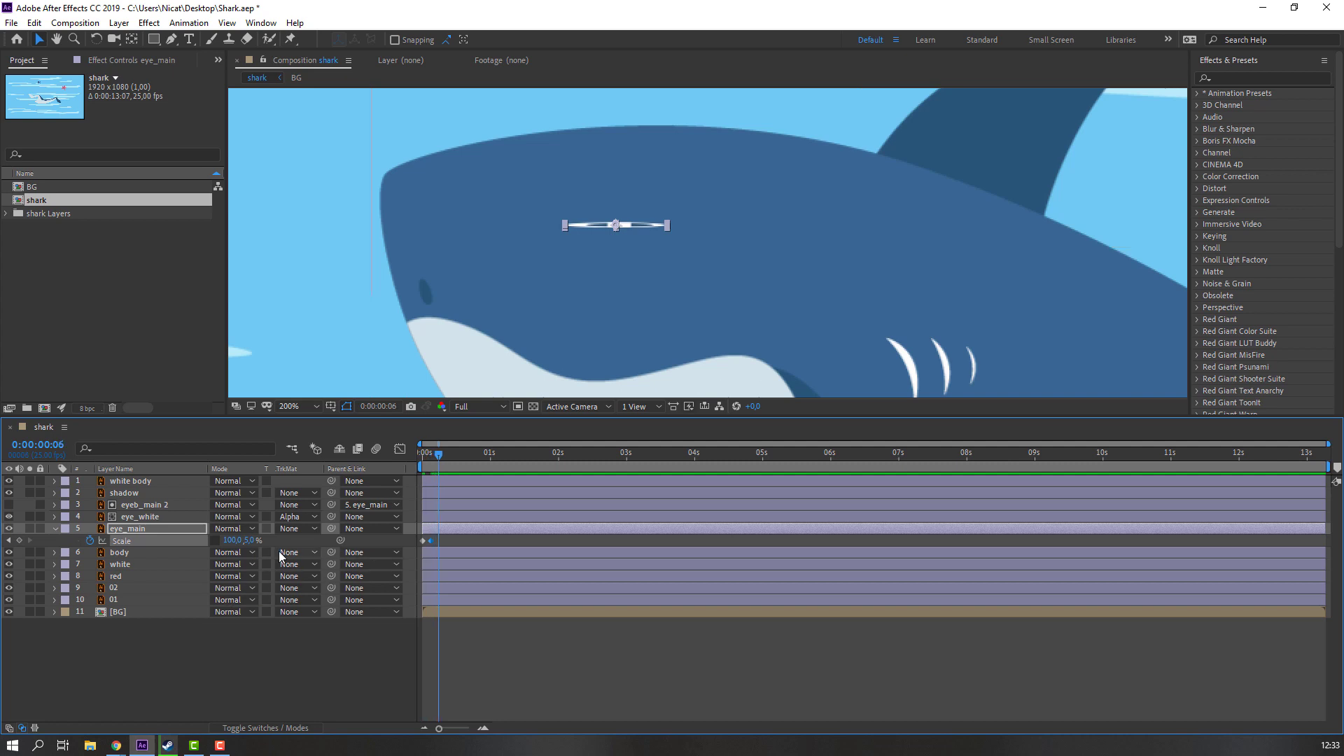
pyautogui.click(249, 540)
pyautogui.write('100')
pyautogui.press('Return')
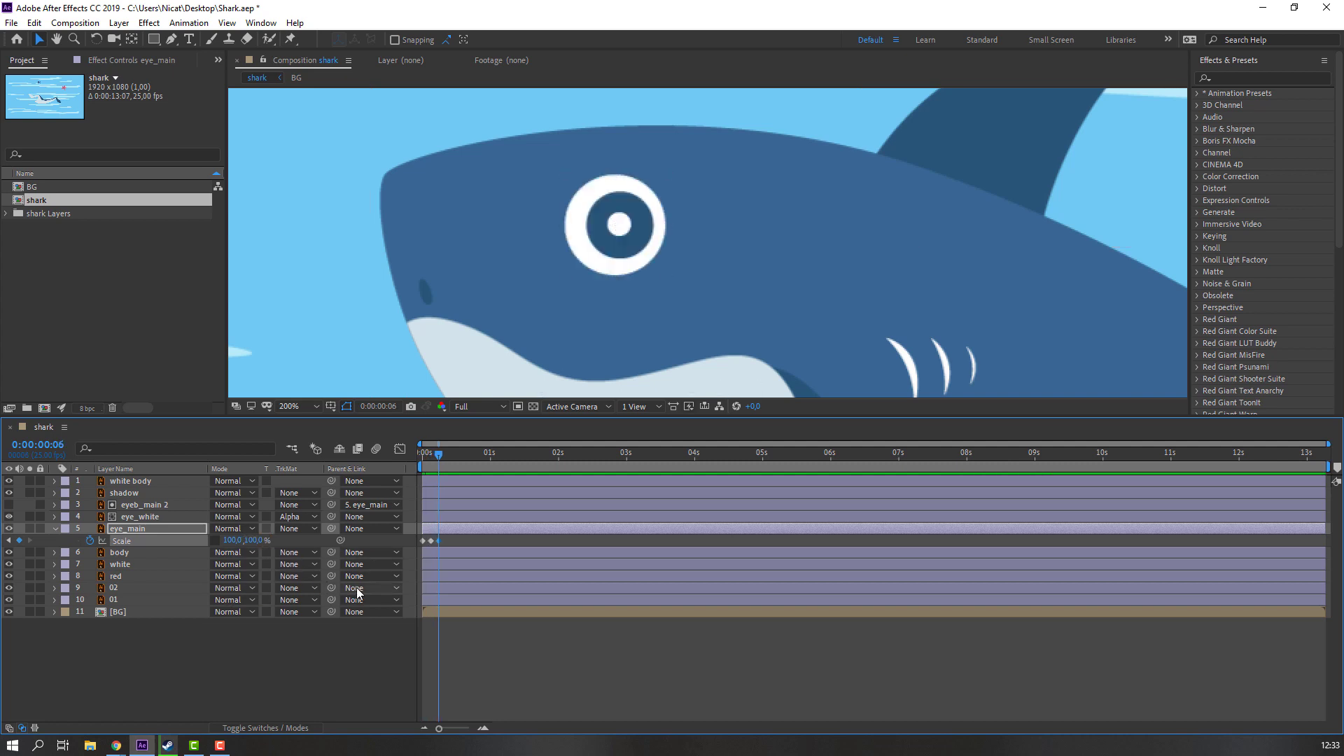
# Step: Preview the blink, apply Easy Ease to its three Scale keyframes, and shift them a few frames later
pyautogui.press('space')
pyautogui.moveTo(449, 537); pyautogui.dragTo(408, 549)
pyautogui.rightClick(420, 542)
pyautogui.moveTo(483, 714)
pyautogui.click(630, 621)
pyautogui.moveTo(438, 540); pyautogui.dragTo(451, 542)
# Step: Copy the three blink keyframes and paste them at 0:00:01:10, shortly before 3 s, at 0:00:04:06 and just after 6 s
pyautogui.moveTo(523, 453)
pyautogui.mouseDown()
pyautogui.moveTo(496, 457)
pyautogui.moveTo(518, 461)
pyautogui.mouseUp()
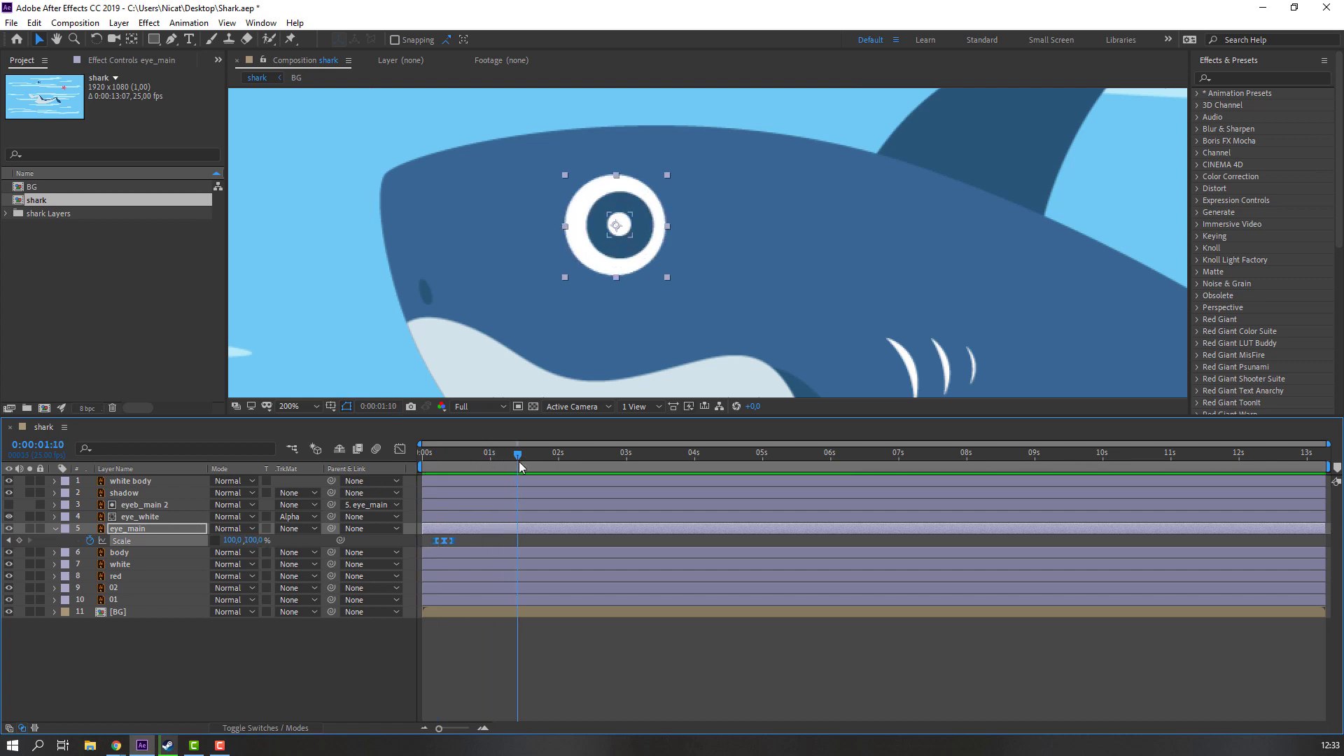
pyautogui.hotkey('ctrl', 'c')
pyautogui.click(605, 454)
pyautogui.hotkey('ctrl', 'v')
pyautogui.click(697, 453)
pyautogui.click(710, 453)
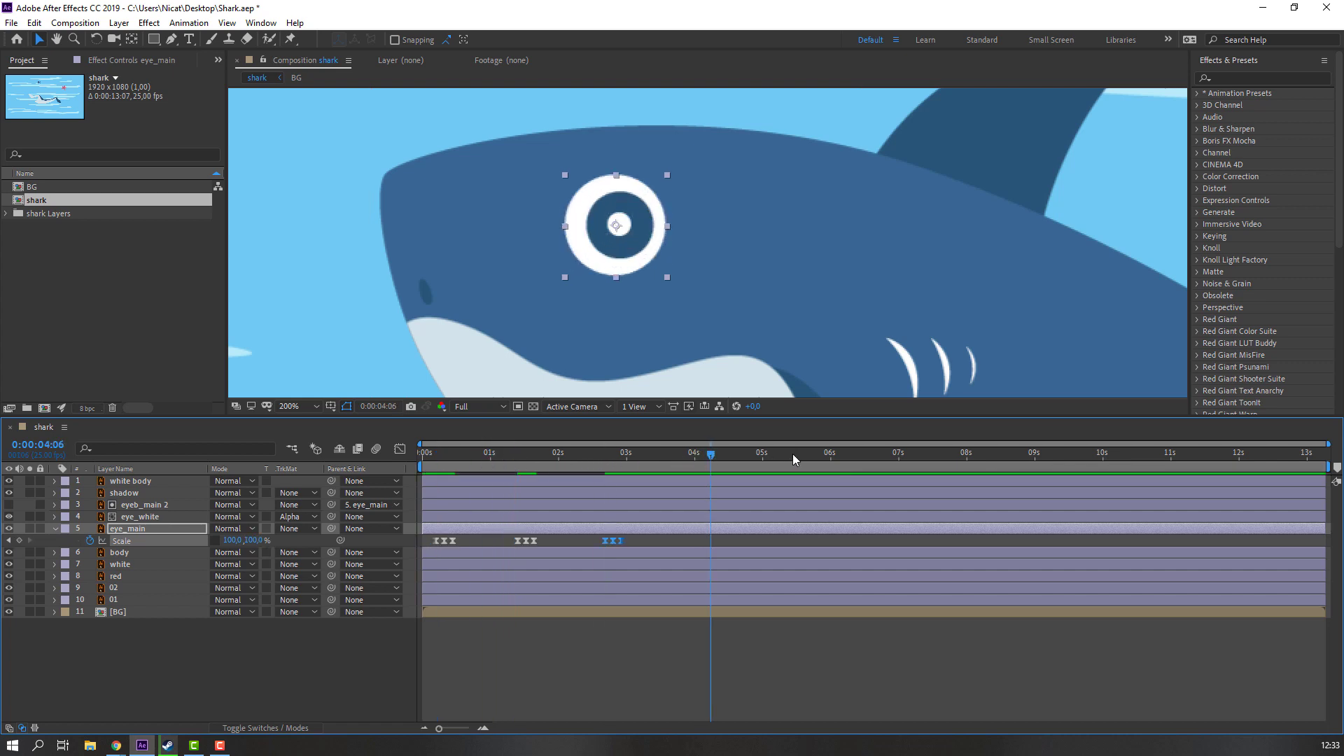
pyautogui.hotkey('ctrl', 'v')
pyautogui.click(833, 454)
pyautogui.hotkey('ctrl', 'v')
# Step: End the work area at 0:00:07:00 and trim the composition to it
pyautogui.click(898, 454)
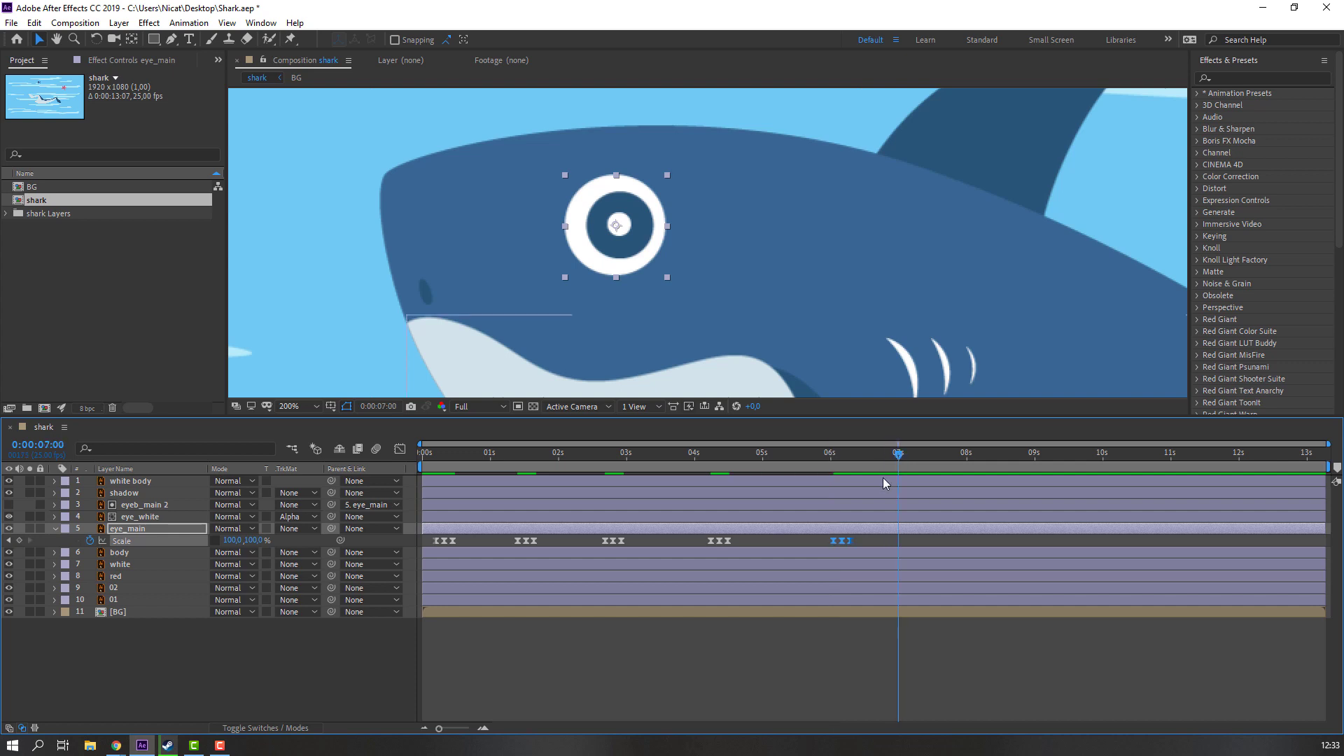
pyautogui.press('n')
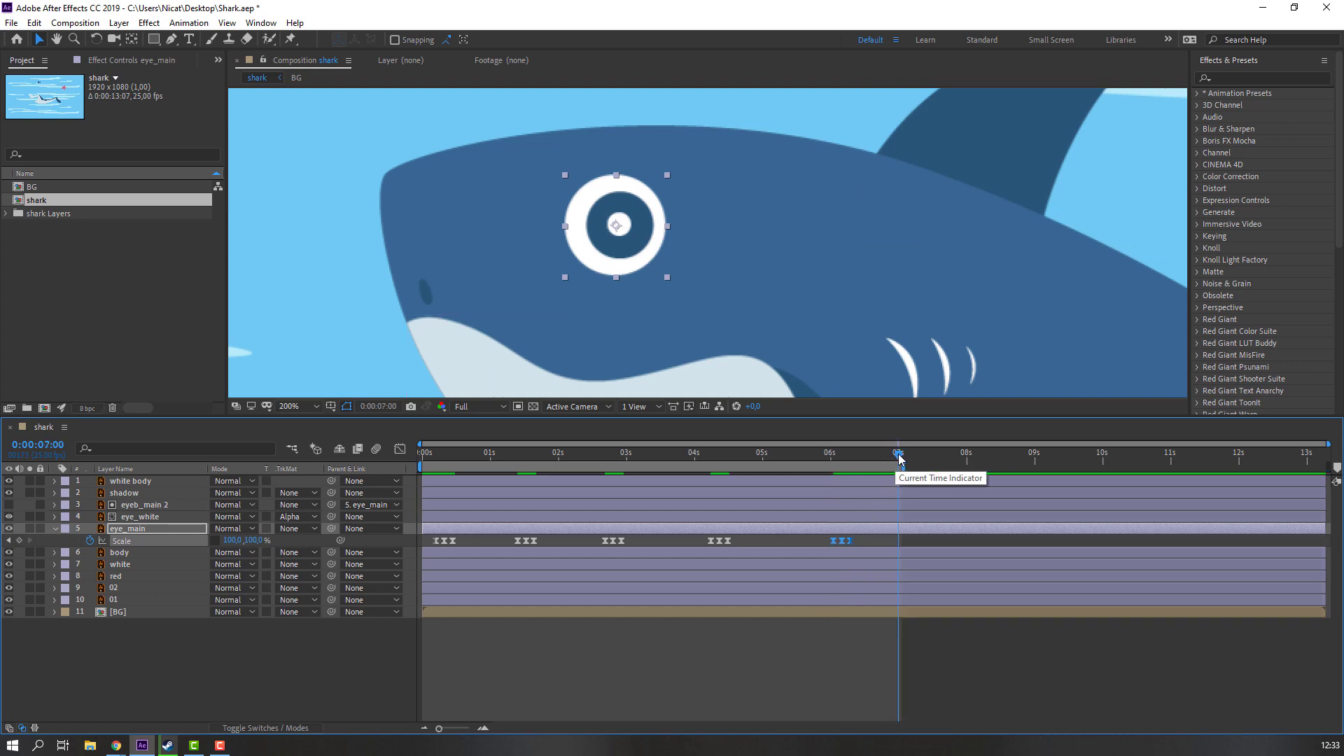
pyautogui.rightClick(769, 469)
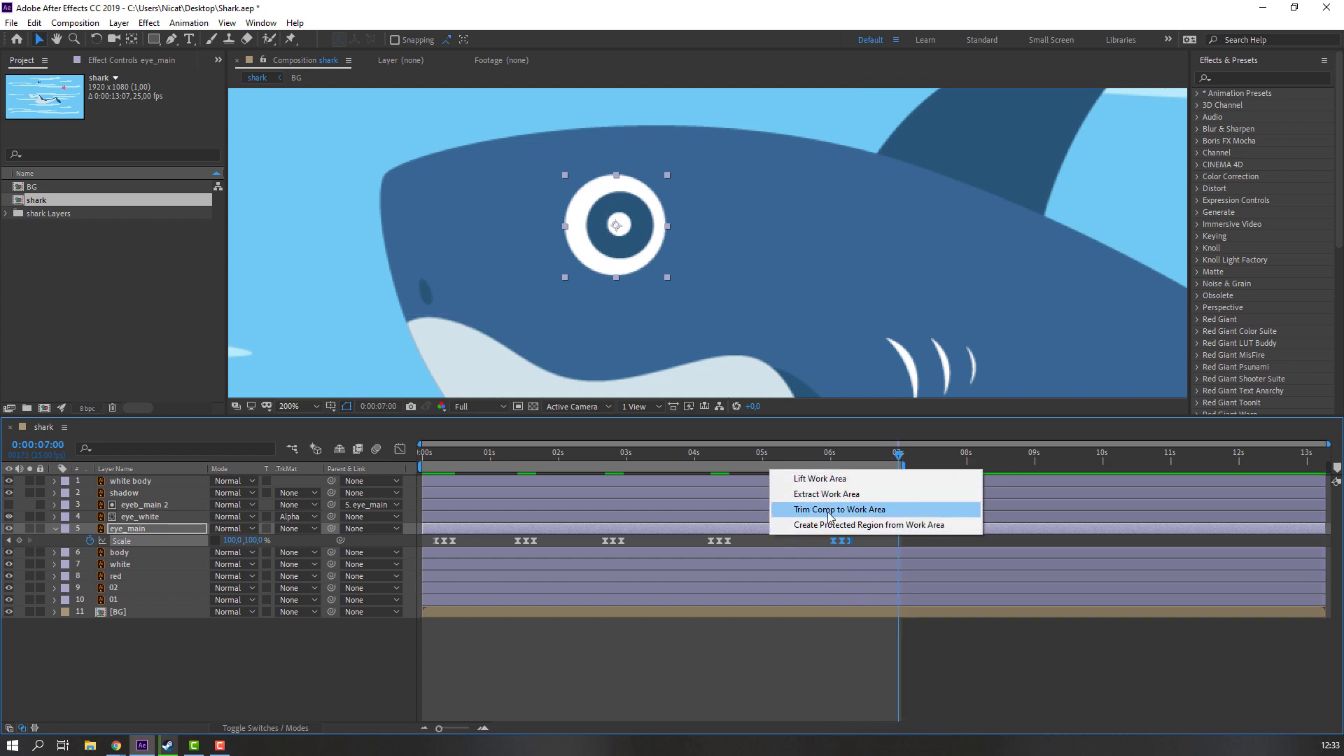
pyautogui.click(860, 509)
pyautogui.click(599, 690)
# Step: Preview the eye animation on the whole shark and collapse the eye_white and eye_main layer properties
pyautogui.scroll(-4, 404, 218)
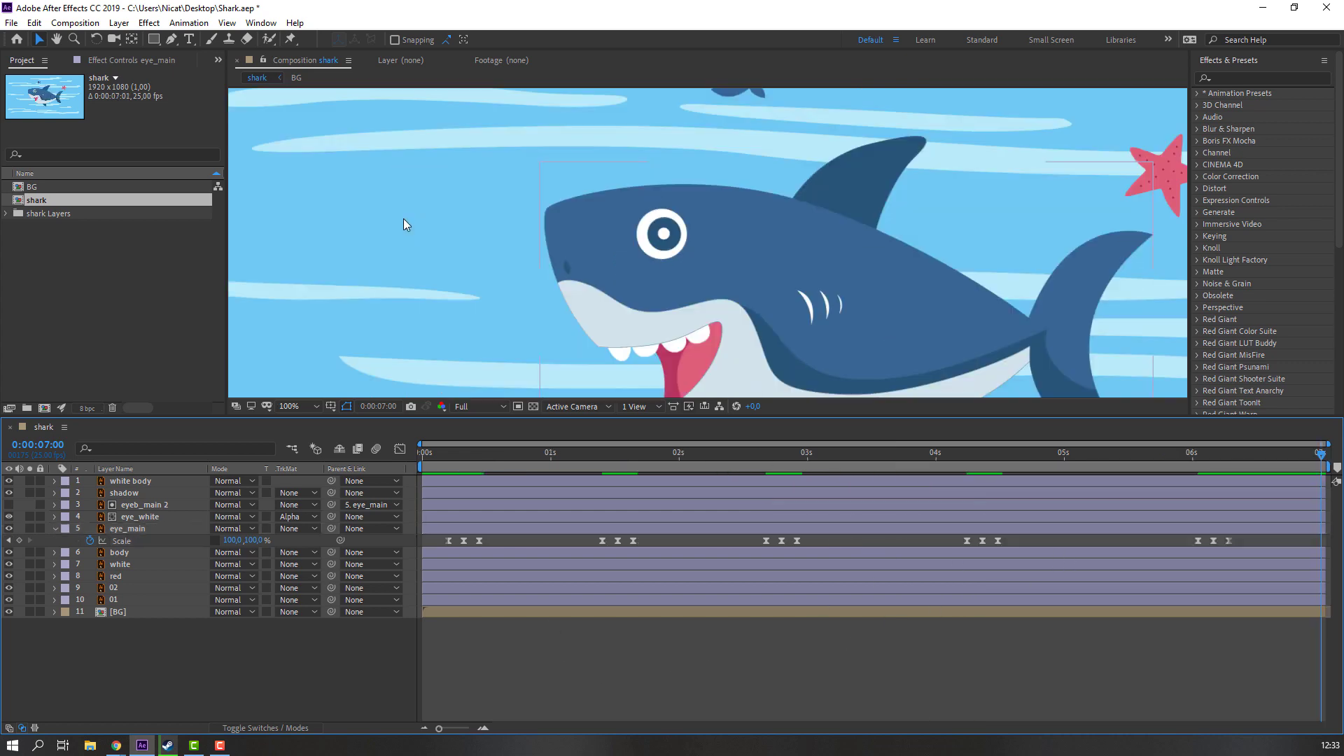
pyautogui.press('space')
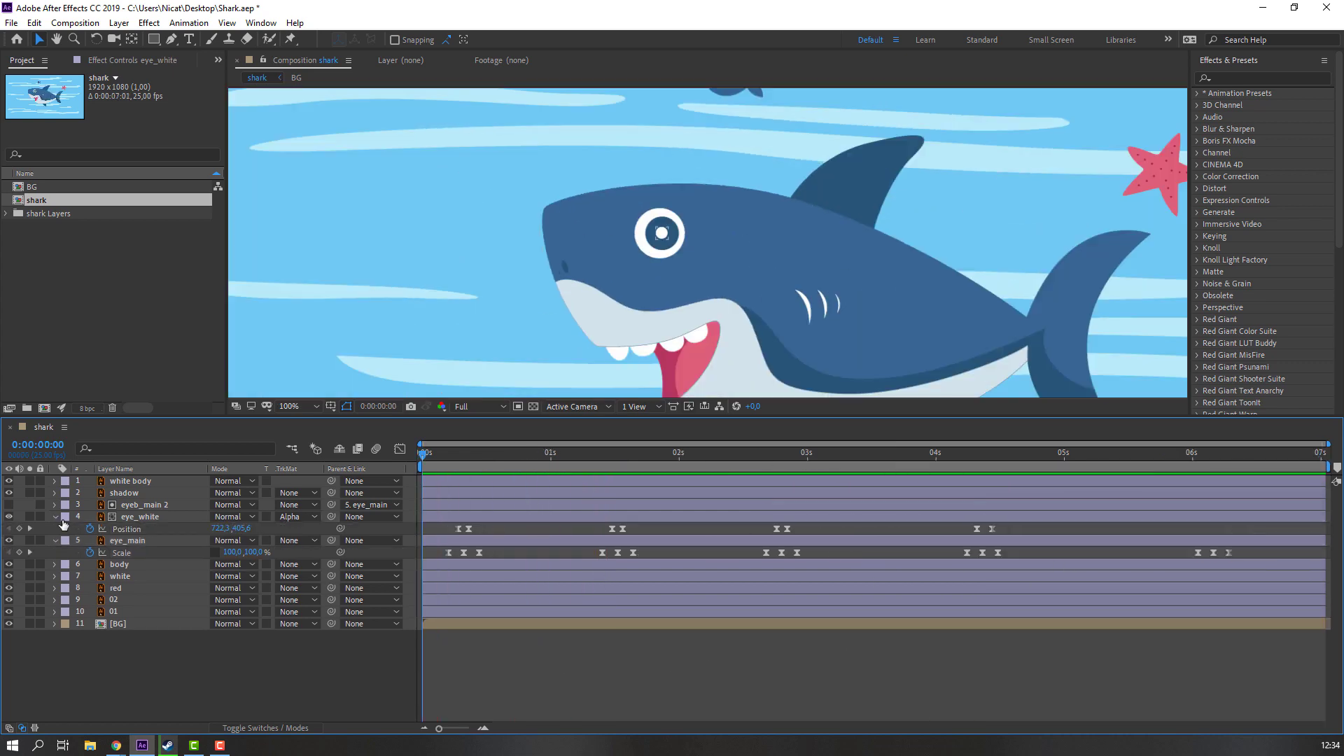
pyautogui.click(56, 518)
pyautogui.click(56, 529)
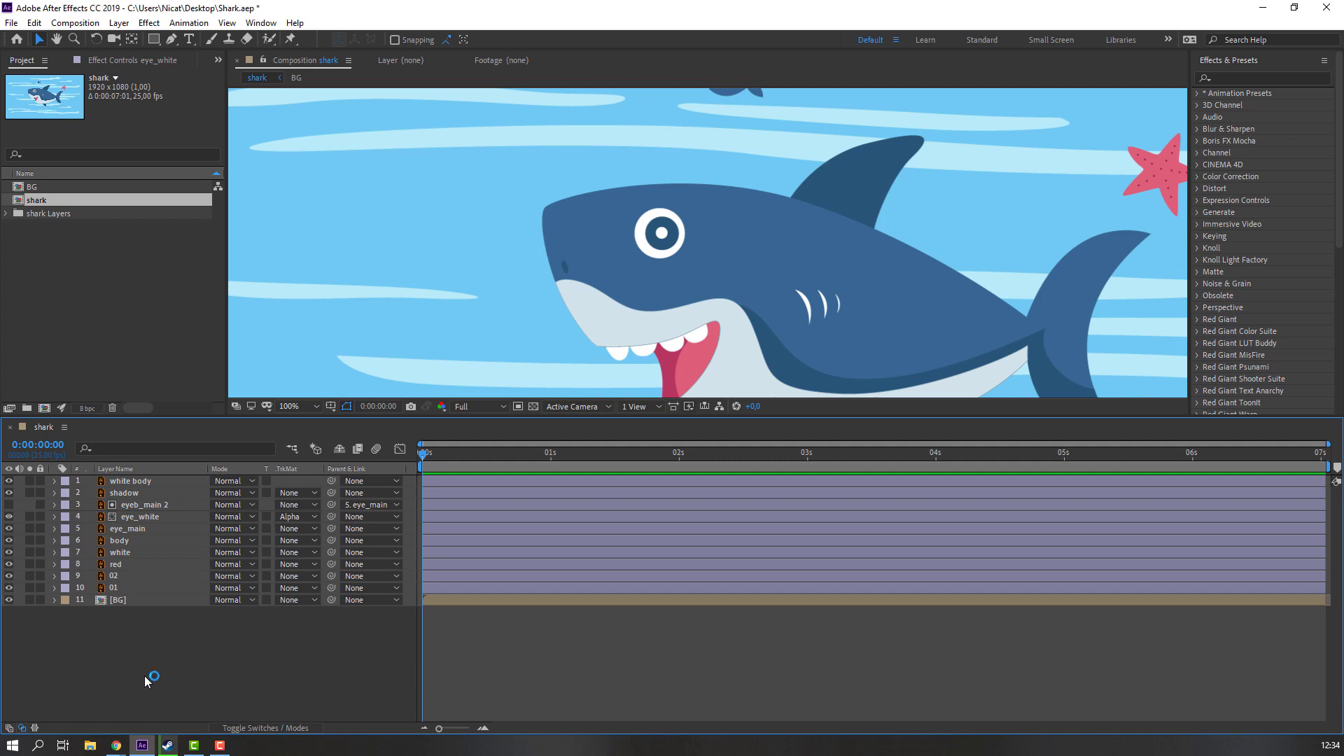
# Step: Add a null object, then move it toward the shark's mouth and stretch it into a wide rectangle
pyautogui.rightClick(85, 649)
pyautogui.moveTo(171, 495)
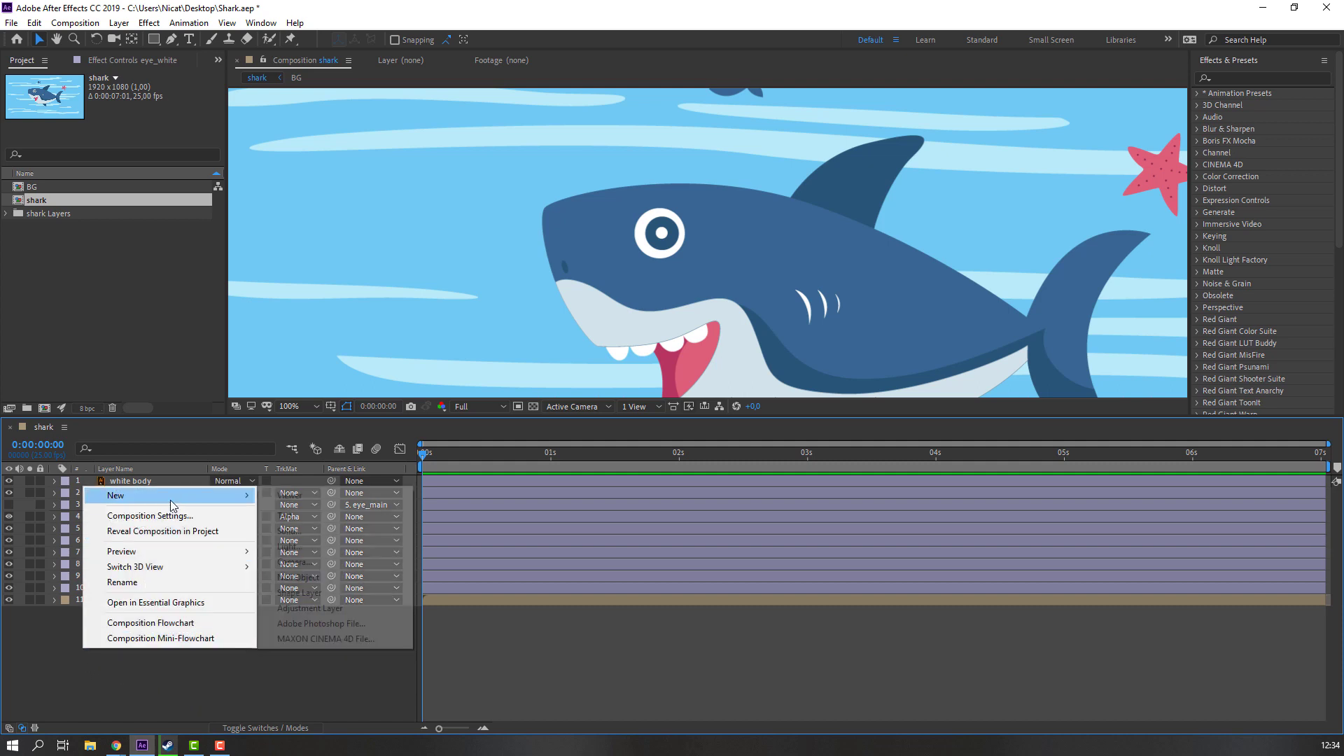
pyautogui.click(327, 580)
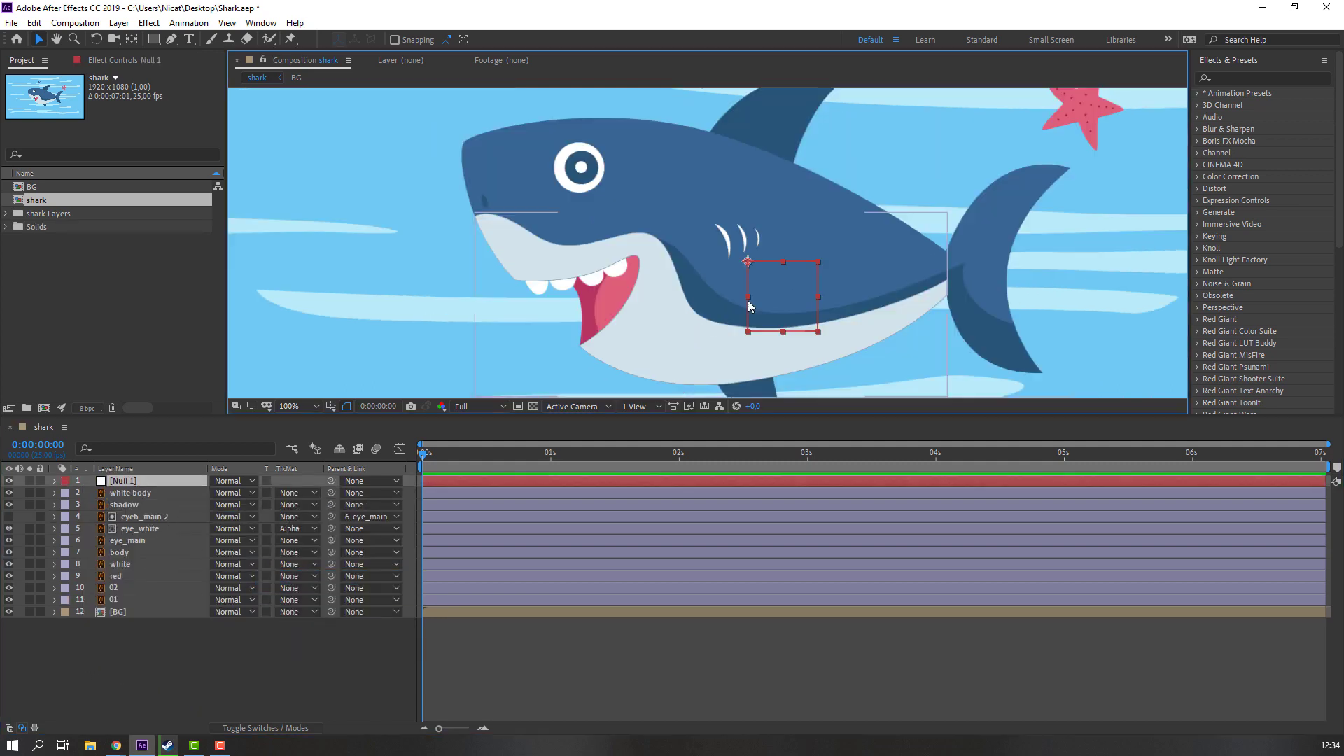
pyautogui.moveTo(791, 364); pyautogui.dragTo(711, 298)
pyautogui.moveTo(825, 334); pyautogui.dragTo(680, 266)
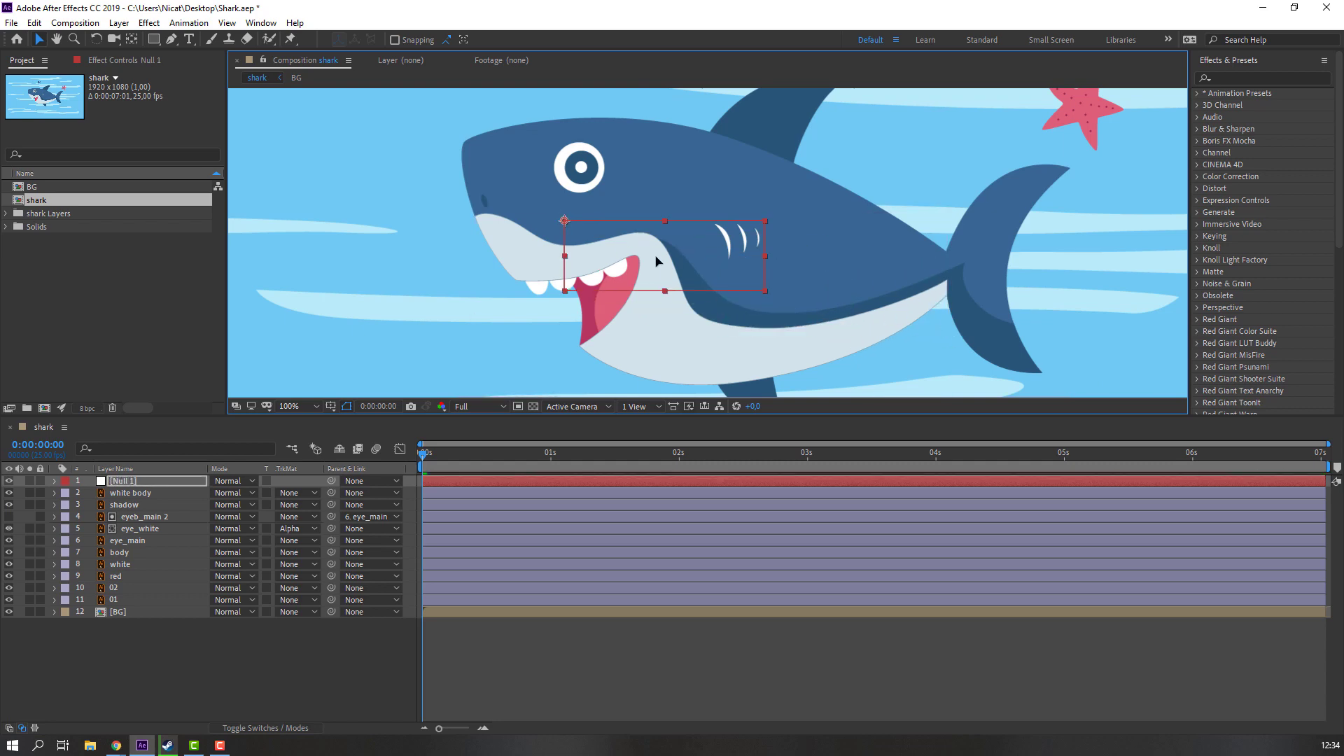
# Step: Center the null's anchor point within its box and move the null over the gills on the shark's body
pyautogui.doubleClick(132, 41)
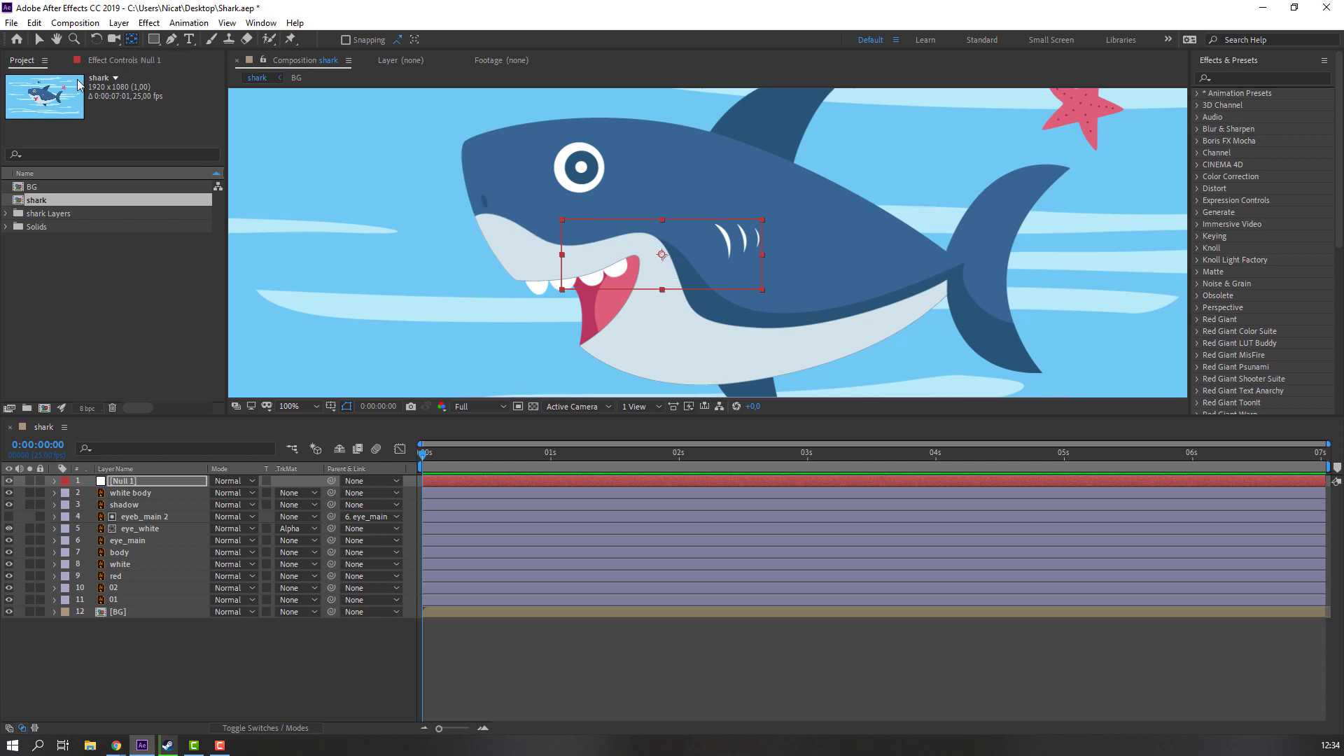
pyautogui.click(40, 39)
pyautogui.moveTo(651, 286); pyautogui.dragTo(709, 280)
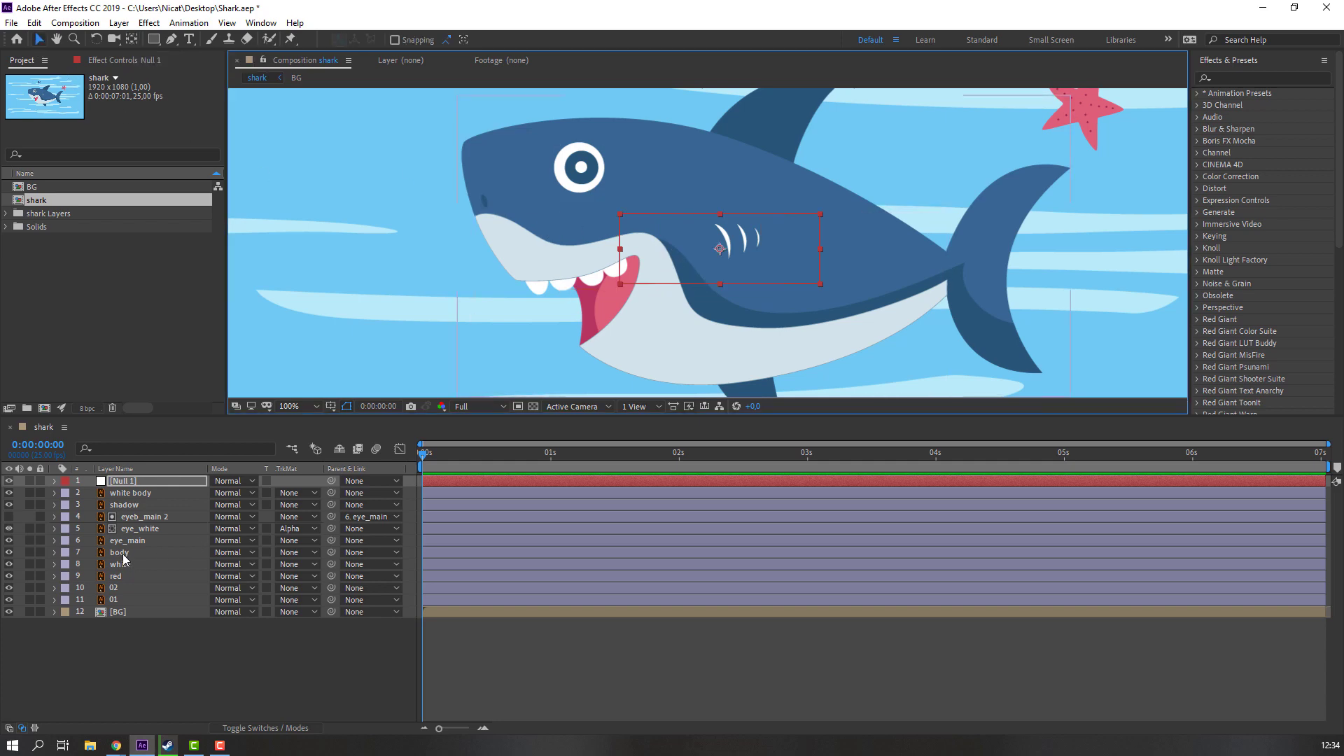
# Step: Select the body layer and toggle its visibility off and on to identify which artwork it contains
pyautogui.click(122, 554)
pyautogui.click(9, 552)
pyautogui.click(9, 553)
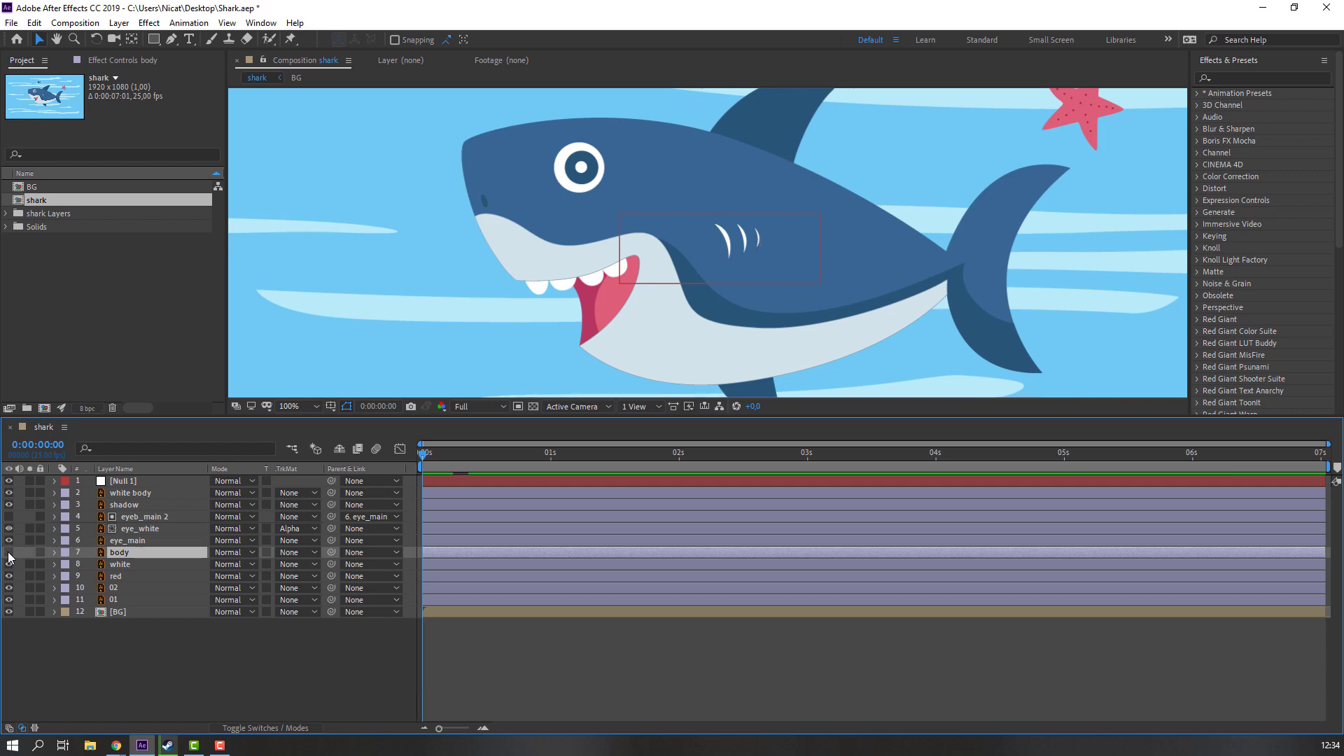
# Step: Parent the body layer to the null object, rename the null CONTROLLER, and undo a test move of it
pyautogui.click(9, 552)
pyautogui.click(9, 552)
pyautogui.moveTo(333, 554); pyautogui.dragTo(127, 489)
pyautogui.press('Return')
pyautogui.write('CONTROLLER')
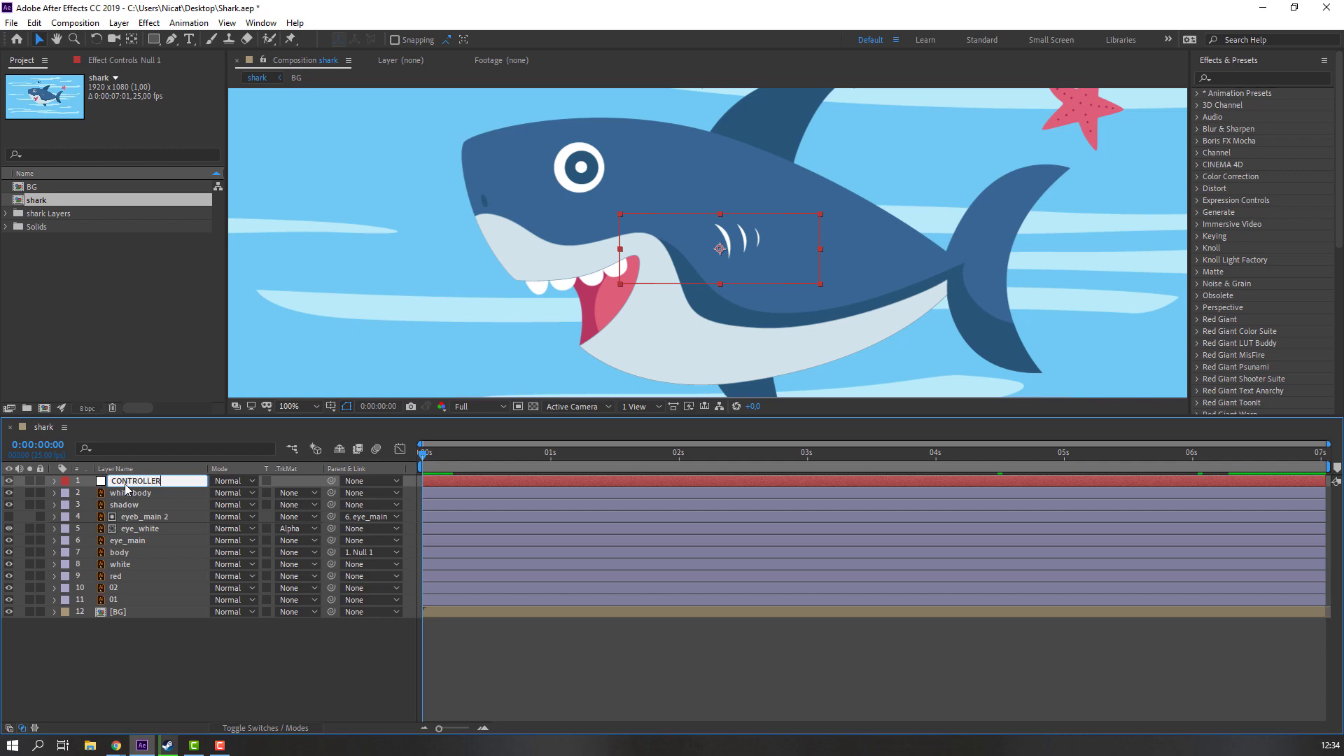
pyautogui.press('Return')
pyautogui.moveTo(777, 256)
pyautogui.mouseDown()
pyautogui.moveTo(724, 248)
pyautogui.moveTo(771, 231)
pyautogui.mouseUp()
pyautogui.hotkey('ctrl', 'z')
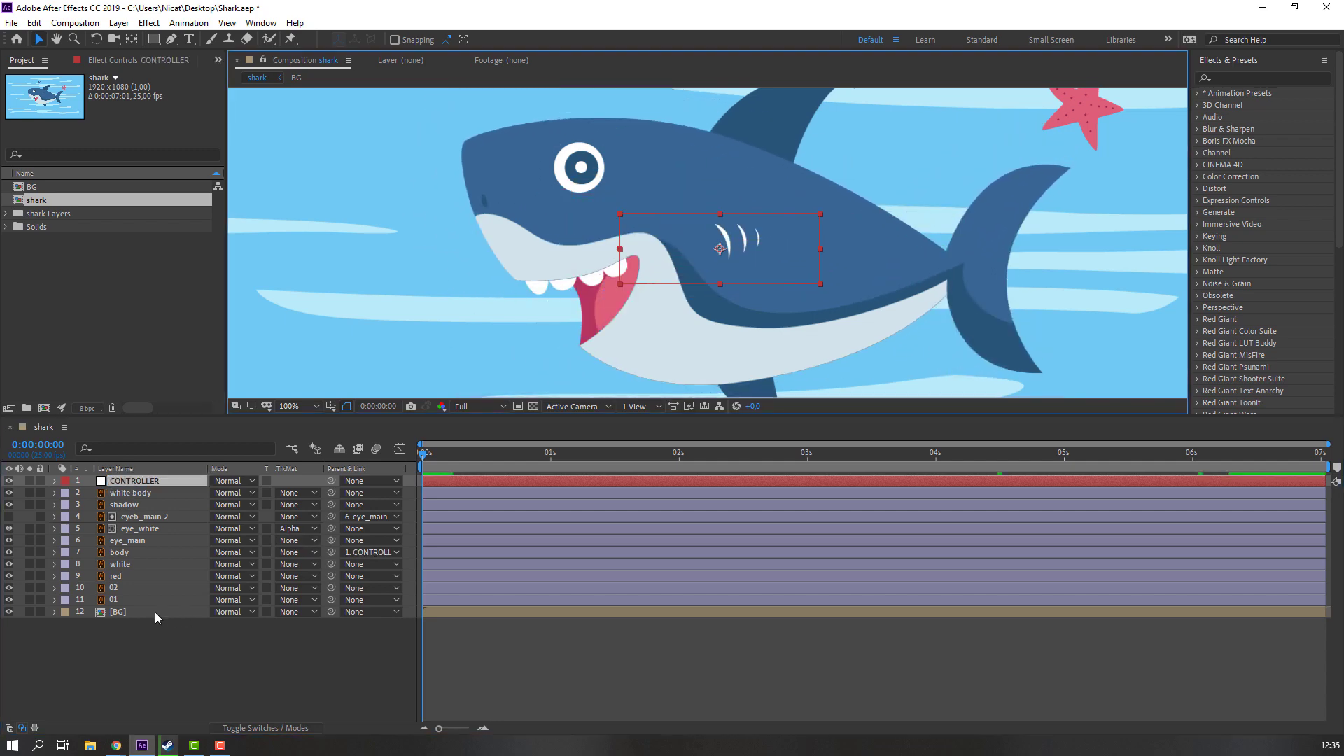
# Step: Parent the fin layers 02 and 01 to CONTROLLER and test the link by moving the null away and back
pyautogui.click(115, 586)
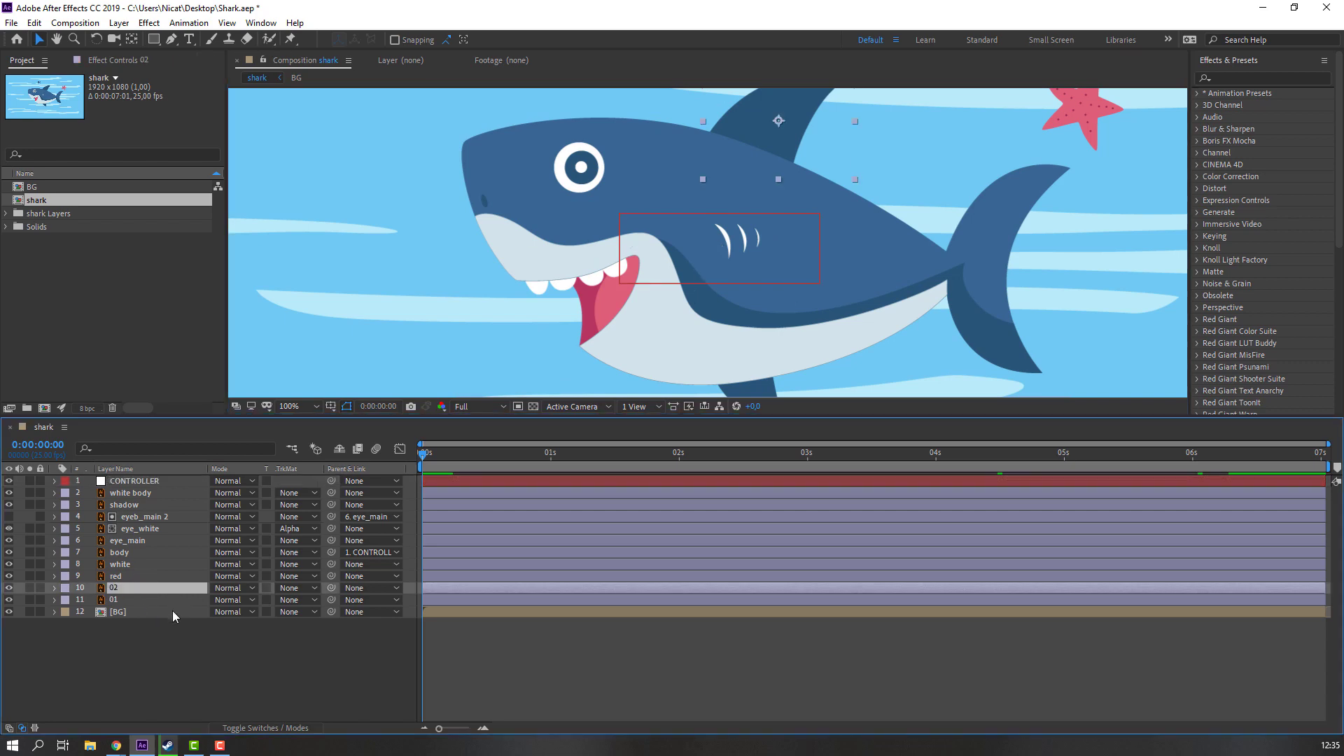
pyautogui.keyDown('shift'); pyautogui.click(120, 602); pyautogui.keyUp('shift')
pyautogui.moveTo(332, 589); pyautogui.dragTo(136, 481)
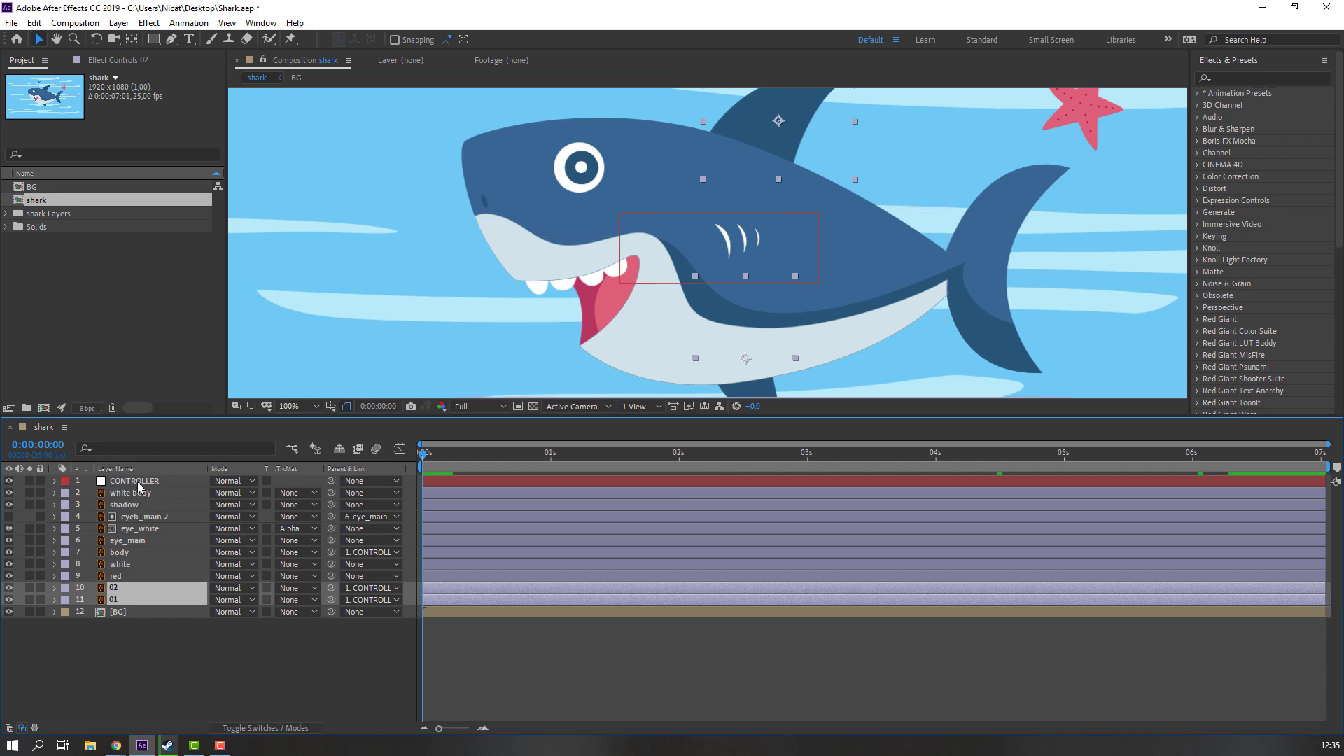
pyautogui.click(135, 481)
pyautogui.moveTo(774, 258); pyautogui.dragTo(903, 256)
pyautogui.moveTo(792, 210); pyautogui.dragTo(662, 214)
# Step: Parent the white, red, shadow and white body layers to the CONTROLLER null
pyautogui.click(128, 564)
pyautogui.keyDown('ctrl'); pyautogui.click(123, 576); pyautogui.keyUp('ctrl')
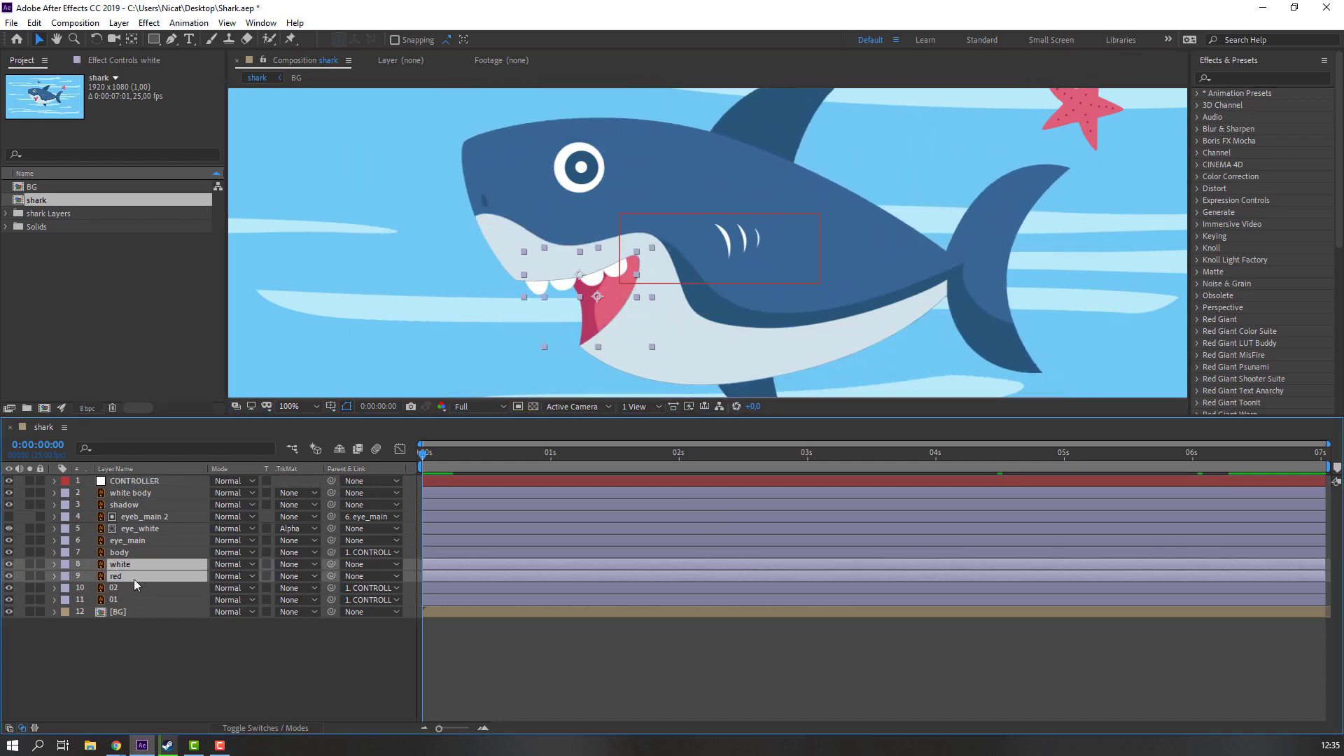
pyautogui.moveTo(331, 564); pyautogui.dragTo(130, 481)
pyautogui.click(131, 504)
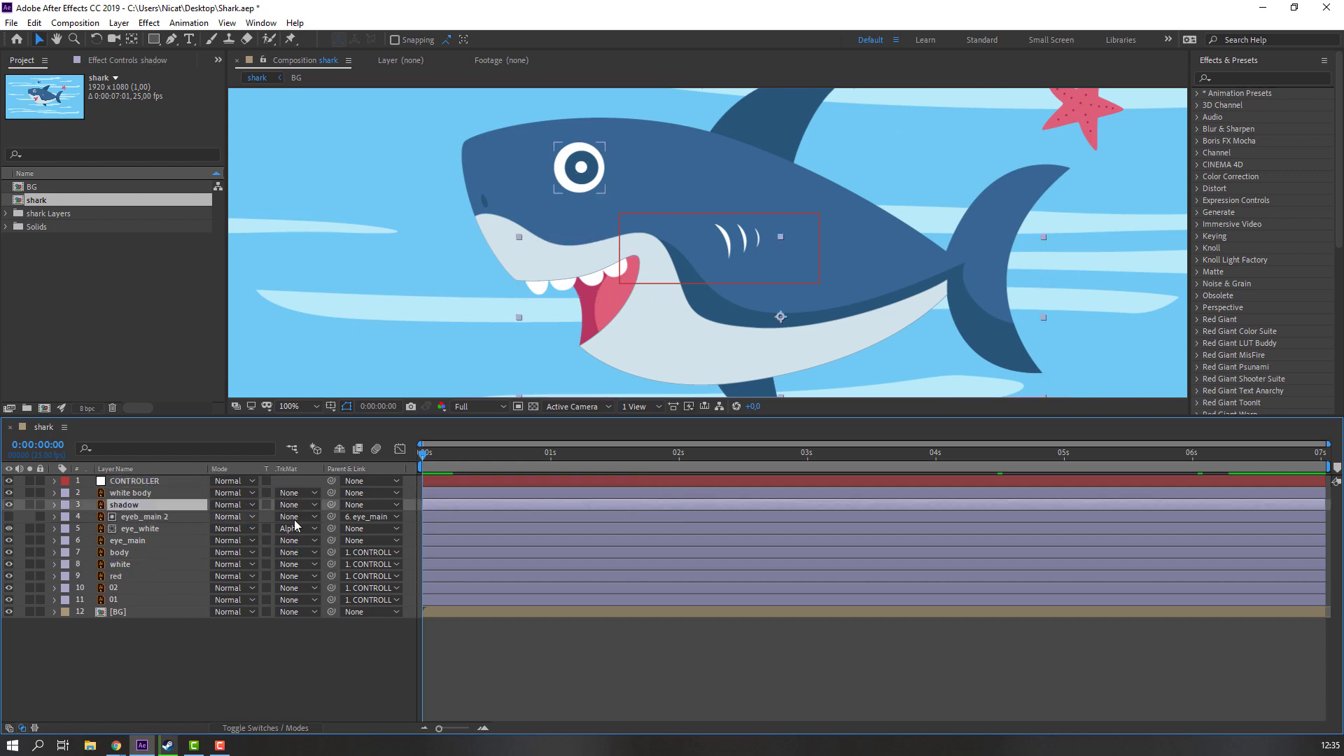
pyautogui.moveTo(331, 505); pyautogui.dragTo(132, 481)
pyautogui.click(149, 494)
pyautogui.moveTo(331, 492); pyautogui.dragTo(137, 483)
# Step: Test-move the CONTROLLER null slightly on the whole shark and undo the move
pyautogui.click(137, 481)
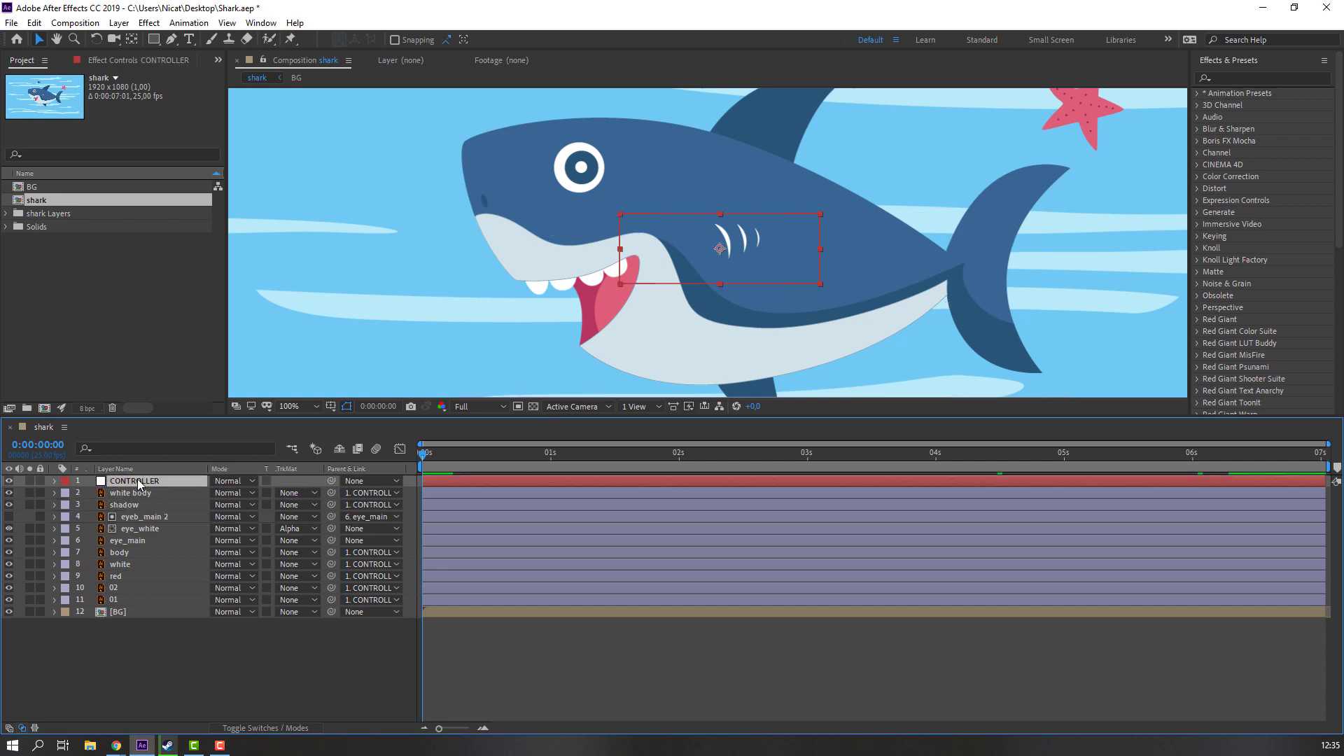
pyautogui.scroll(-2, 672, 275)
pyautogui.moveTo(697, 258)
pyautogui.mouseDown()
pyautogui.moveTo(717, 336)
pyautogui.moveTo(706, 258)
pyautogui.mouseUp()
pyautogui.hotkey('ctrl', 'z')
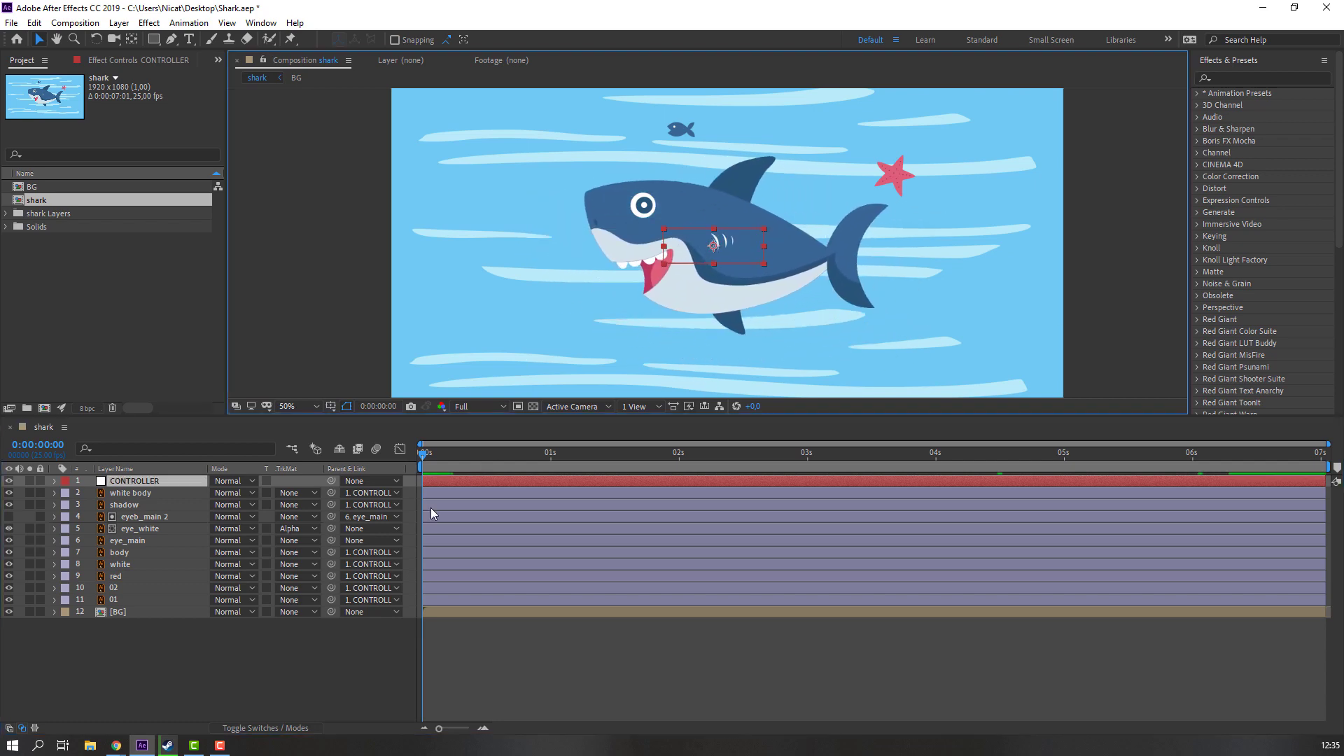
# Step: Parent the eye_white and eye_main layers to the CONTROLLER null
pyautogui.click(143, 529)
pyautogui.keyDown('ctrl'); pyautogui.click(140, 541); pyautogui.keyUp('ctrl')
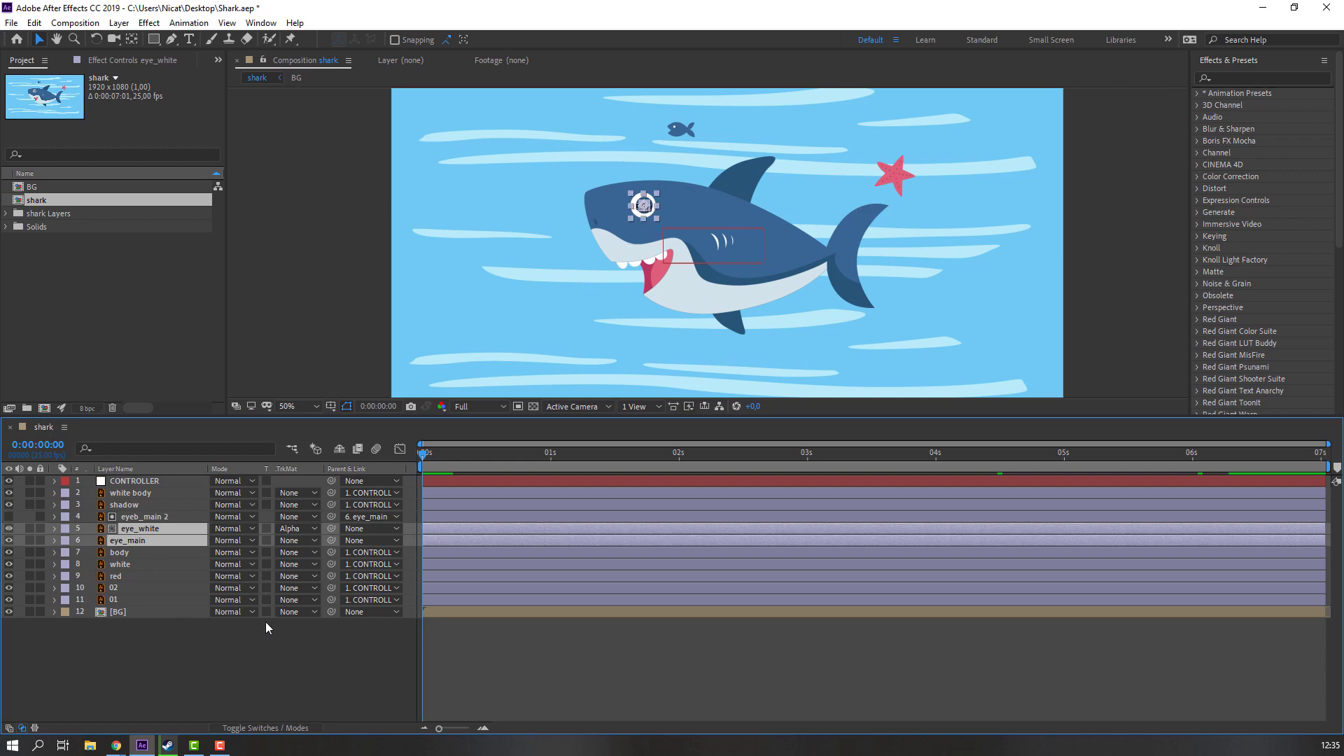
pyautogui.moveTo(333, 534); pyautogui.dragTo(137, 482)
# Step: Move the CONTROLLER null to check that the eye follows the shark, and undo the test move
pyautogui.press('/')
pyautogui.click(144, 480)
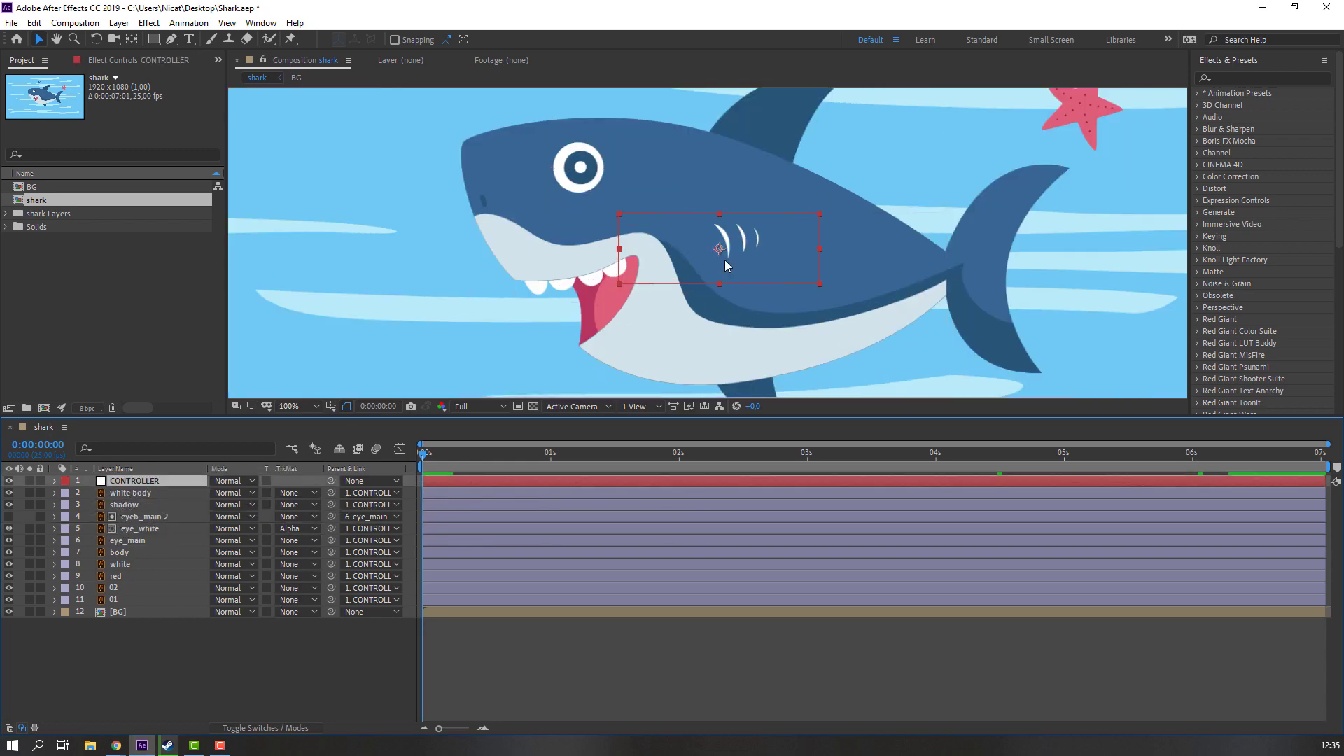
pyautogui.moveTo(724, 259); pyautogui.dragTo(756, 285)
pyautogui.hotkey('ctrl', 'z')
pyautogui.hotkey('ctrl', 'z')
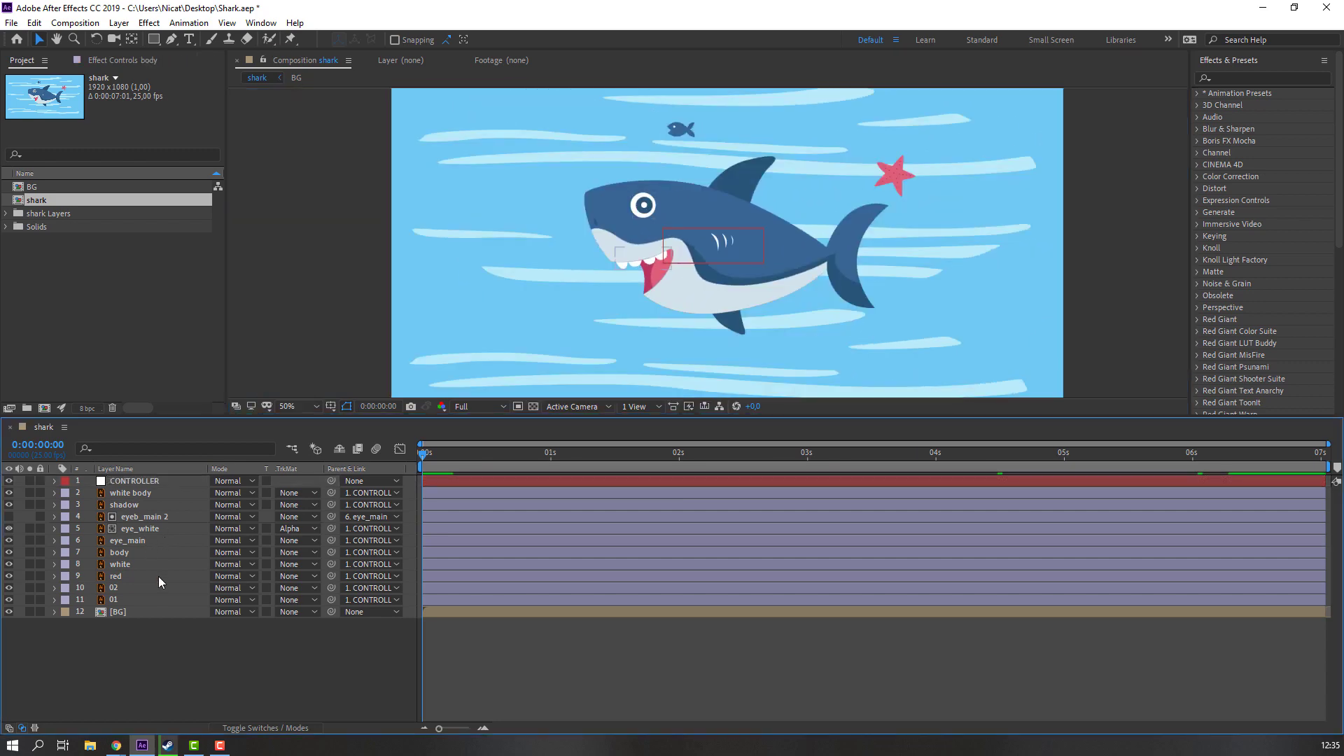
# Step: Create an editable shape layer from the white body vector layer and delete the original white body layer
pyautogui.click(140, 493)
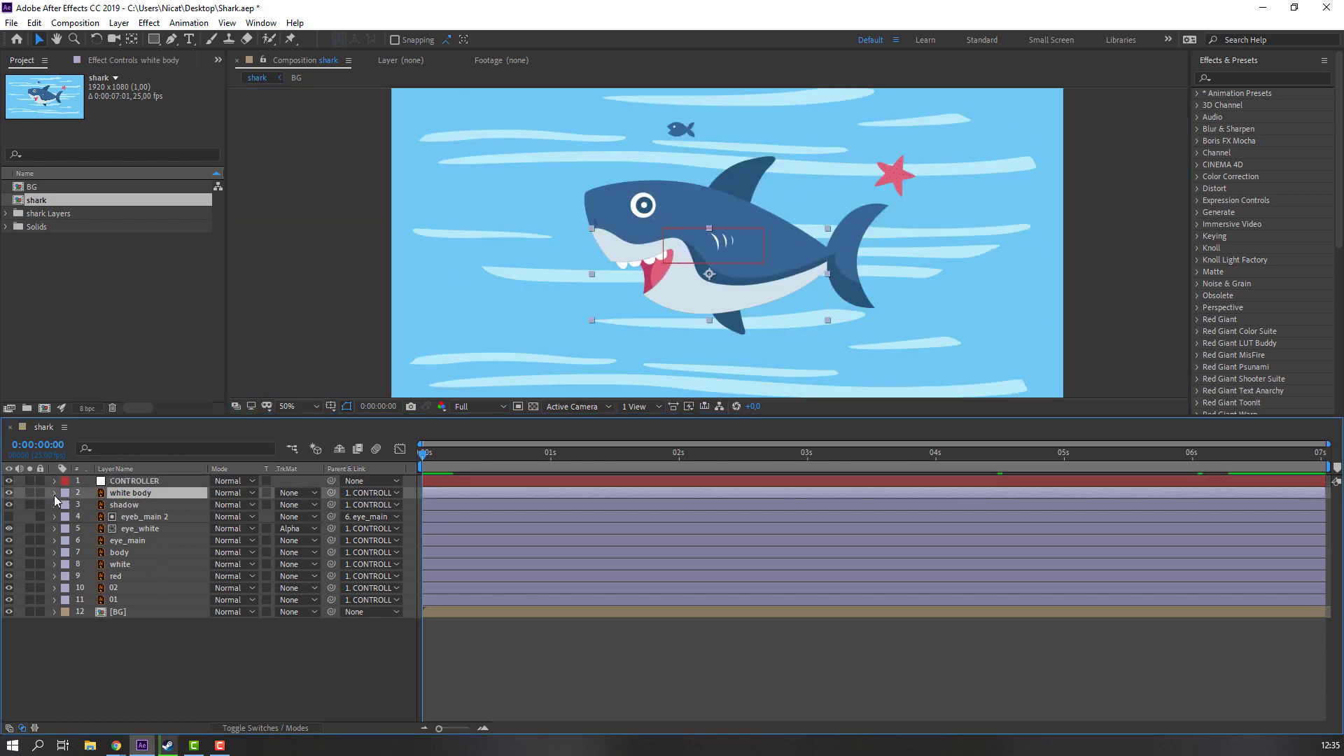
pyautogui.press('.')
pyautogui.press('.')
pyautogui.rightClick(133, 494)
pyautogui.moveTo(290, 401)
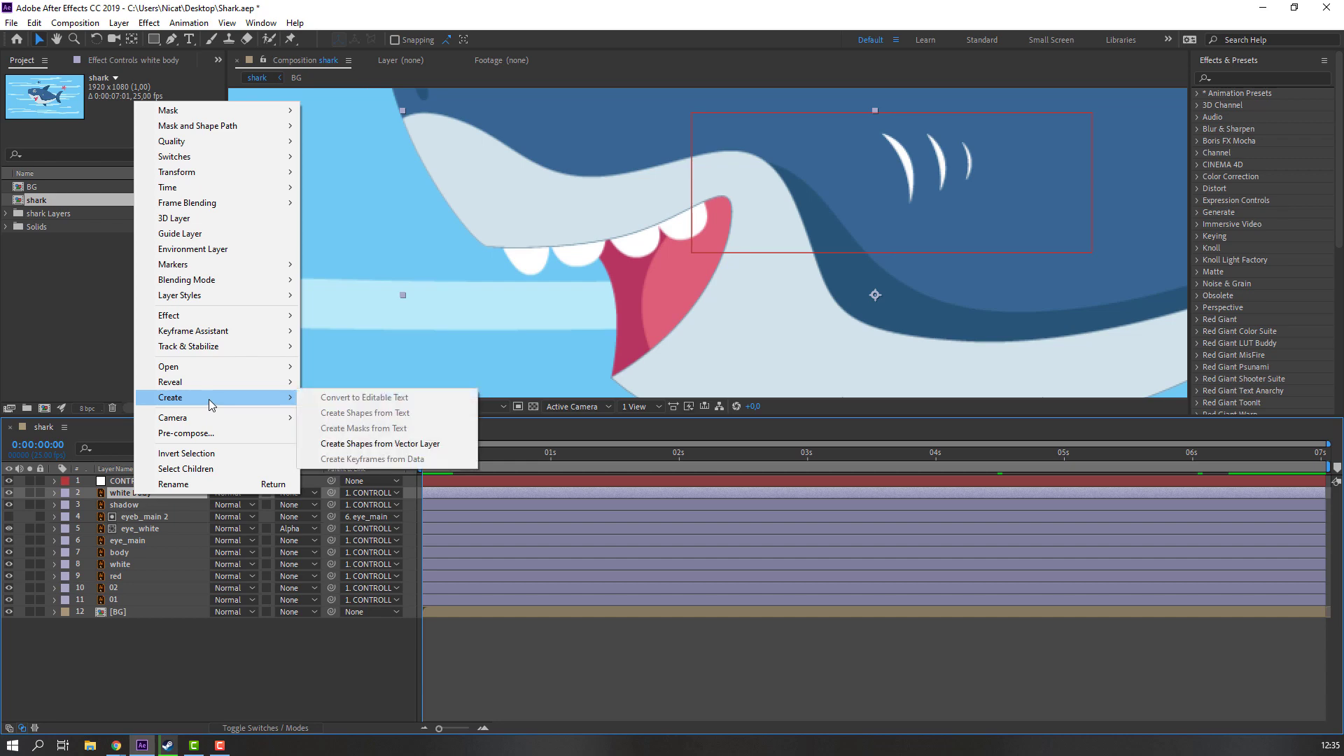
pyautogui.click(421, 444)
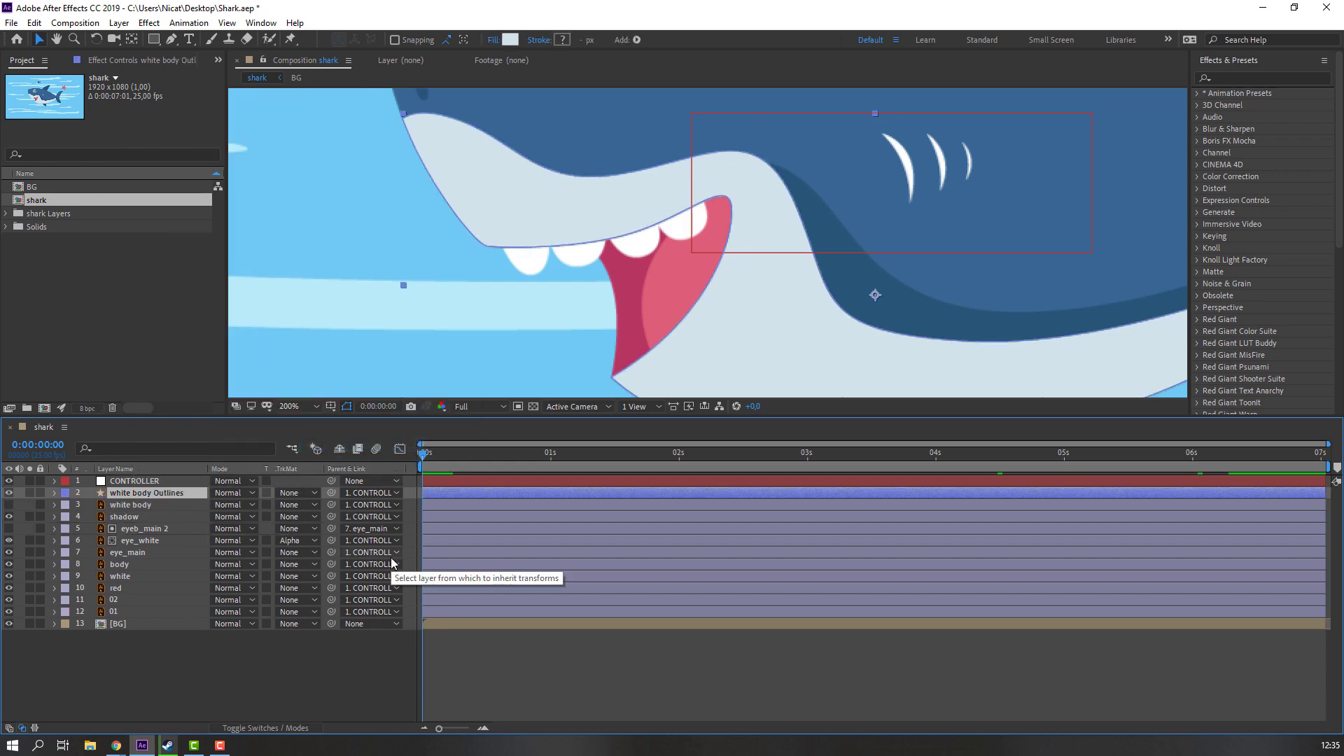
pyautogui.click(148, 505)
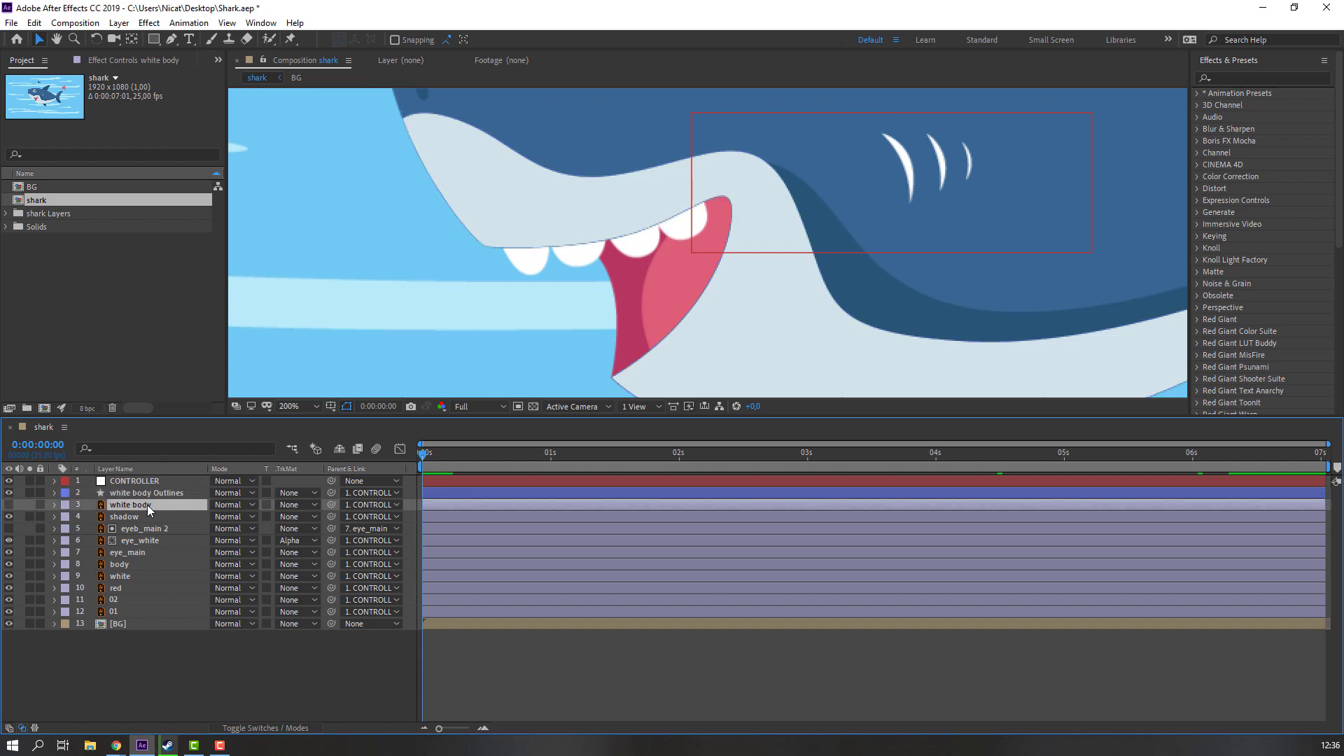
pyautogui.press('Delete')
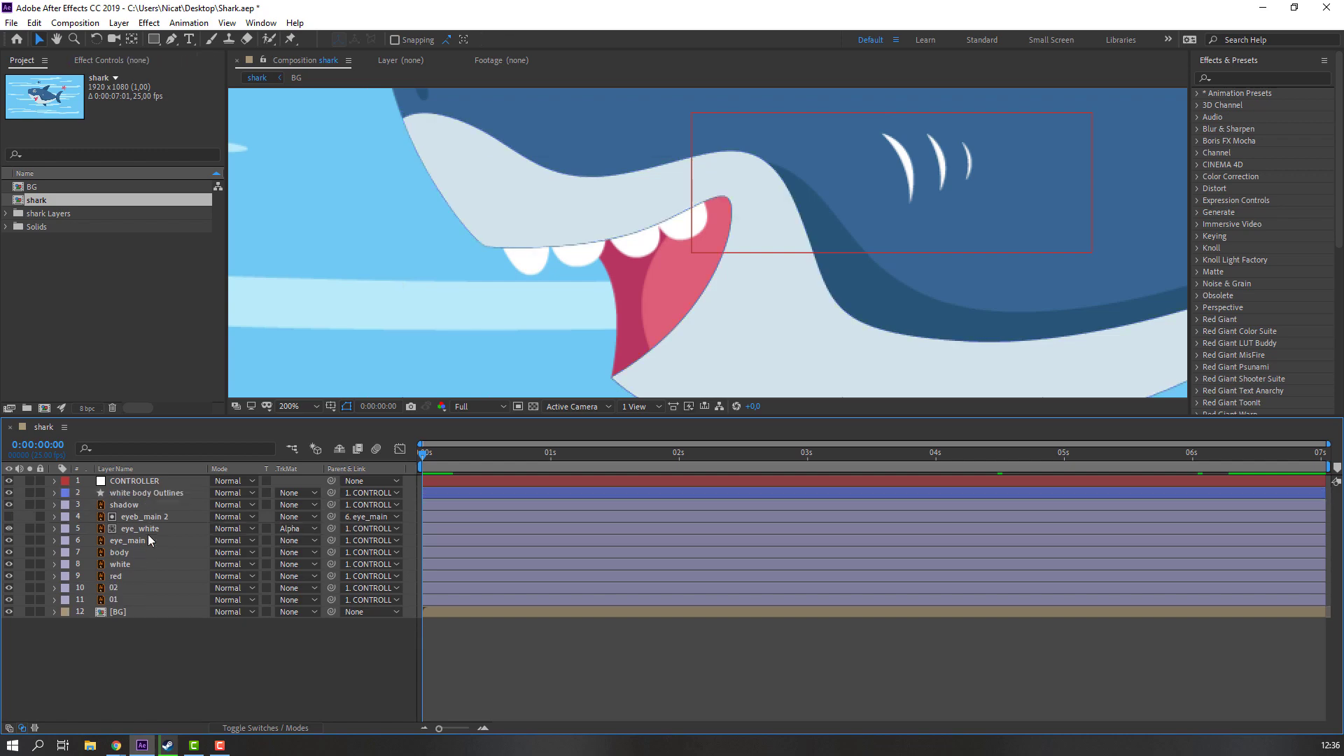
# Step: Keyframe the Path property of Path 1 in white body Outlines at 0:00:00:00 and at 0:00:00:10
pyautogui.click(159, 495)
pyautogui.click(54, 493)
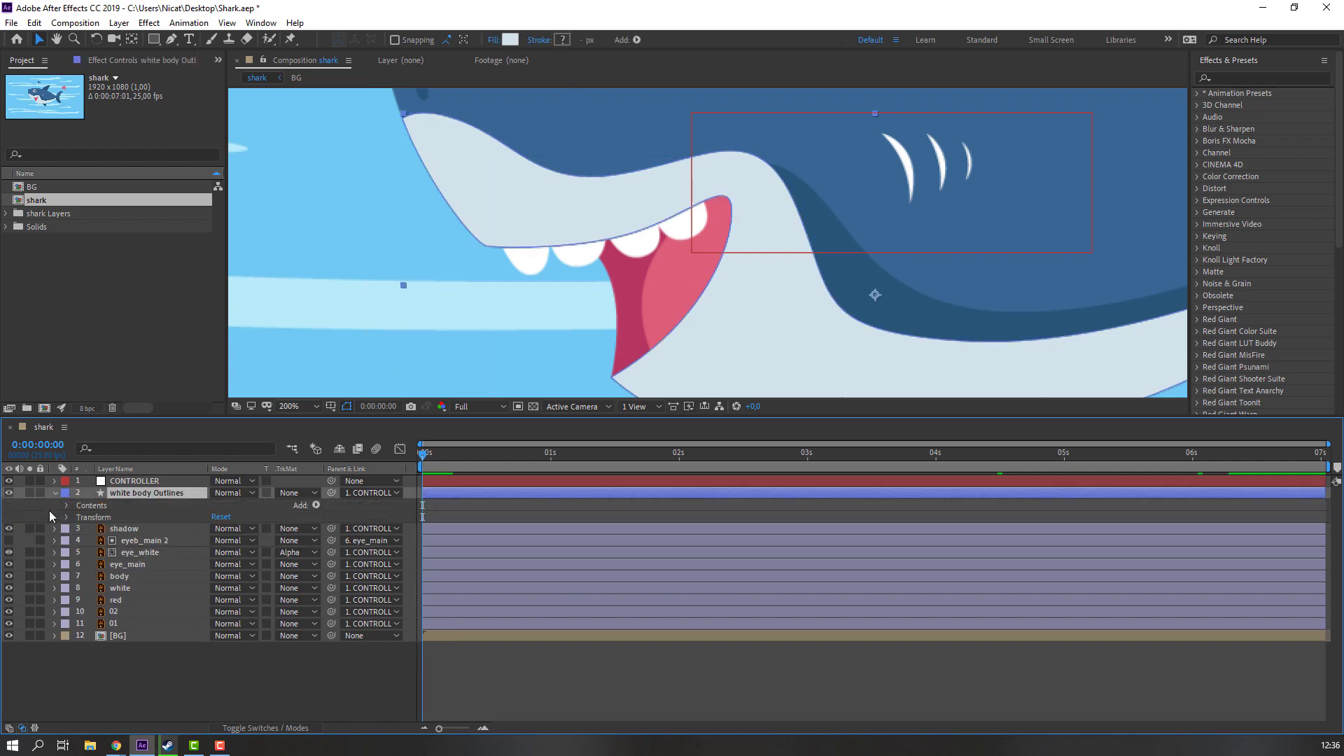
pyautogui.click(67, 505)
pyautogui.click(78, 517)
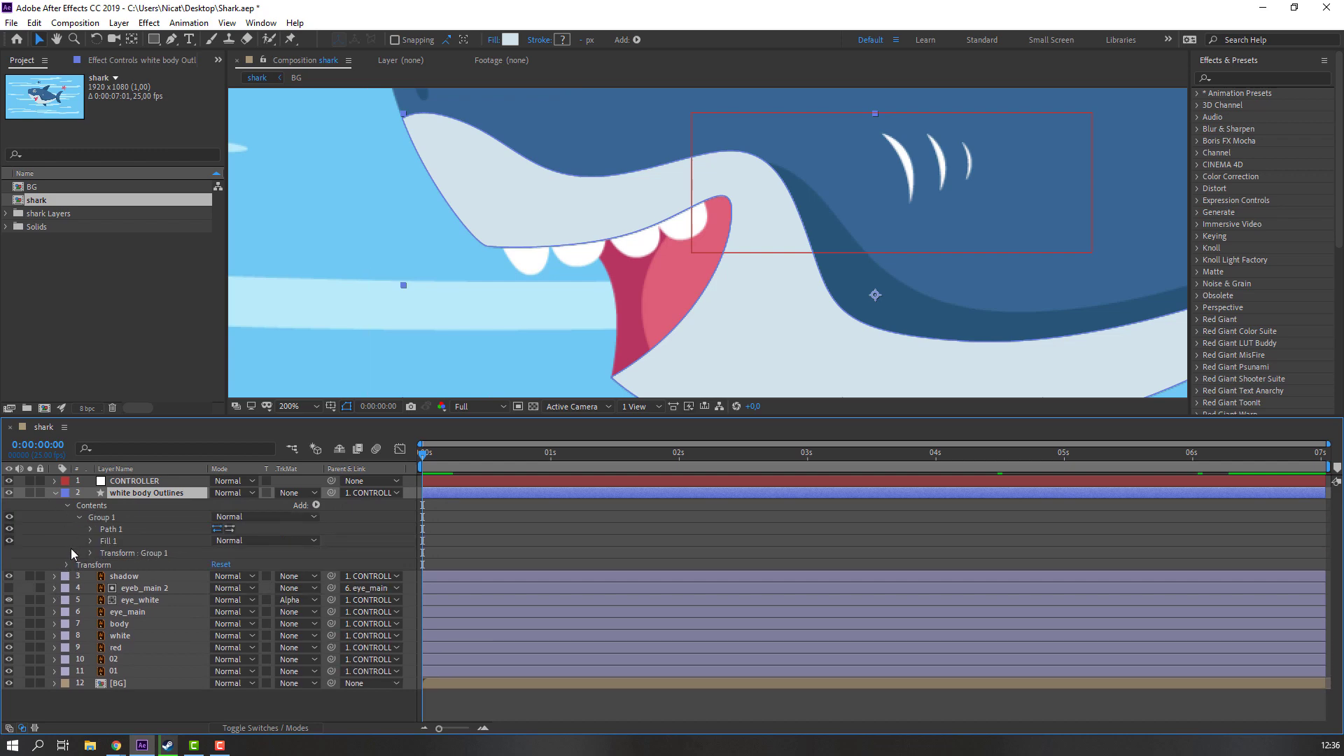
pyautogui.click(91, 529)
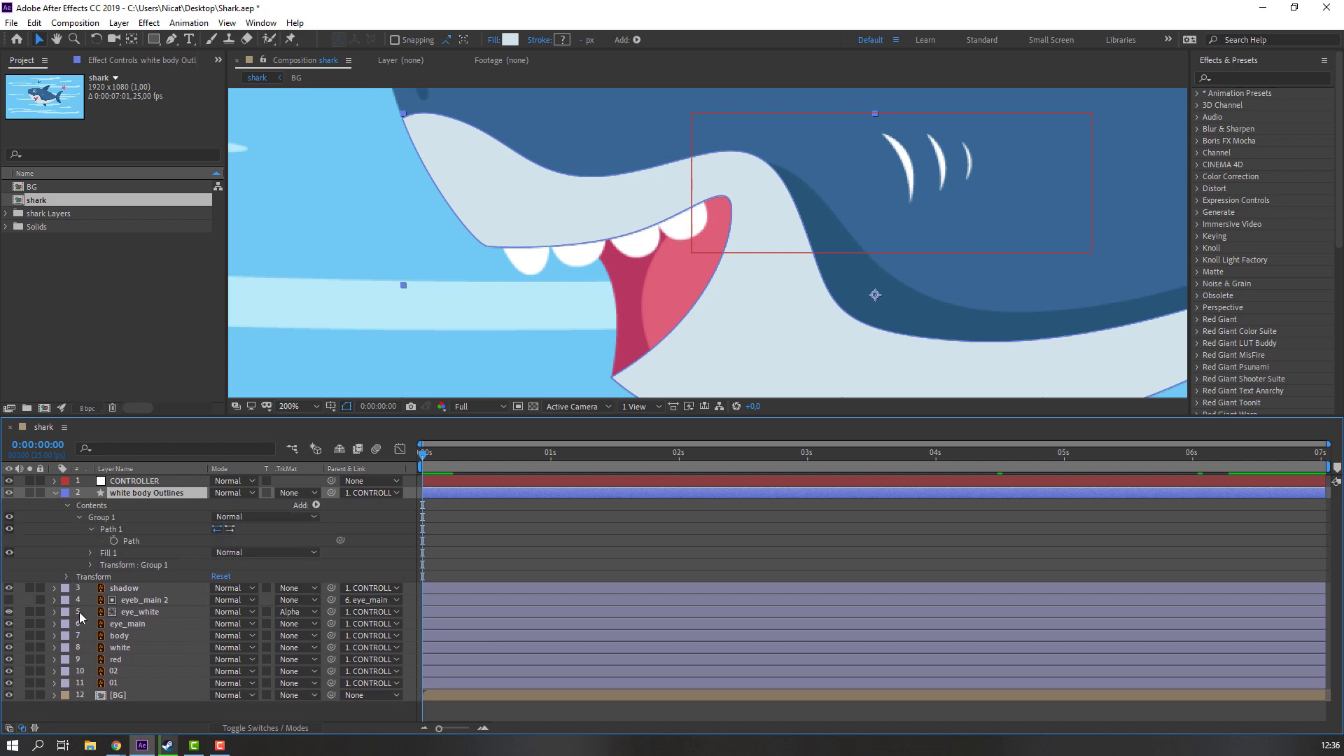
pyautogui.click(136, 540)
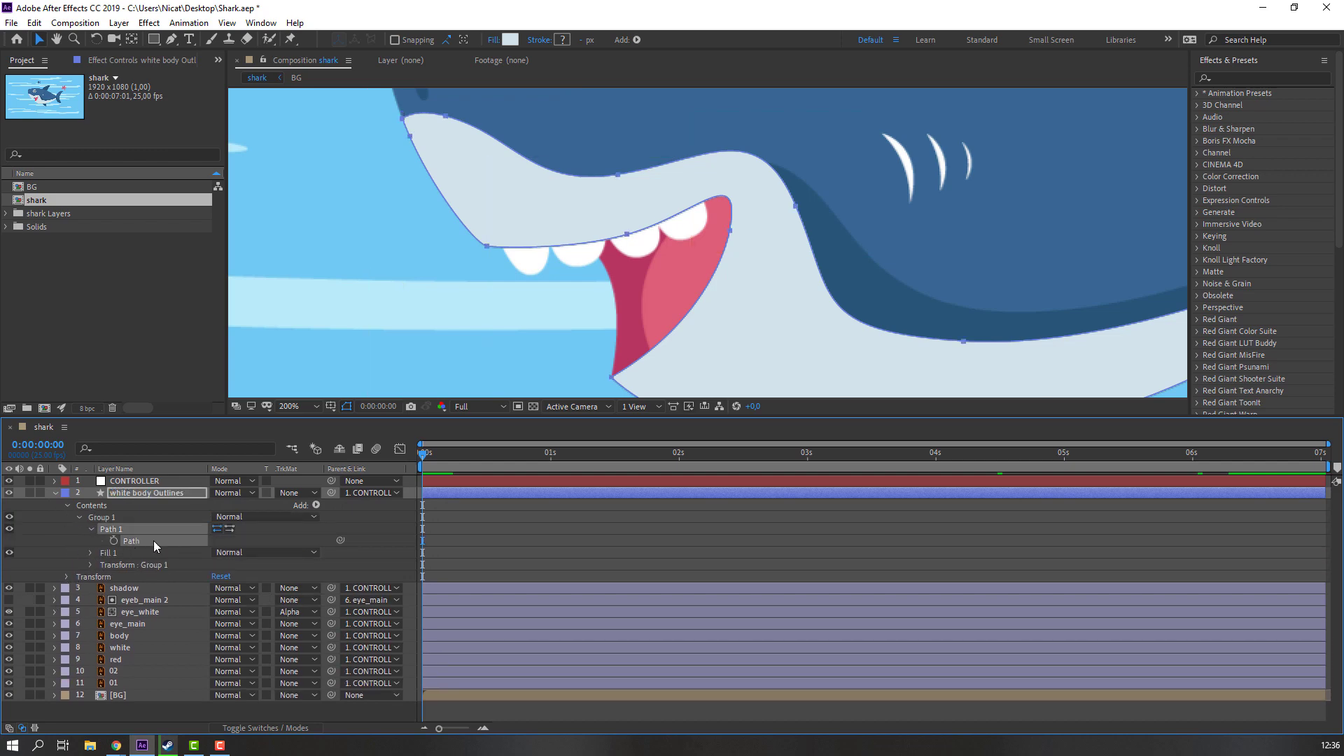
pyautogui.click(113, 541)
pyautogui.moveTo(423, 456); pyautogui.dragTo(473, 456)
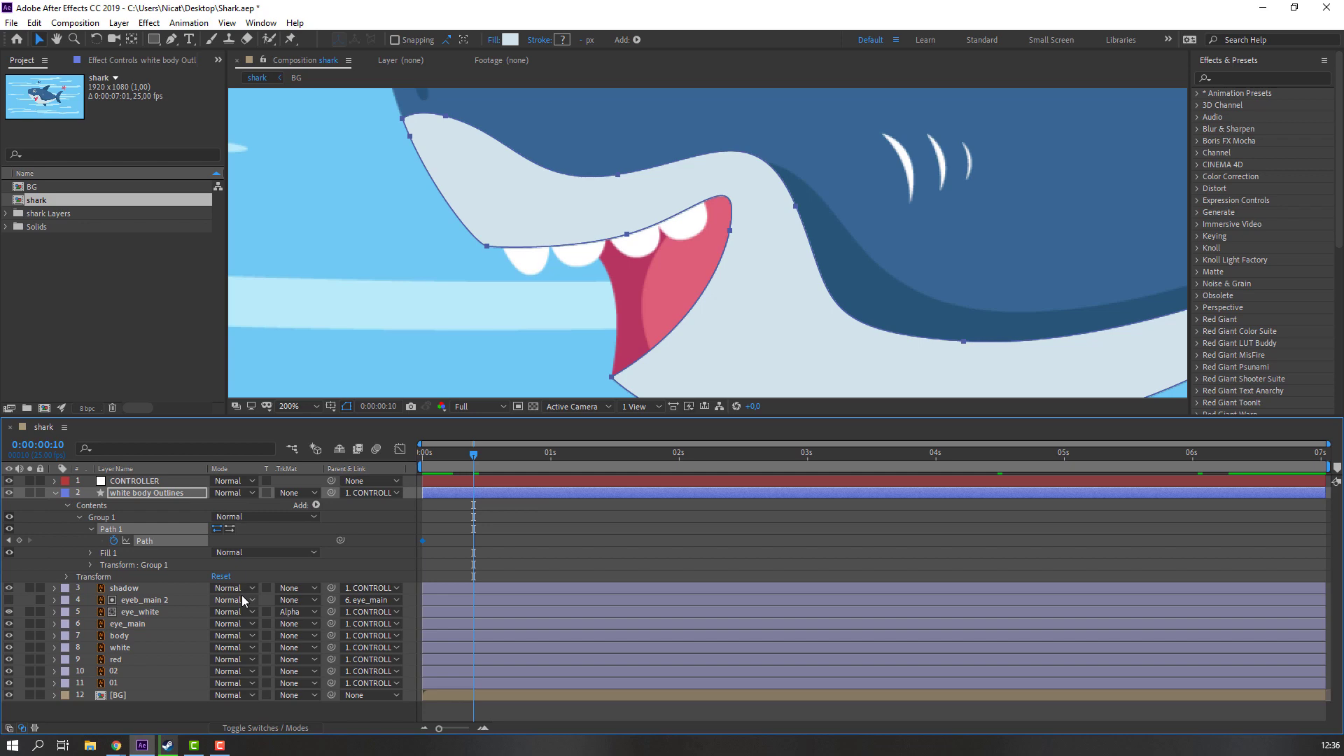
pyautogui.click(19, 540)
# Step: At the first Path keyframe, pull the lower jaw tip up to meet the upper lip and reshape its curve
pyautogui.press('Home')
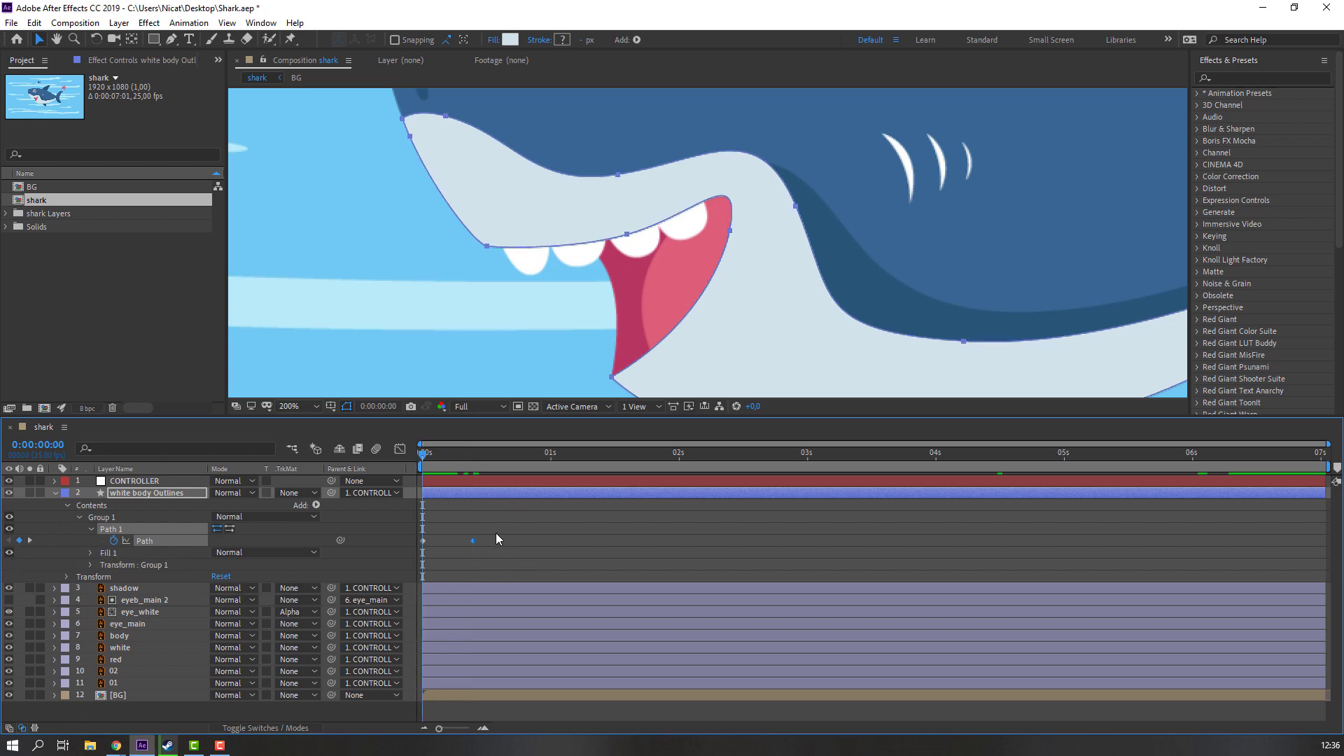
pyautogui.moveTo(433, 456); pyautogui.dragTo(481, 464)
pyautogui.click(427, 455)
pyautogui.click(424, 540)
pyautogui.moveTo(580, 341); pyautogui.dragTo(546, 286)
pyautogui.moveTo(575, 325); pyautogui.dragTo(508, 279)
pyautogui.moveTo(452, 191); pyautogui.dragTo(480, 238)
pyautogui.moveTo(510, 282); pyautogui.dragTo(485, 249)
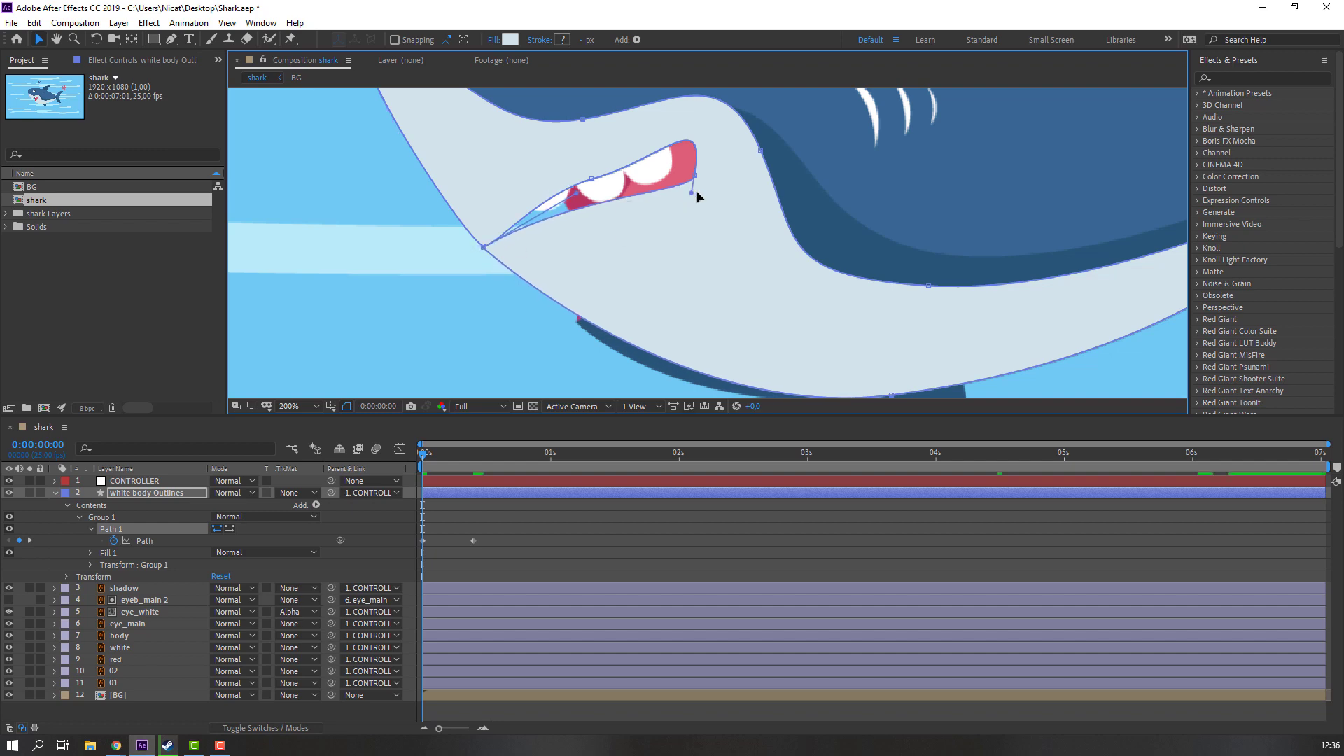
# Step: Move the mouth-corner point inward and adjust the lip points and handles until the mouth opening closes
pyautogui.moveTo(695, 181); pyautogui.dragTo(625, 205)
pyautogui.moveTo(537, 224); pyautogui.dragTo(548, 235)
pyautogui.moveTo(619, 192); pyautogui.dragTo(624, 204)
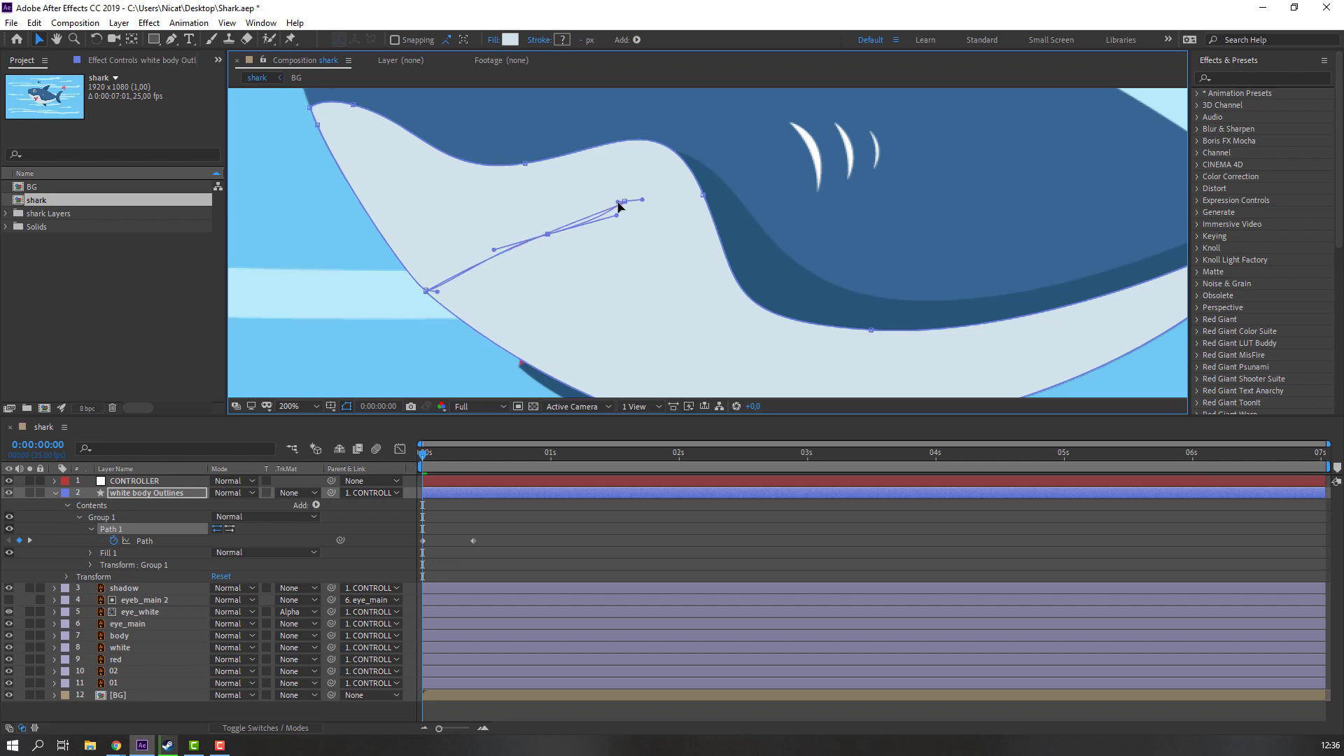
pyautogui.click(438, 529)
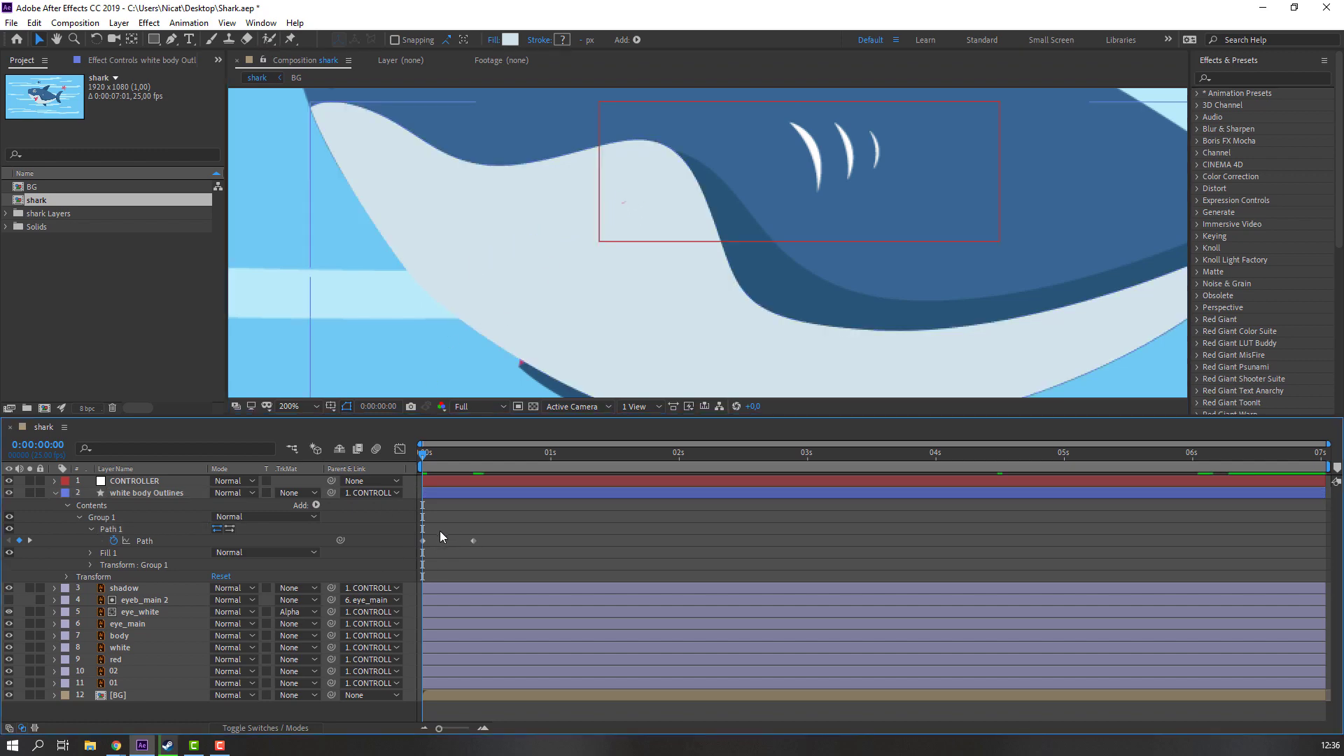
pyautogui.moveTo(433, 455); pyautogui.dragTo(385, 459)
# Step: Reshape the lower edge of the white belly path at the first keyframe so it covers the dark body underneath
pyautogui.scroll(-1, 473, 305)
pyautogui.click(684, 299)
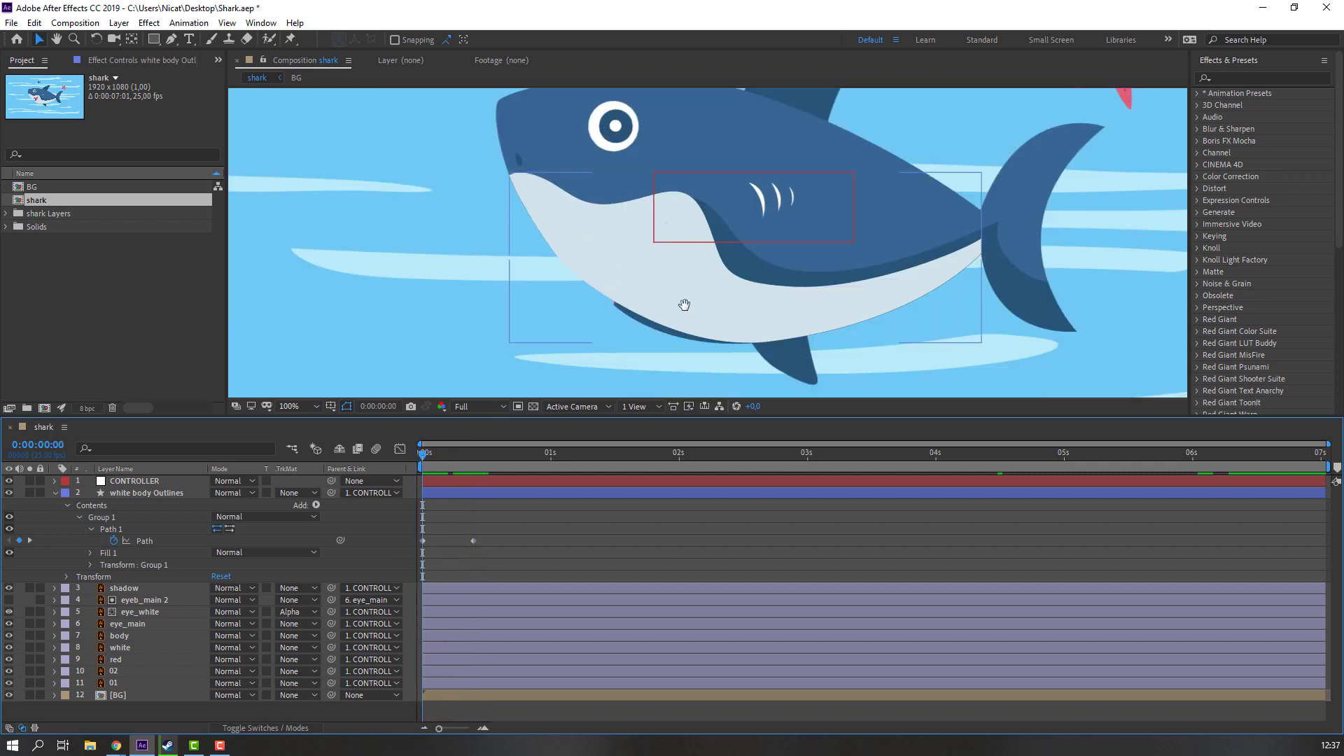
pyautogui.moveTo(683, 300); pyautogui.dragTo(607, 218)
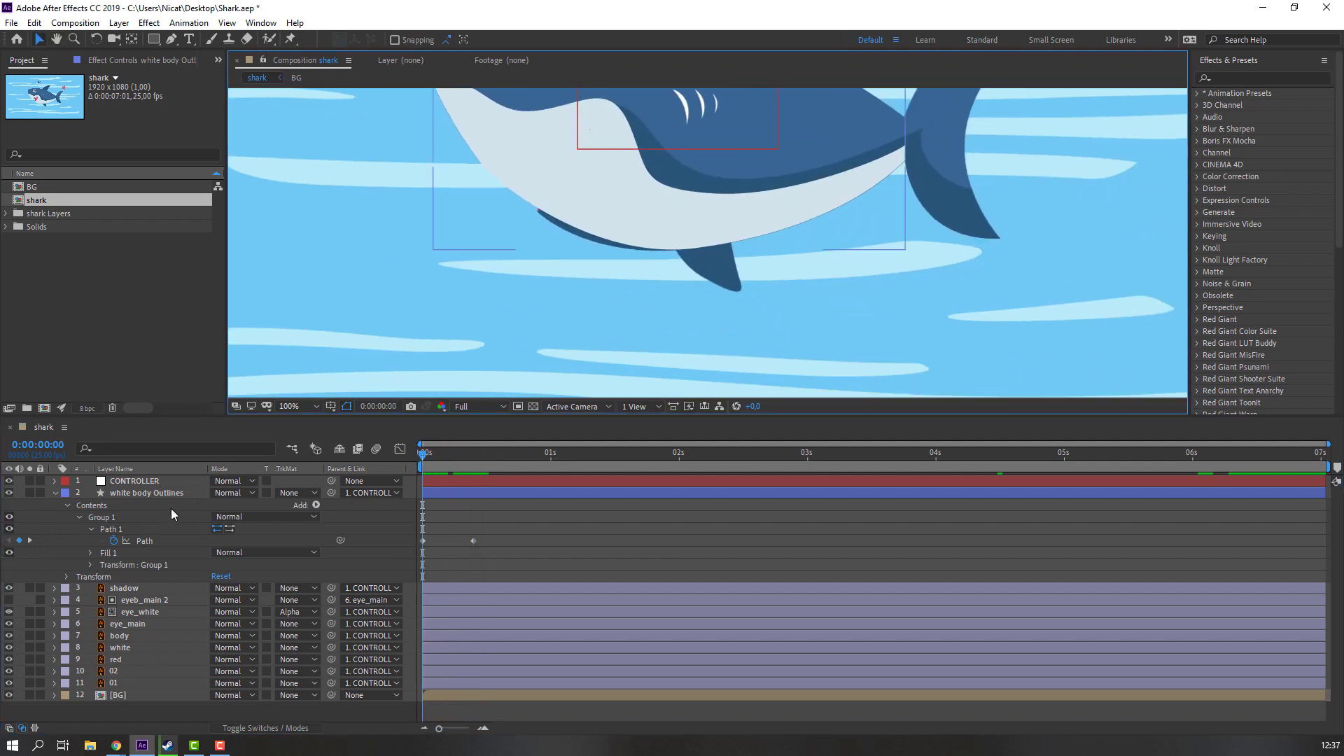
pyautogui.click(112, 529)
pyautogui.scroll(2, 452, 278)
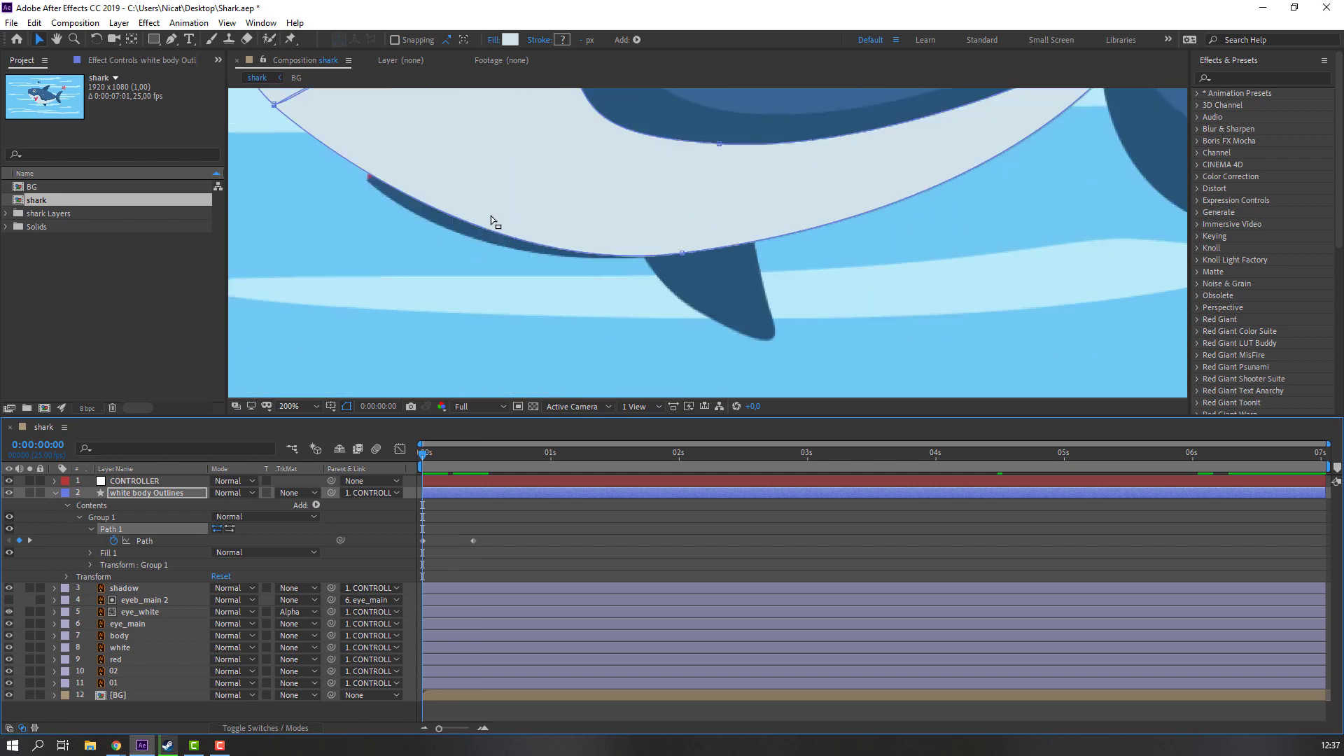
pyautogui.moveTo(490, 216); pyautogui.dragTo(581, 260)
pyautogui.moveTo(771, 299); pyautogui.dragTo(759, 299)
pyautogui.moveTo(544, 327); pyautogui.dragTo(507, 336)
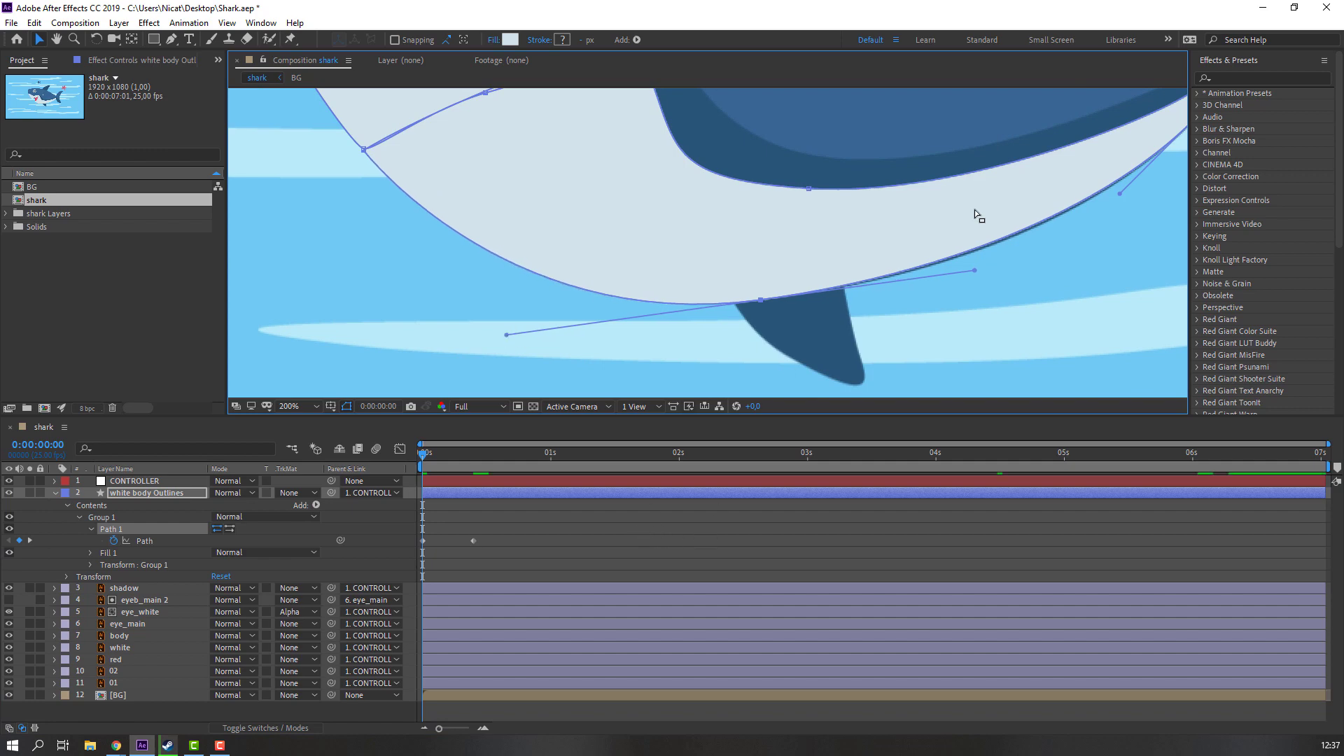
pyautogui.moveTo(1057, 203); pyautogui.dragTo(880, 197)
# Step: Deselect the path and preview the mouth animation on the whole shark
pyautogui.scroll(-1, 754, 229)
pyautogui.click(537, 545)
pyautogui.scroll(-1, 518, 292)
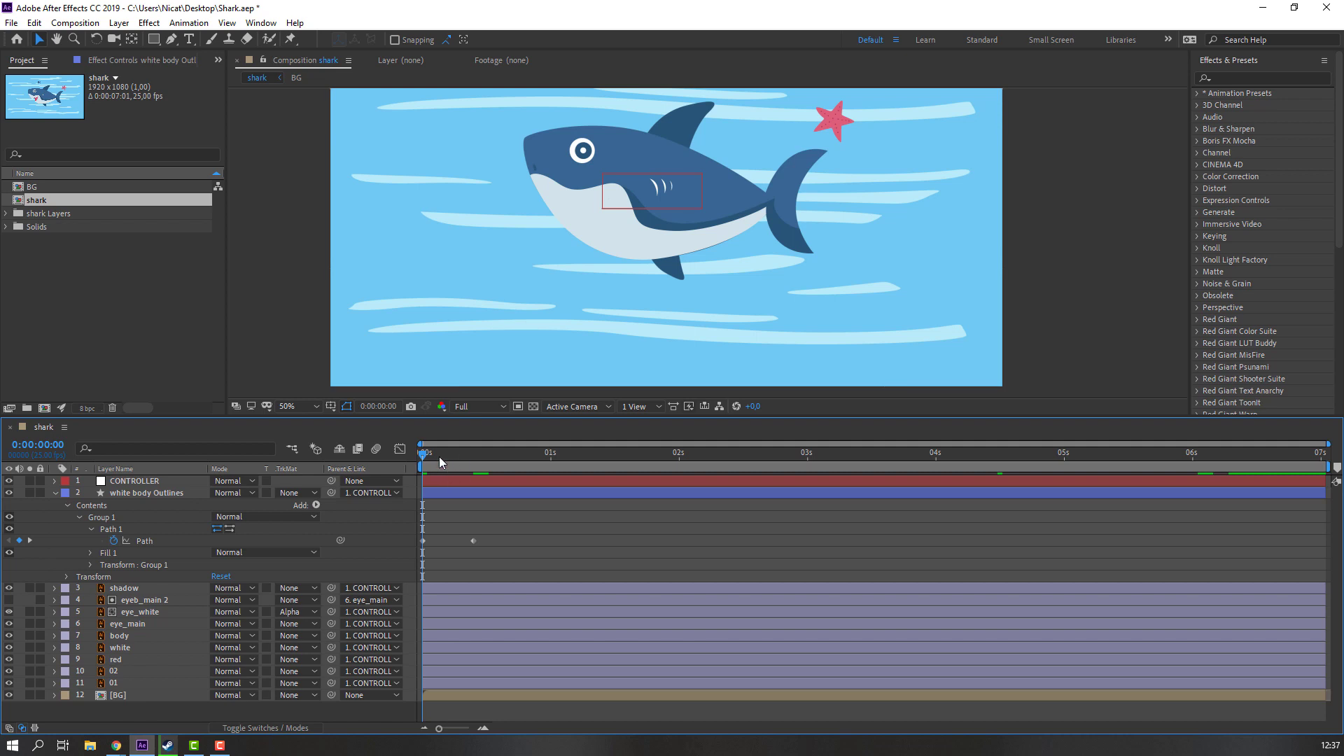
pyautogui.press('space')
pyautogui.press('space')
# Step: Open the Duik Bassel.2 script and display the Connector options in its rigging links and constraints
pyautogui.click(259, 21)
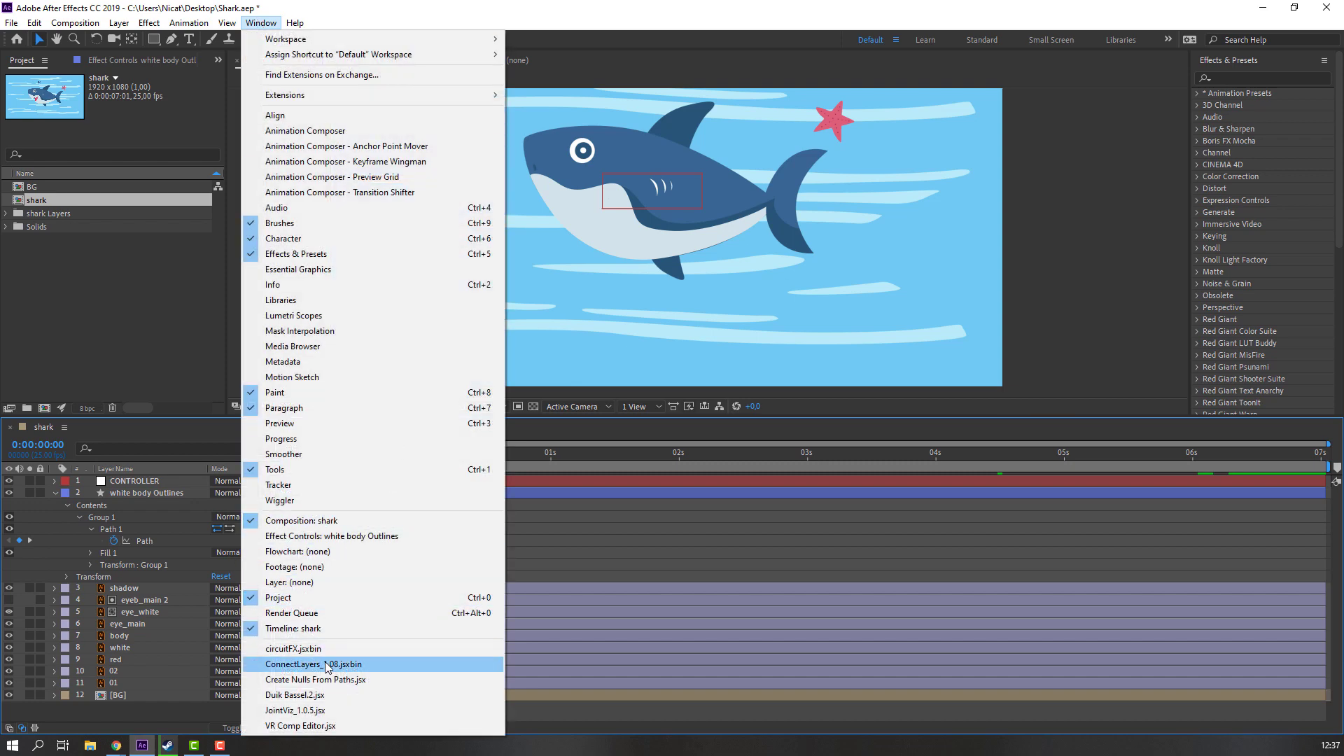
pyautogui.click(303, 694)
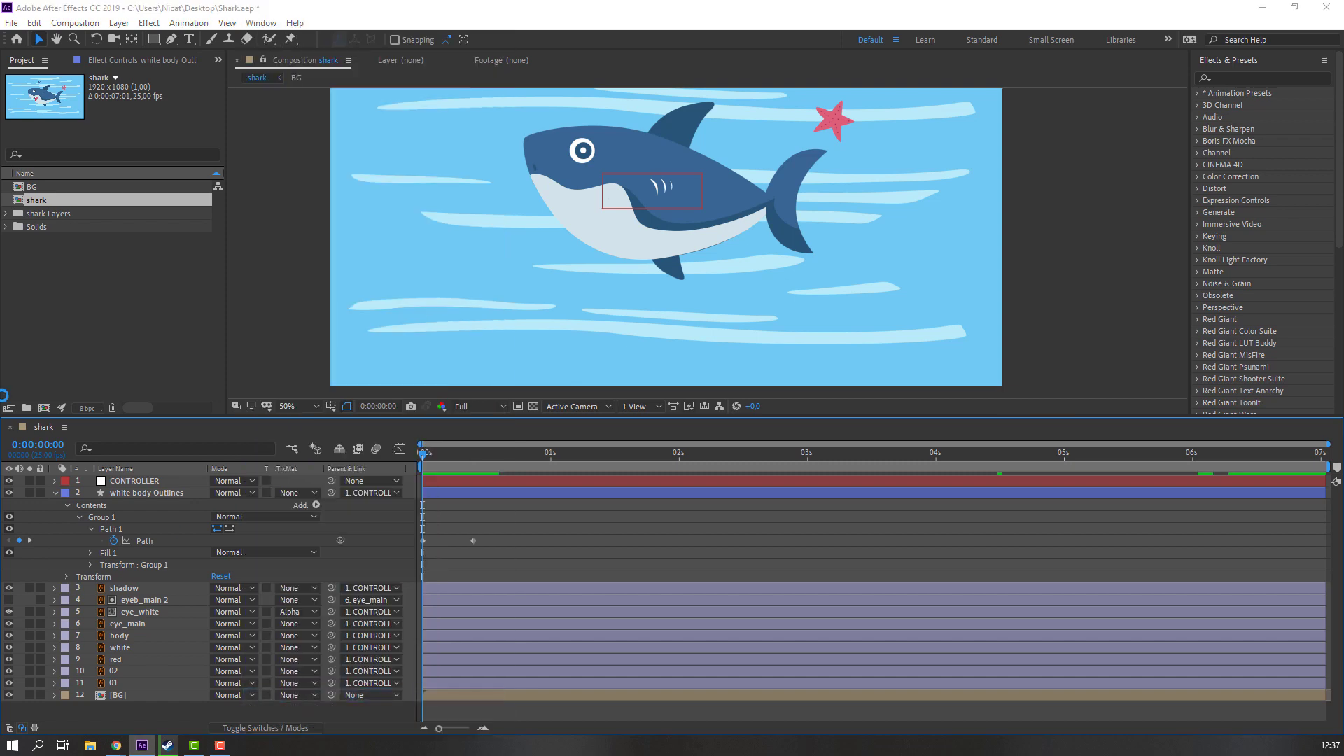
pyautogui.moveTo(903, 257); pyautogui.dragTo(906, 257)
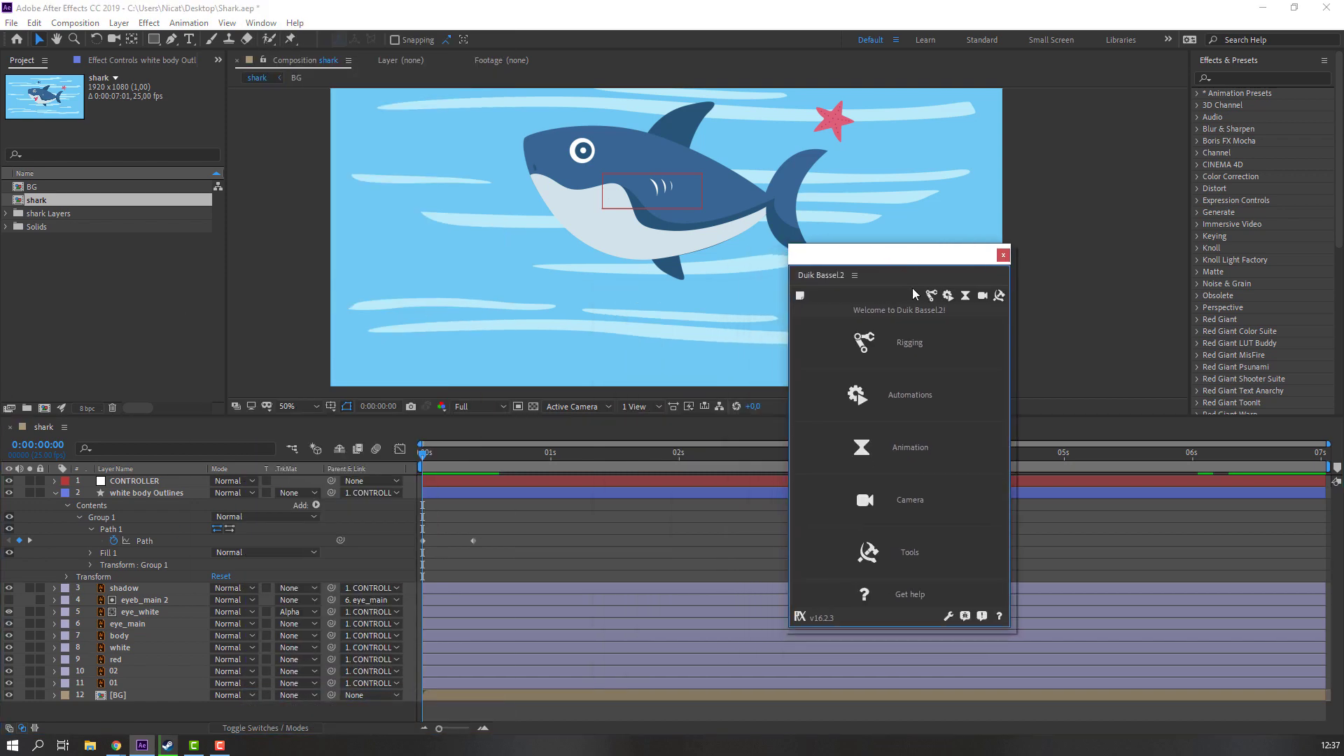
pyautogui.click(931, 296)
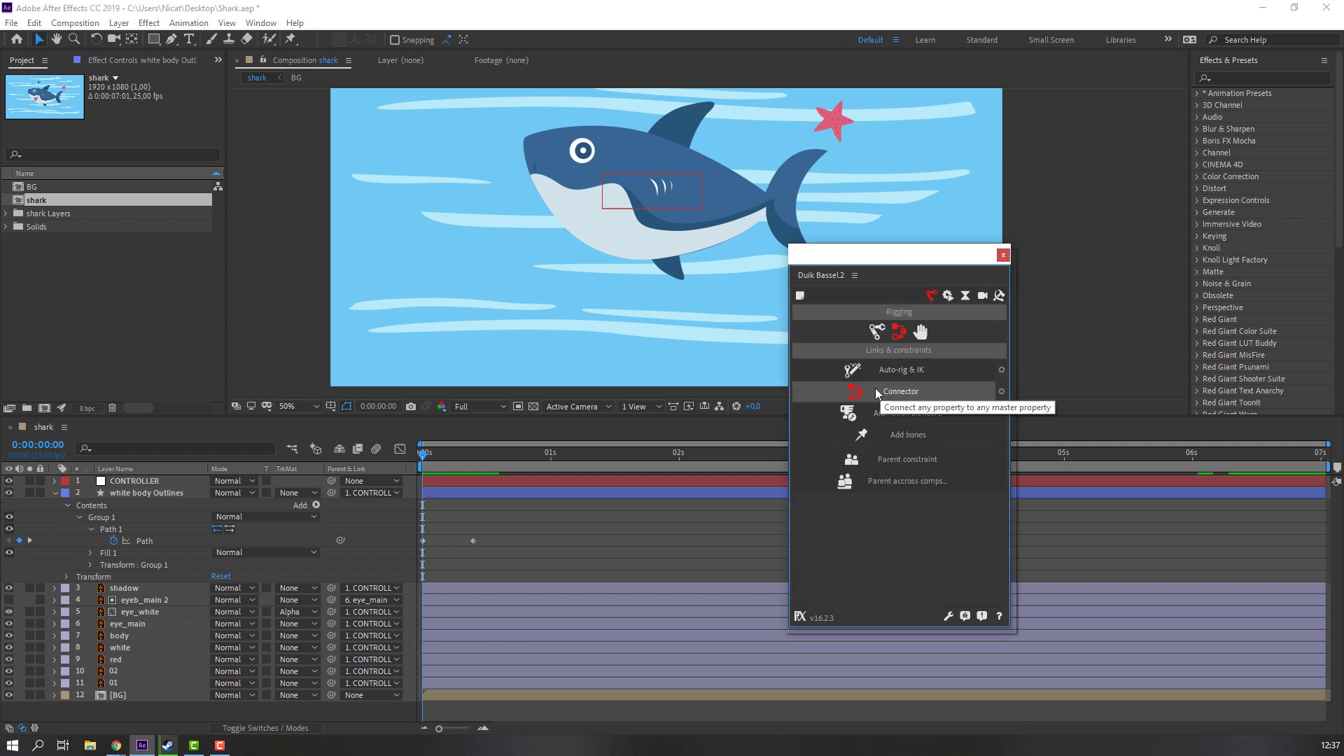
pyautogui.click(1000, 392)
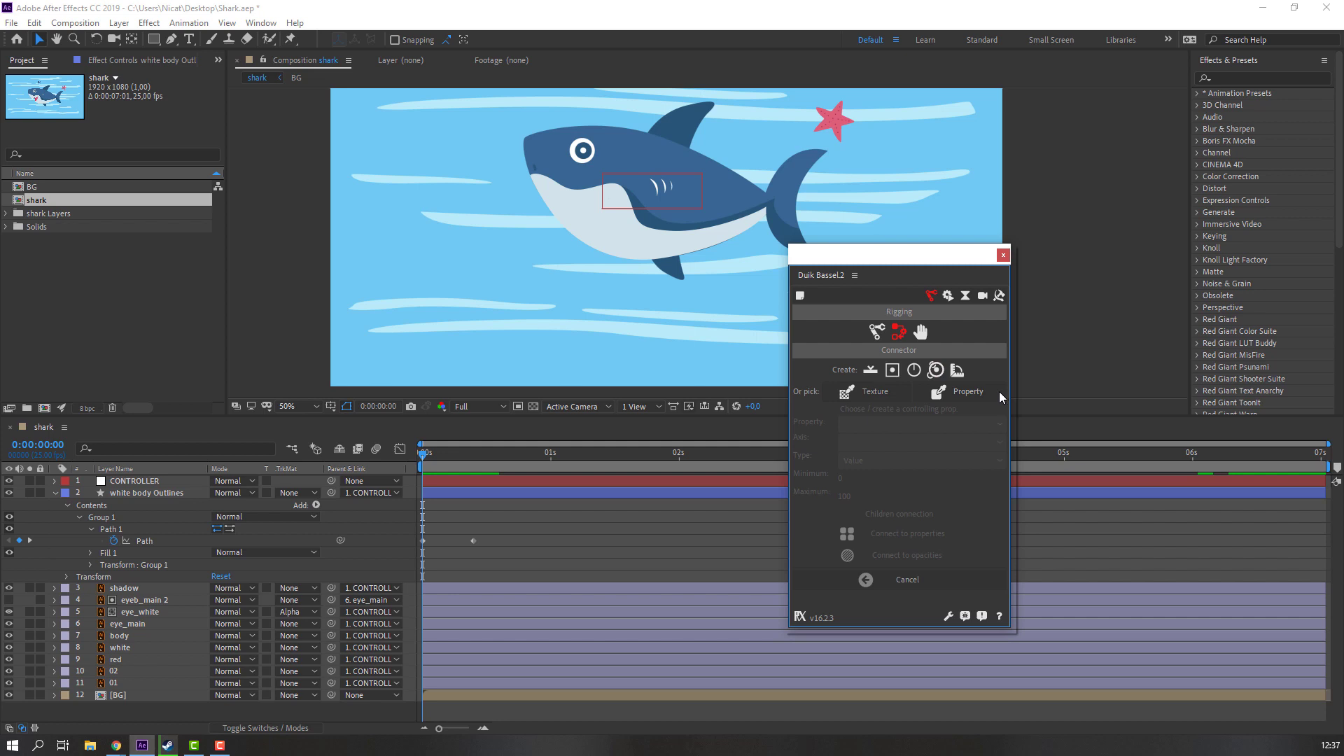
# Step: Create a Duik slider connector, then scale its background to 407% and place it in the lower-left area of the scene
pyautogui.click(868, 373)
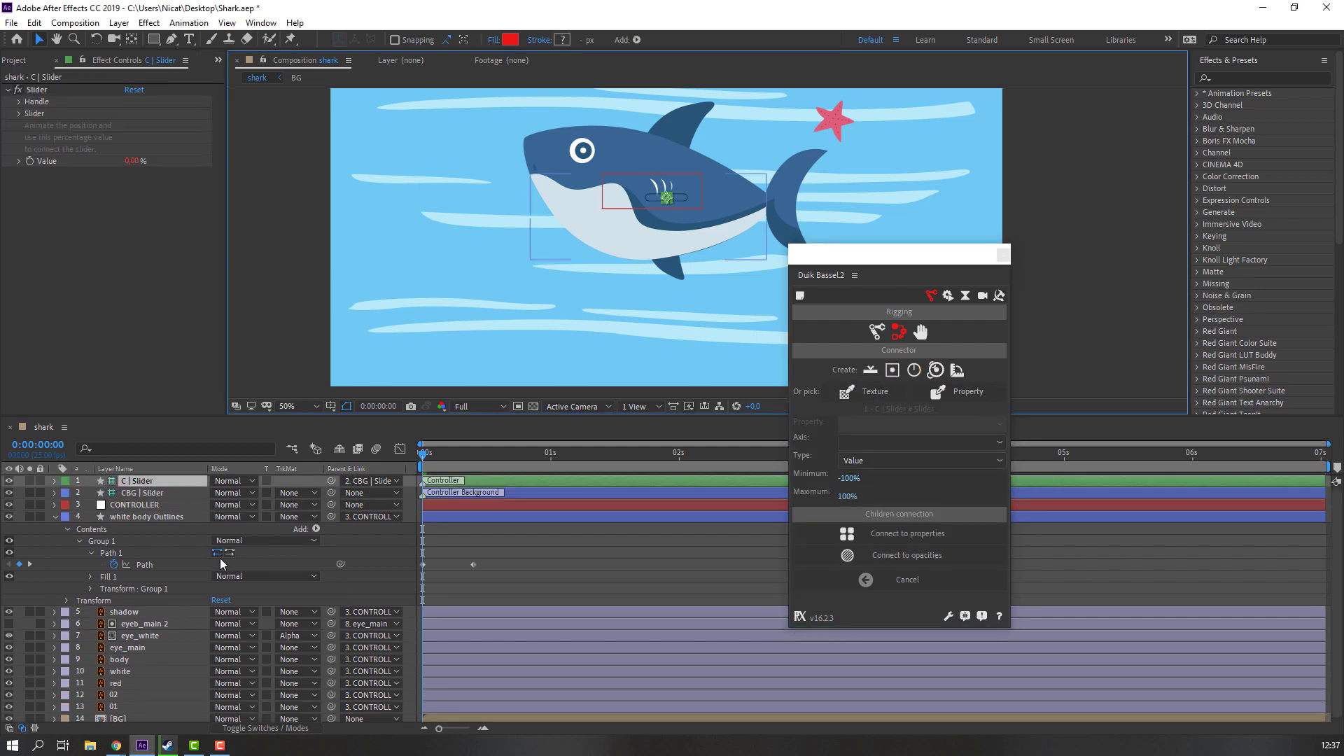
pyautogui.click(129, 494)
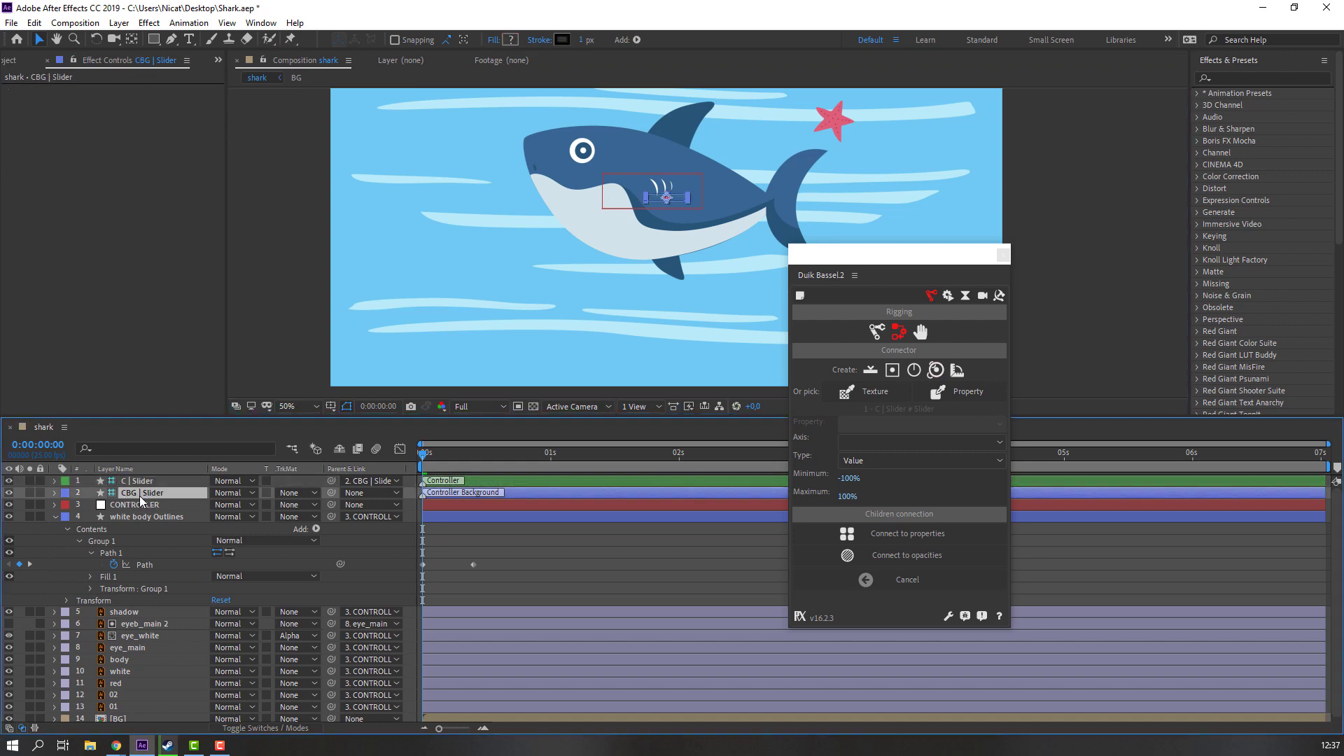
pyautogui.press('s')
pyautogui.moveTo(238, 505); pyautogui.dragTo(434, 493)
pyautogui.moveTo(725, 194); pyautogui.dragTo(492, 365)
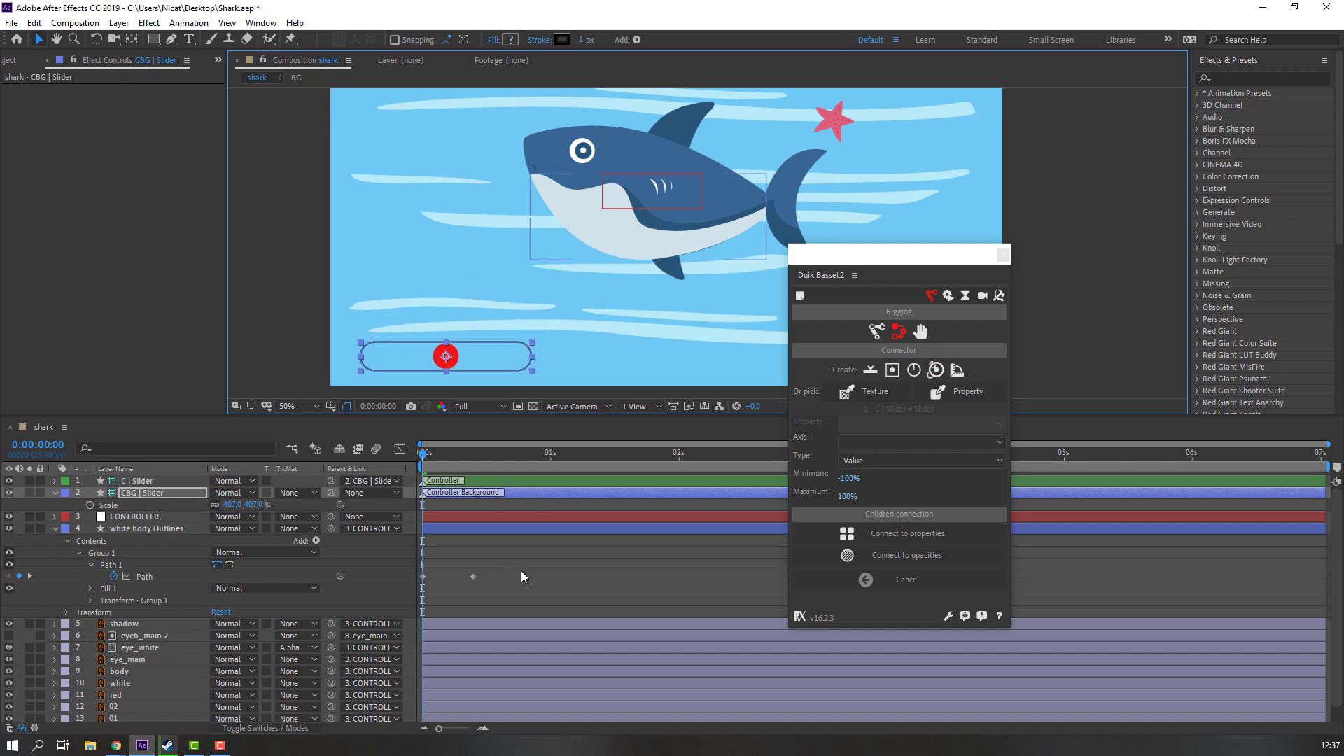
# Step: Connect the white body Outlines path keyframes to the slider as properties and collapse that layer
pyautogui.moveTo(494, 561); pyautogui.dragTo(442, 585)
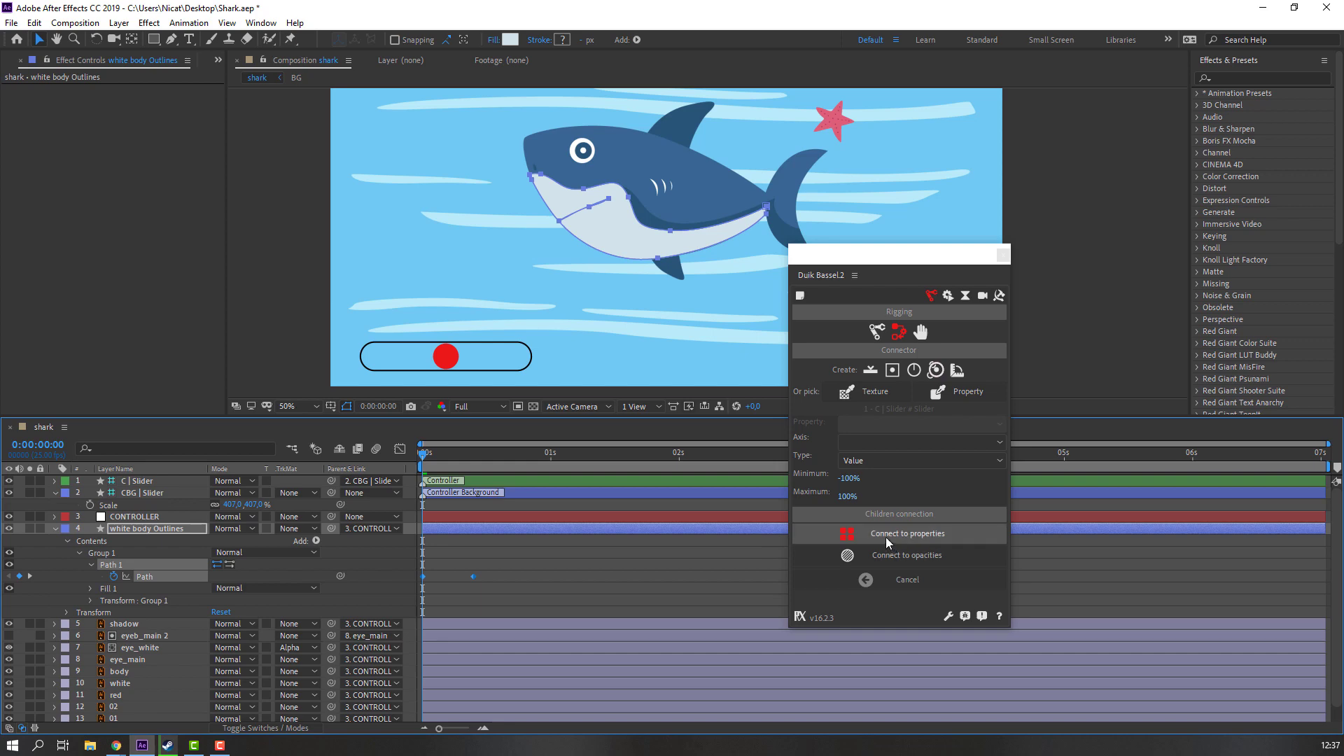
pyautogui.click(907, 535)
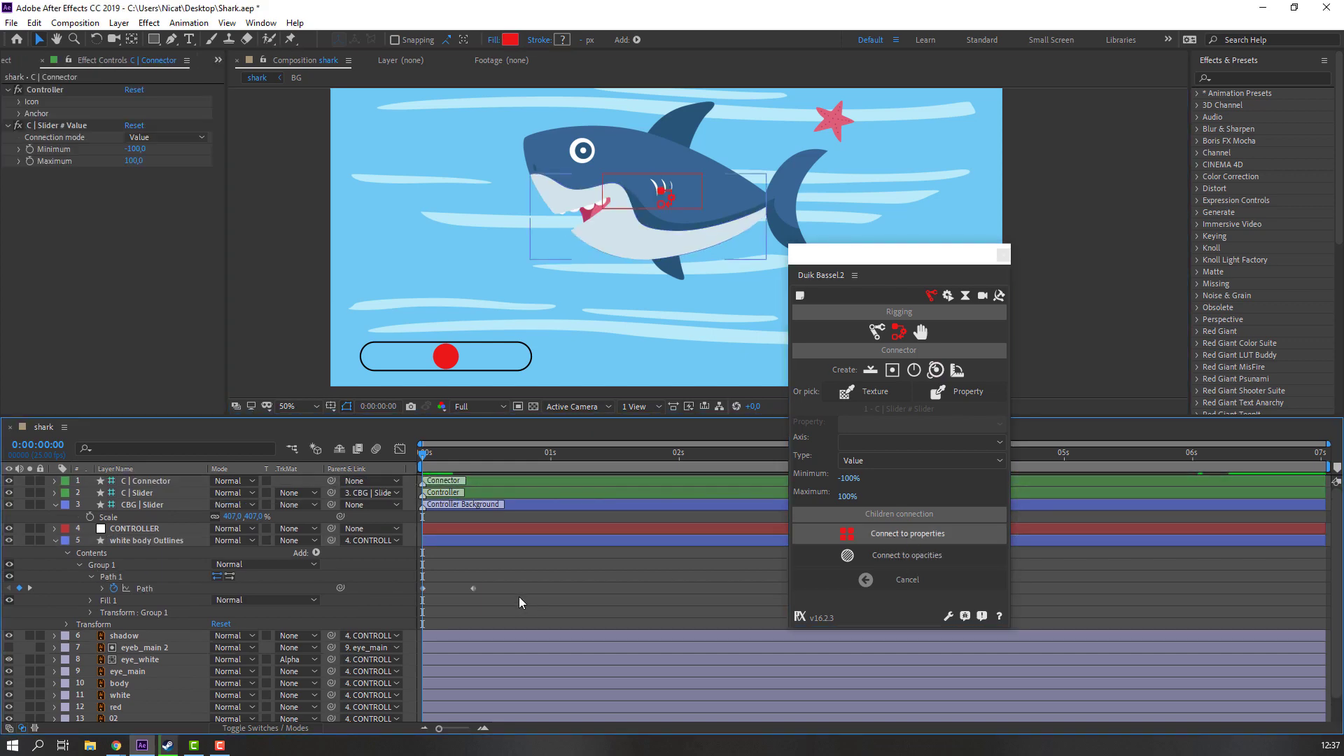
pyautogui.click(62, 538)
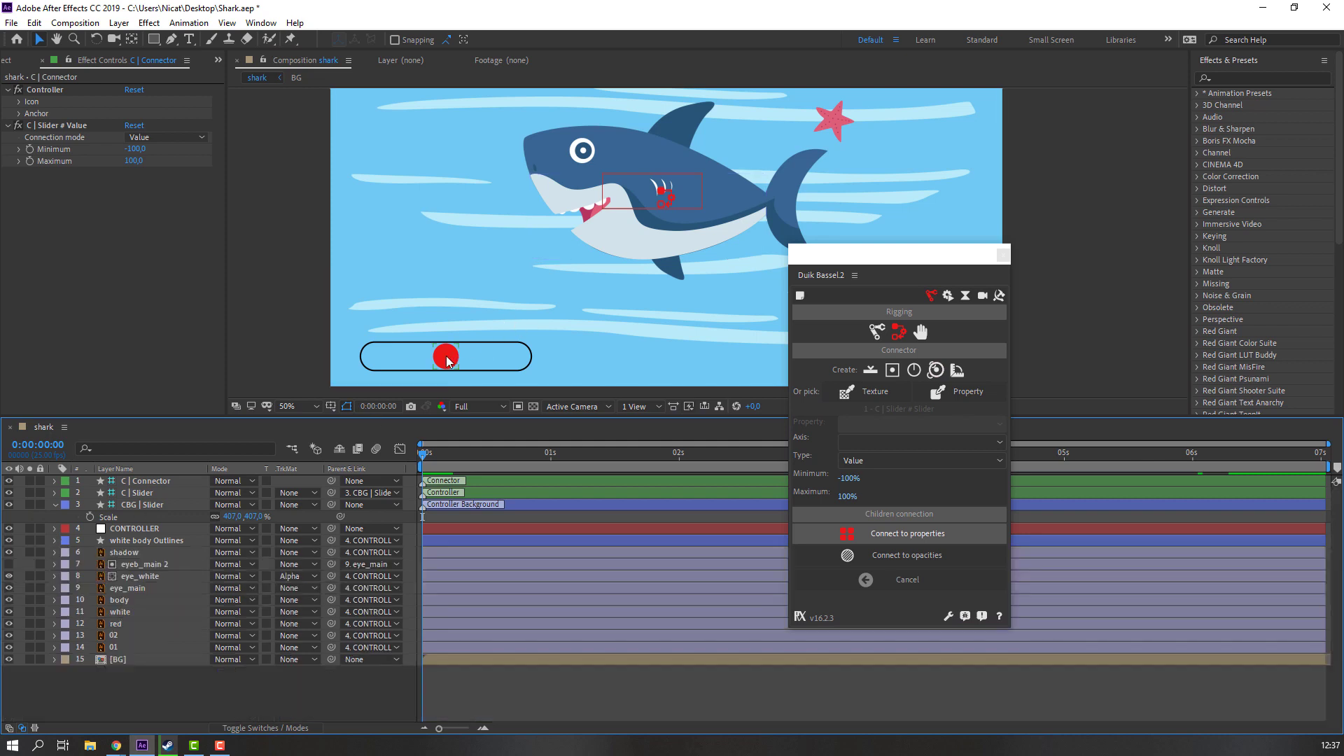
# Step: Keyframe the C | Slider position at its left end at 0:00:00:07 and its right end at 0:00:00:13
pyautogui.click(447, 358)
pyautogui.moveTo(451, 364)
pyautogui.mouseDown()
pyautogui.moveTo(471, 362)
pyautogui.moveTo(382, 362)
pyautogui.moveTo(516, 361)
pyautogui.moveTo(357, 362)
pyautogui.moveTo(515, 362)
pyautogui.moveTo(413, 362)
pyautogui.moveTo(468, 361)
pyautogui.moveTo(446, 358)
pyautogui.mouseUp()
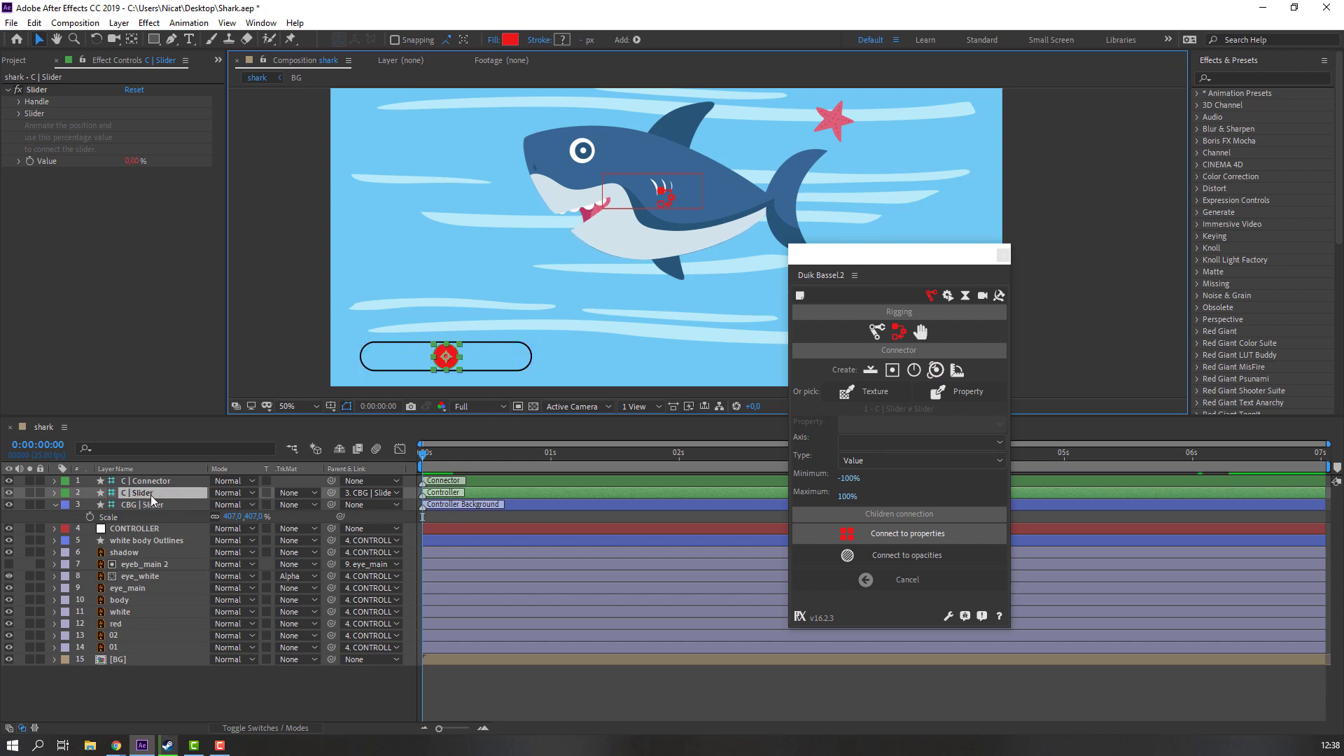
pyautogui.press('space')
pyautogui.press('p')
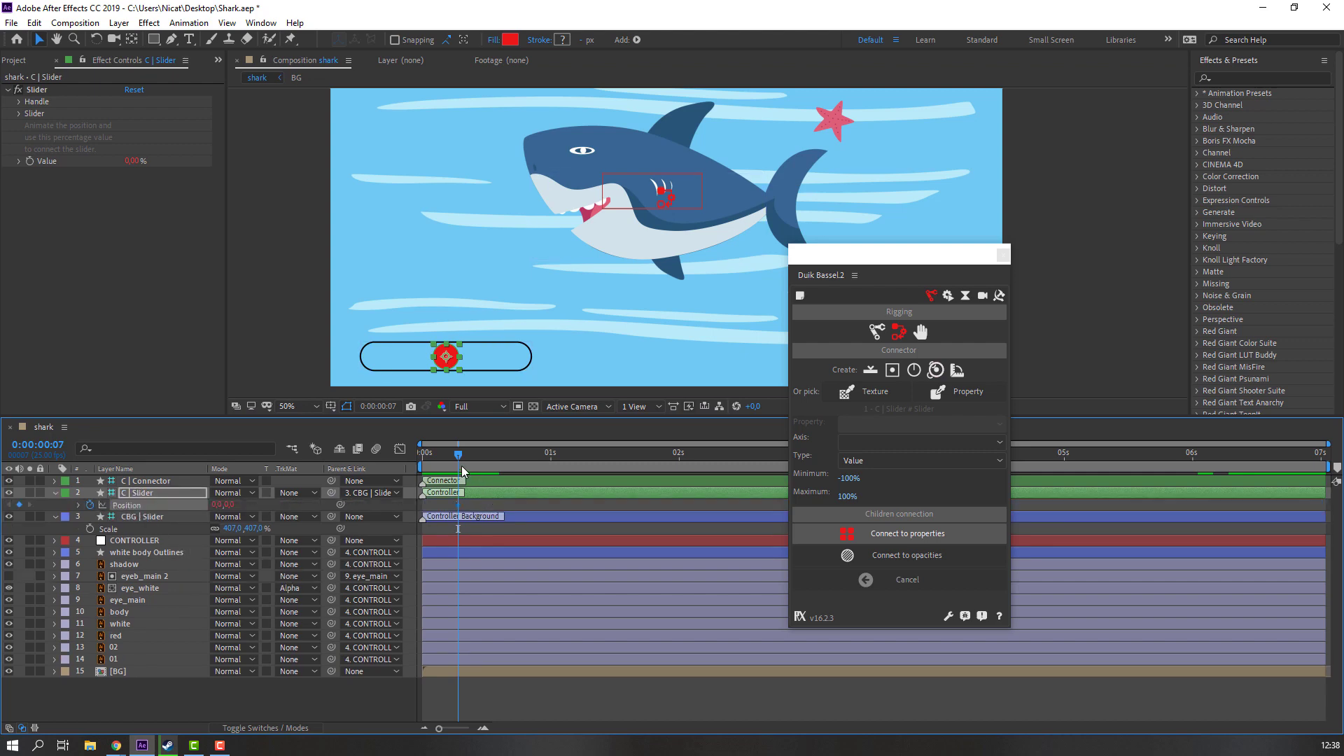
pyautogui.moveTo(464, 462); pyautogui.dragTo(489, 461)
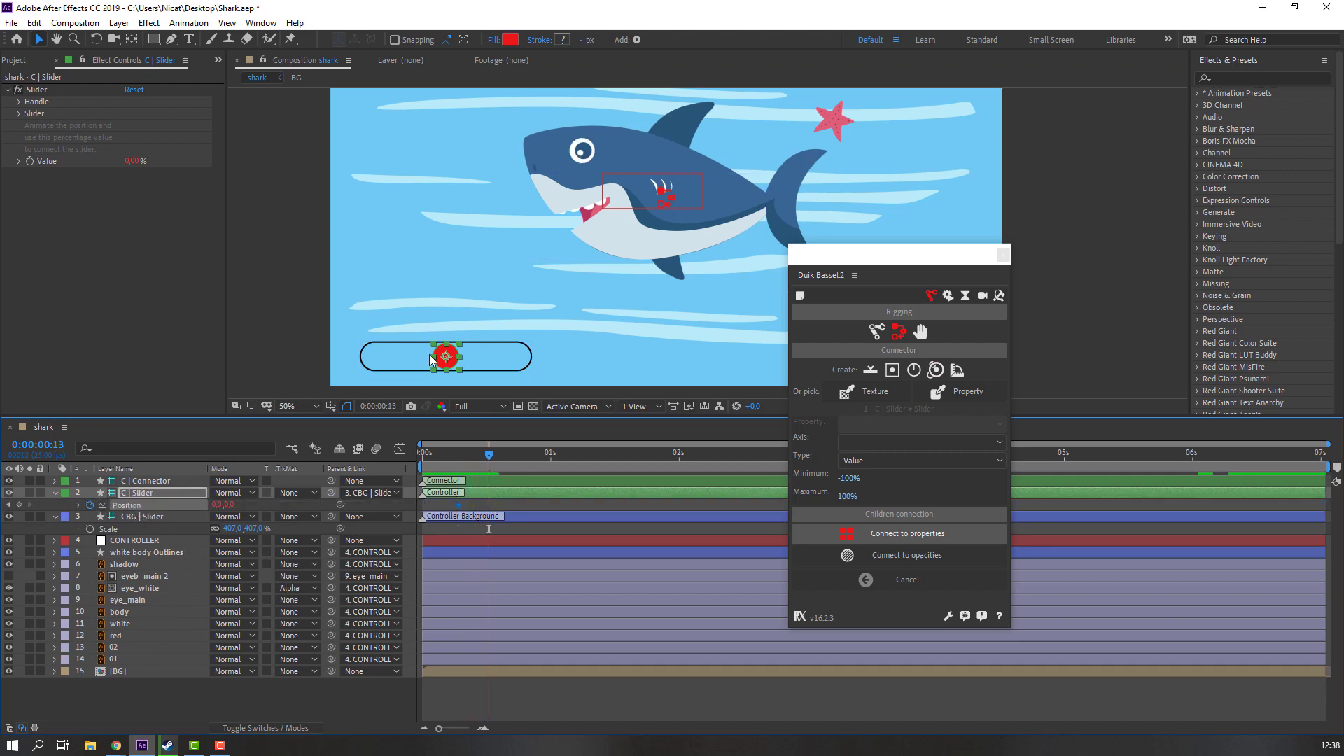
pyautogui.moveTo(448, 367); pyautogui.dragTo(520, 363)
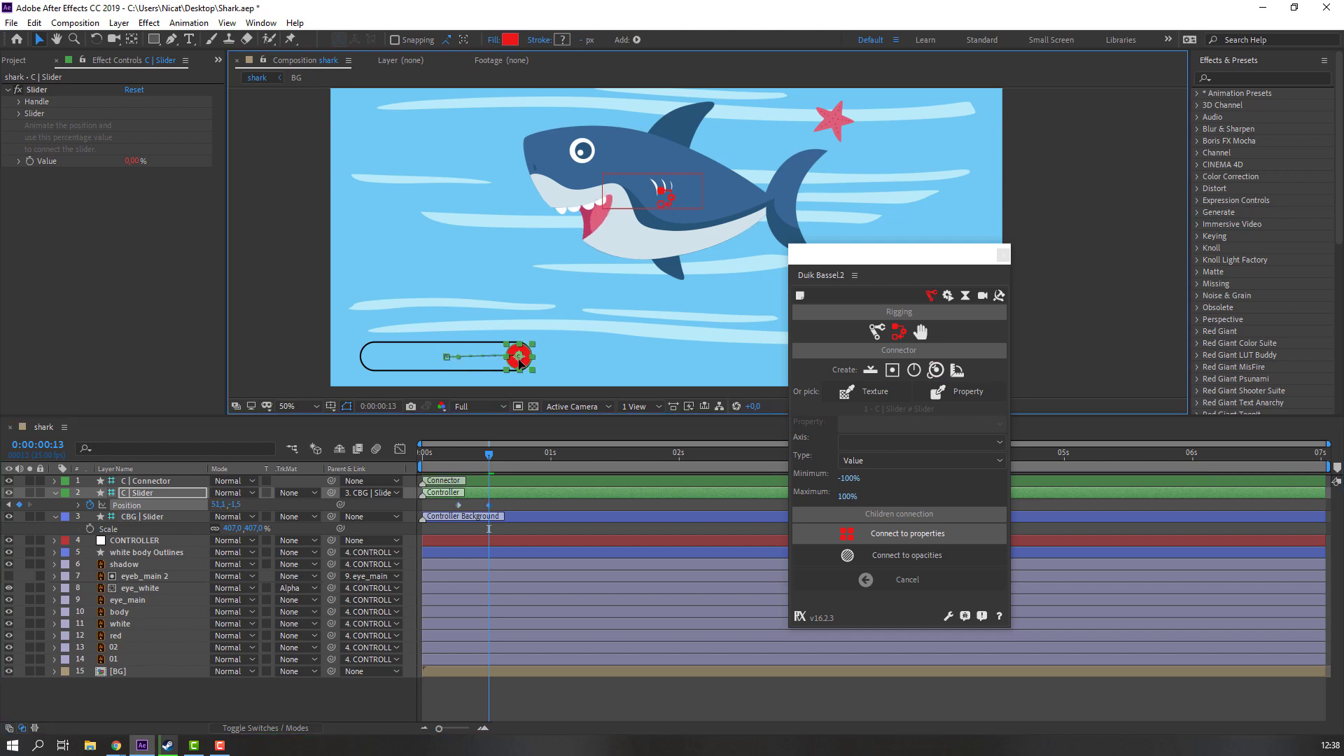
pyautogui.click(453, 459)
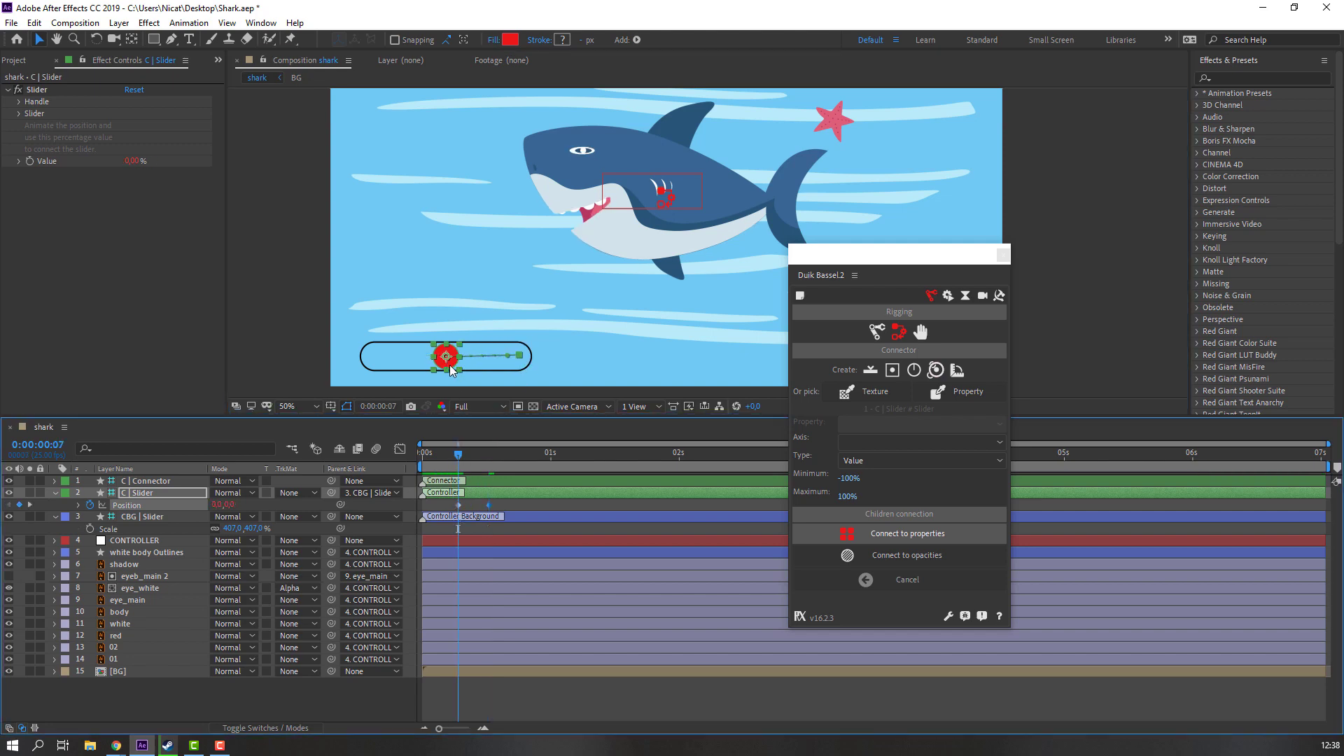
pyautogui.moveTo(451, 371); pyautogui.dragTo(380, 368)
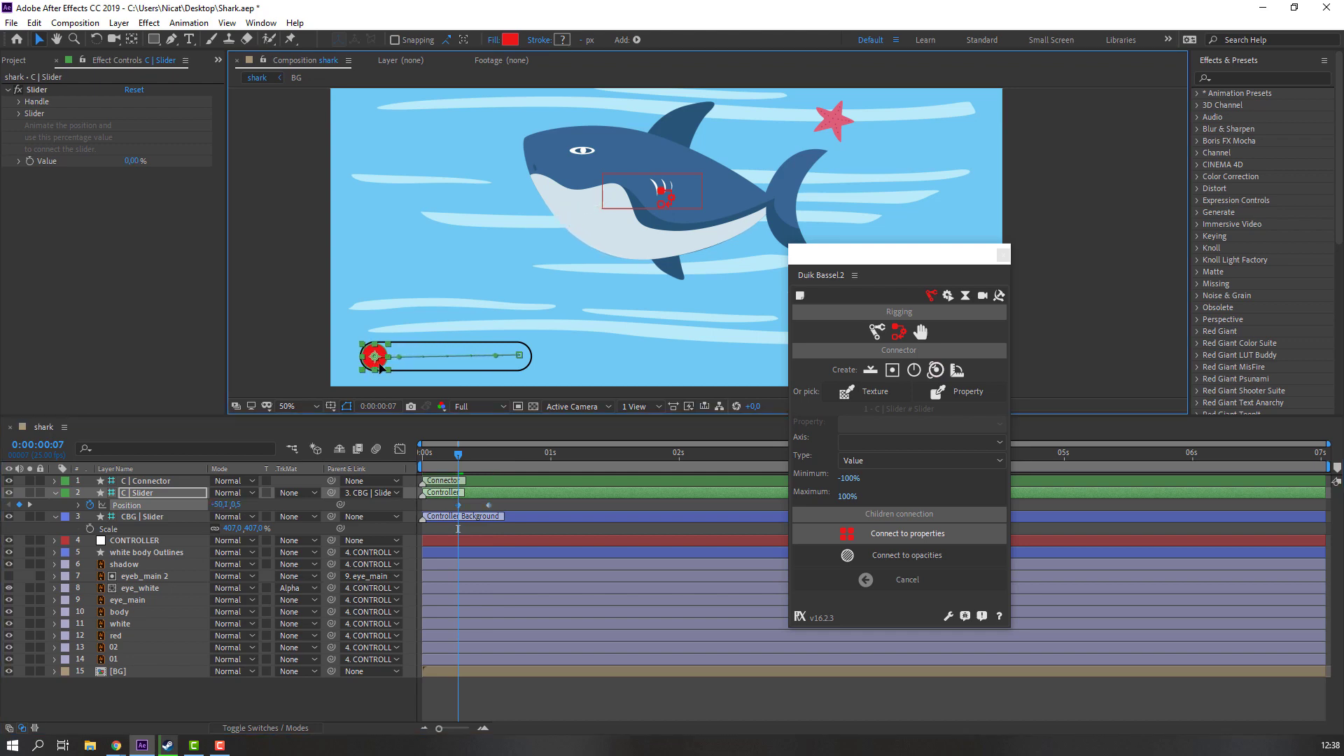
# Step: Preview the slider motion and delay its second position keyframe to about one second
pyautogui.click(516, 506)
pyautogui.press('space')
pyautogui.press('space')
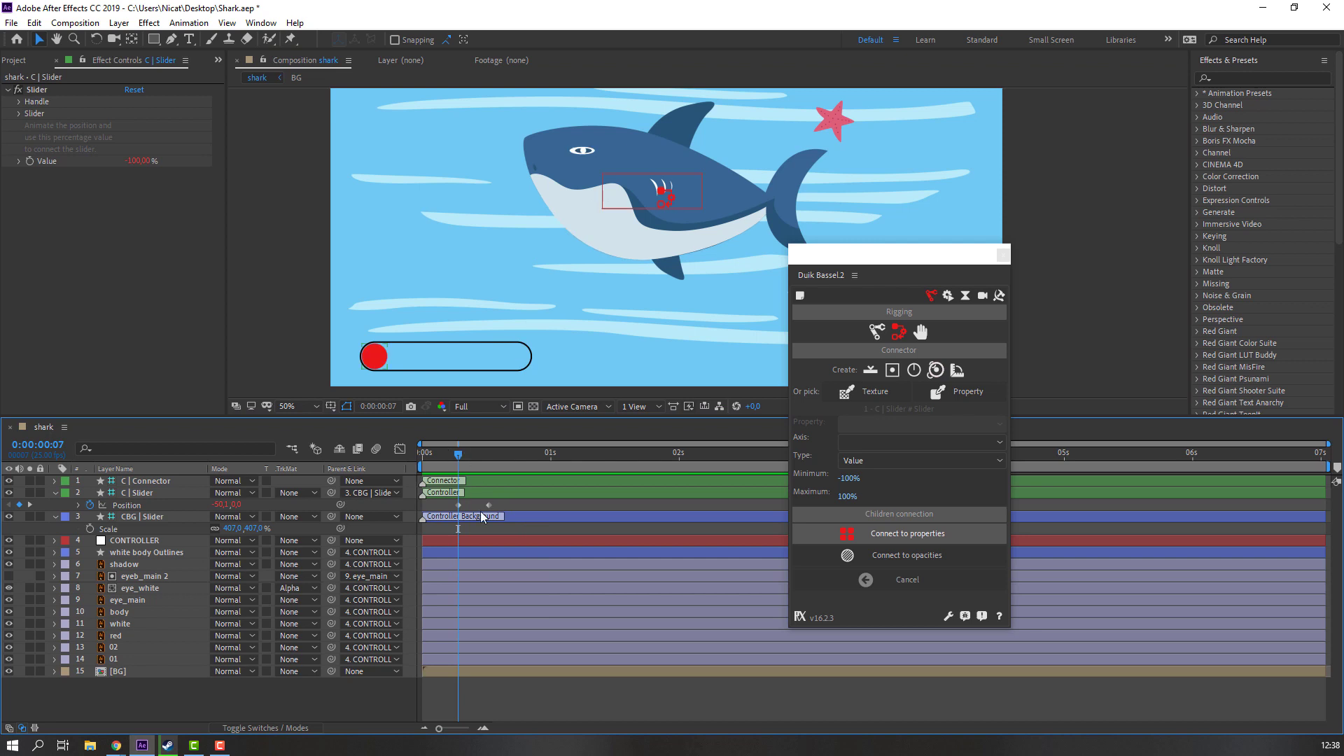
pyautogui.moveTo(489, 506); pyautogui.dragTo(450, 513)
pyautogui.press('space')
pyautogui.press('space')
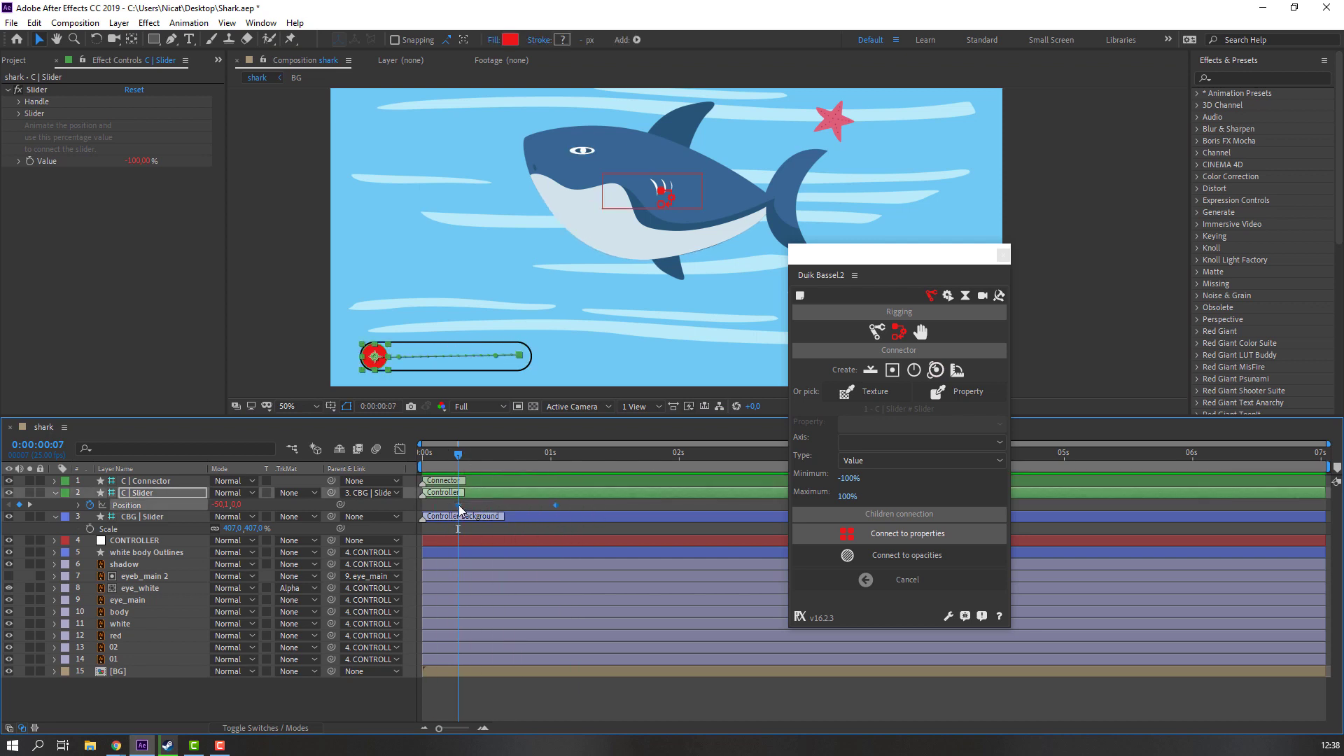
# Step: Apply Easy Ease to both slider position keyframes, close Duik, and preview the mouth opening
pyautogui.rightClick(459, 506)
pyautogui.moveTo(603, 685)
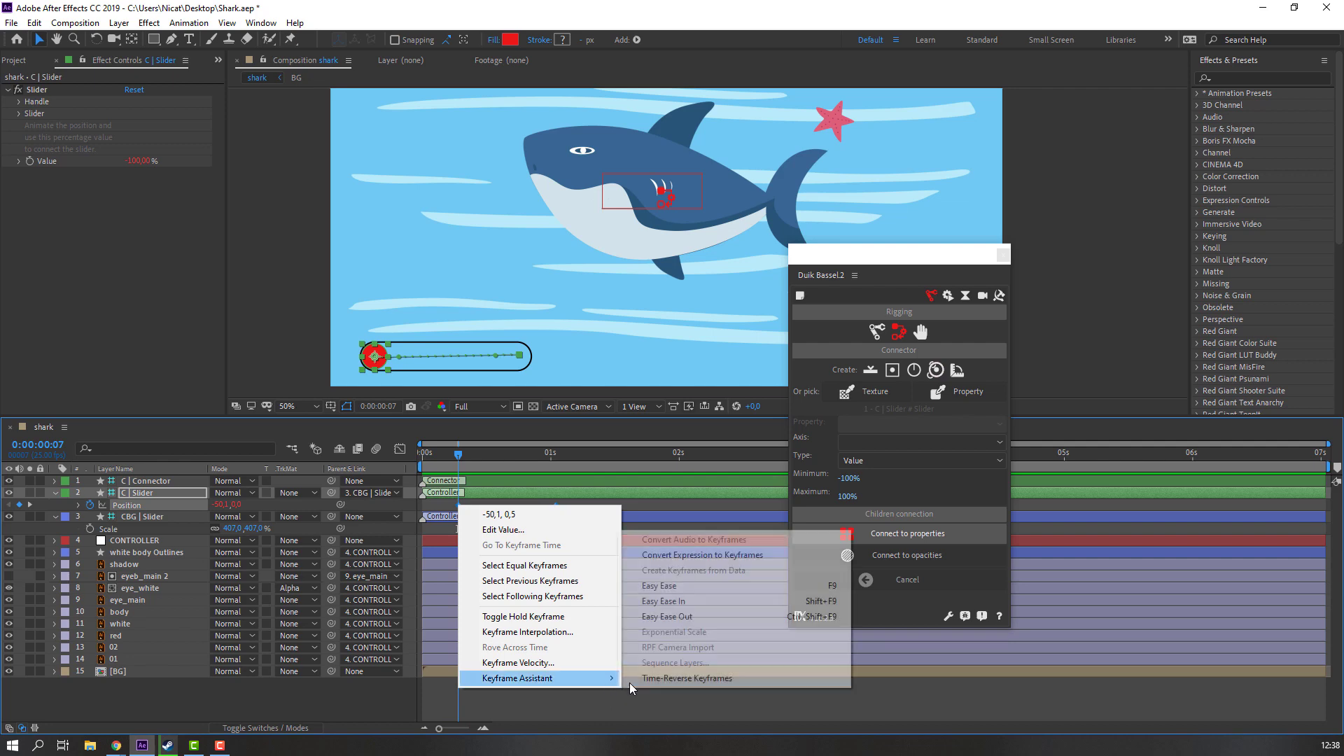
pyautogui.click(672, 586)
pyautogui.press('space')
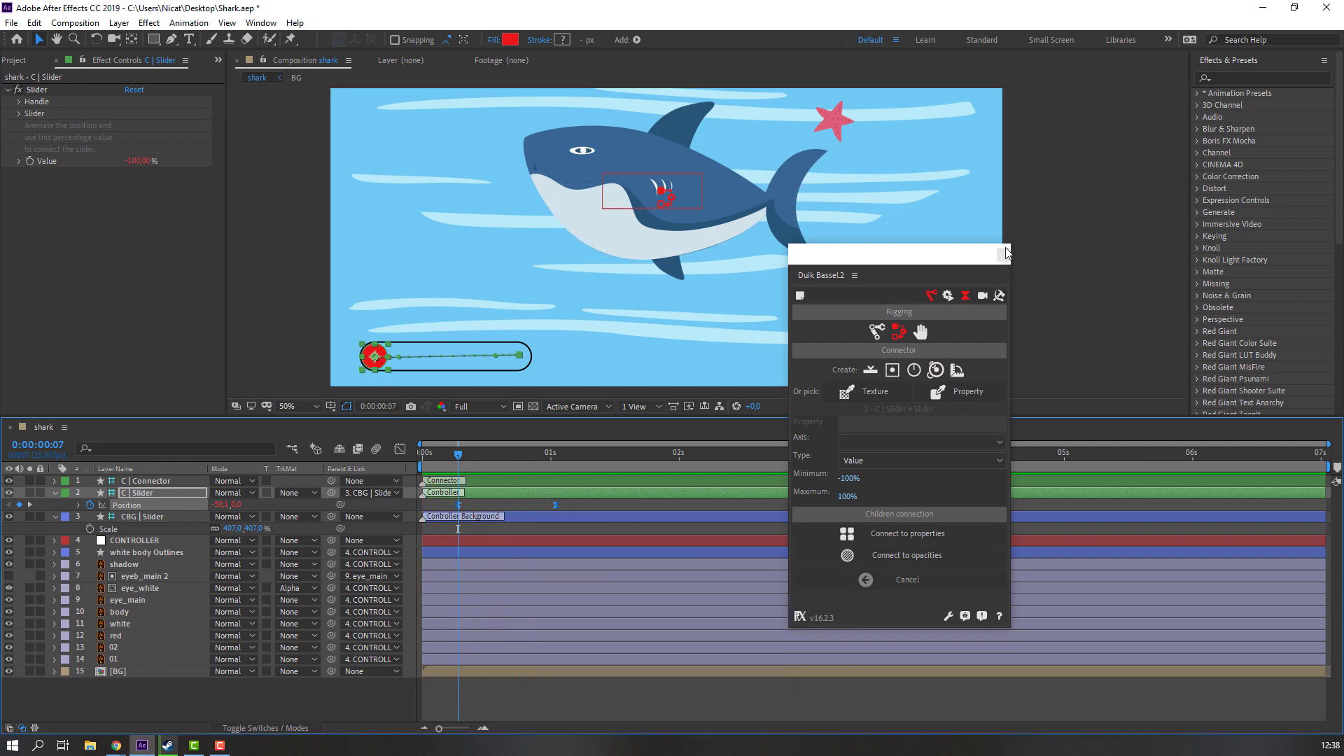
pyautogui.click(1003, 256)
pyautogui.press('space')
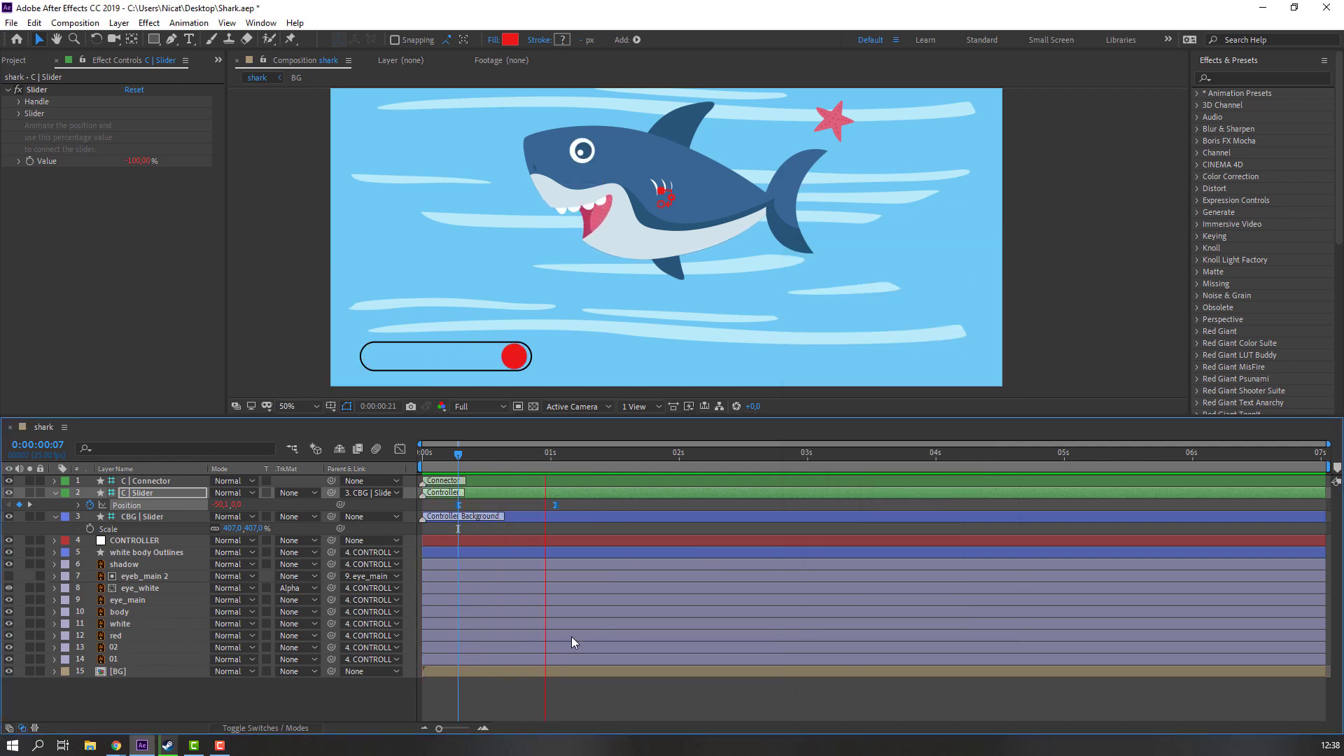
# Step: Extend the slider animation with position keyframes at 0:00:01:16, 0:00:02:04 and 0:00:02:16, varying the mouth opening, and preview it
pyautogui.moveTo(569, 460); pyautogui.dragTo(701, 454)
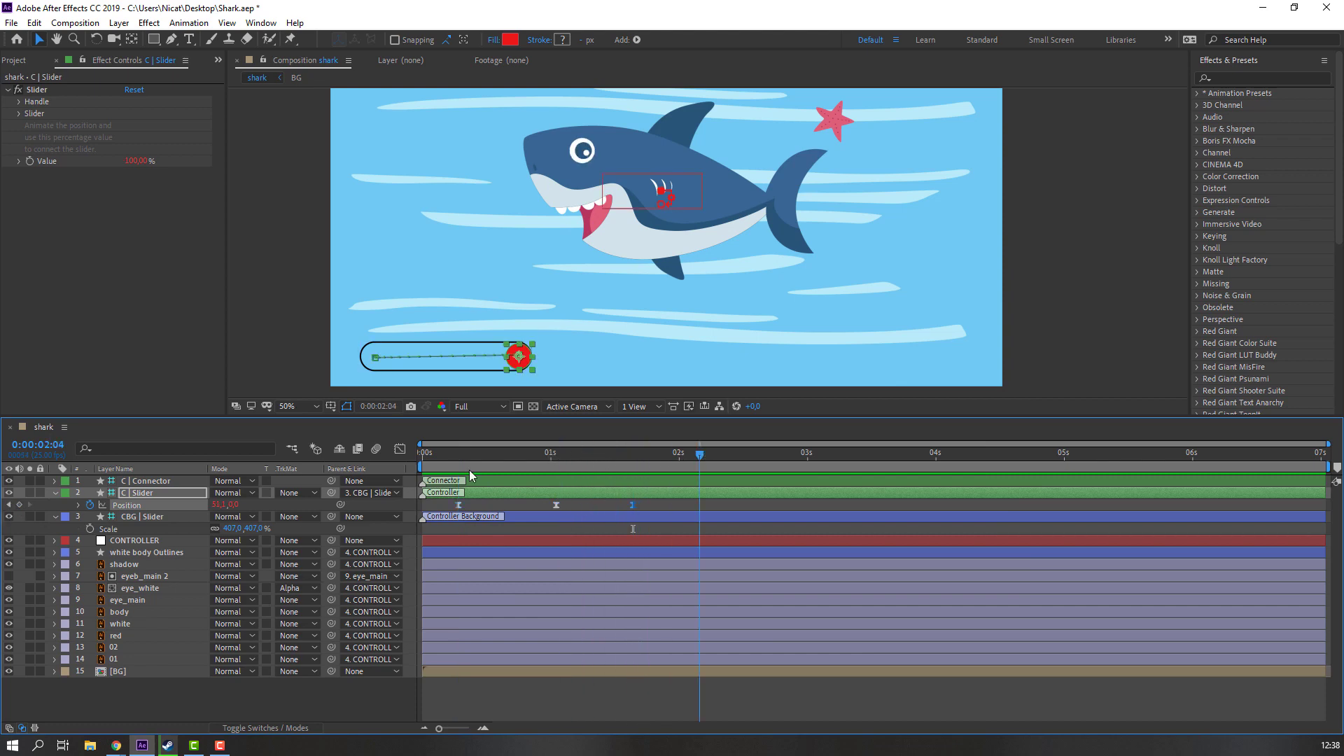
pyautogui.moveTo(211, 505); pyautogui.dragTo(254, 505)
pyautogui.press('space')
pyautogui.press('space')
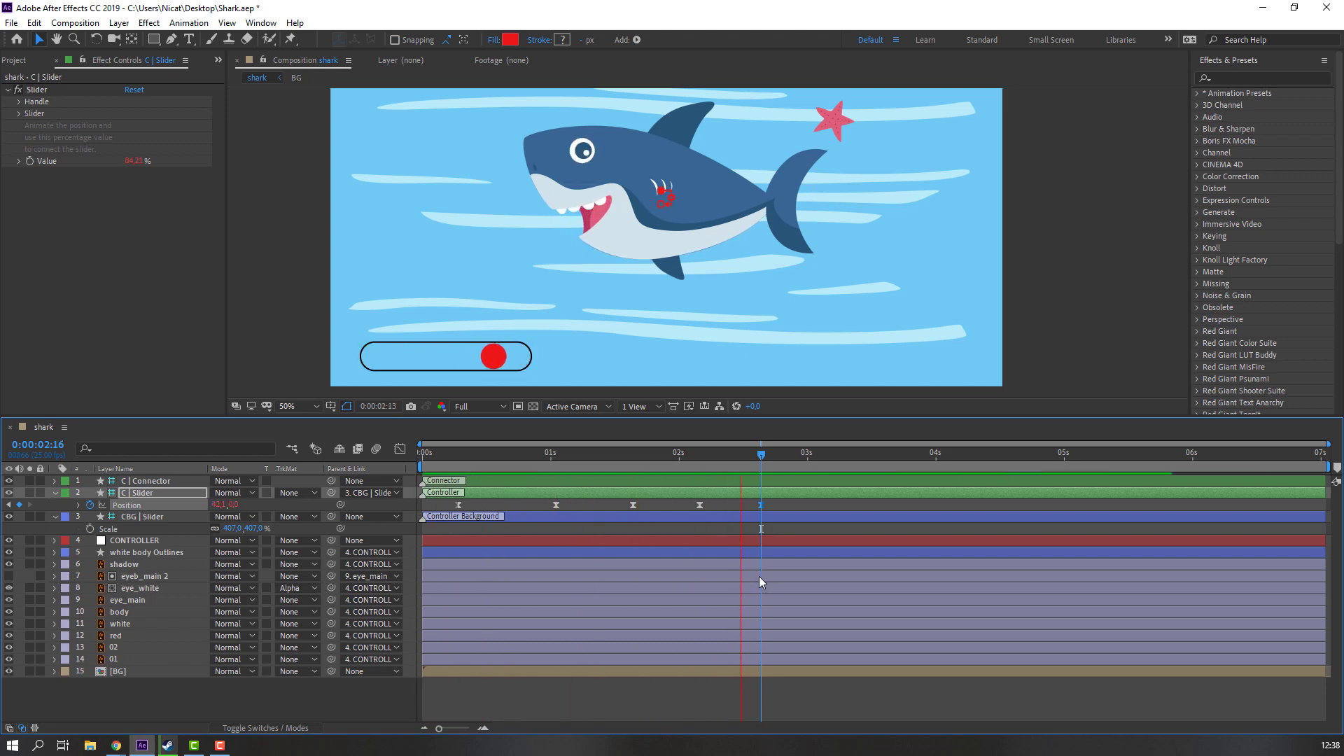
# Step: Shift the last three slider position keyframes earlier, starting at the keyframe just after one second, and preview the timing
pyautogui.press('space')
pyautogui.moveTo(543, 452); pyautogui.dragTo(582, 482)
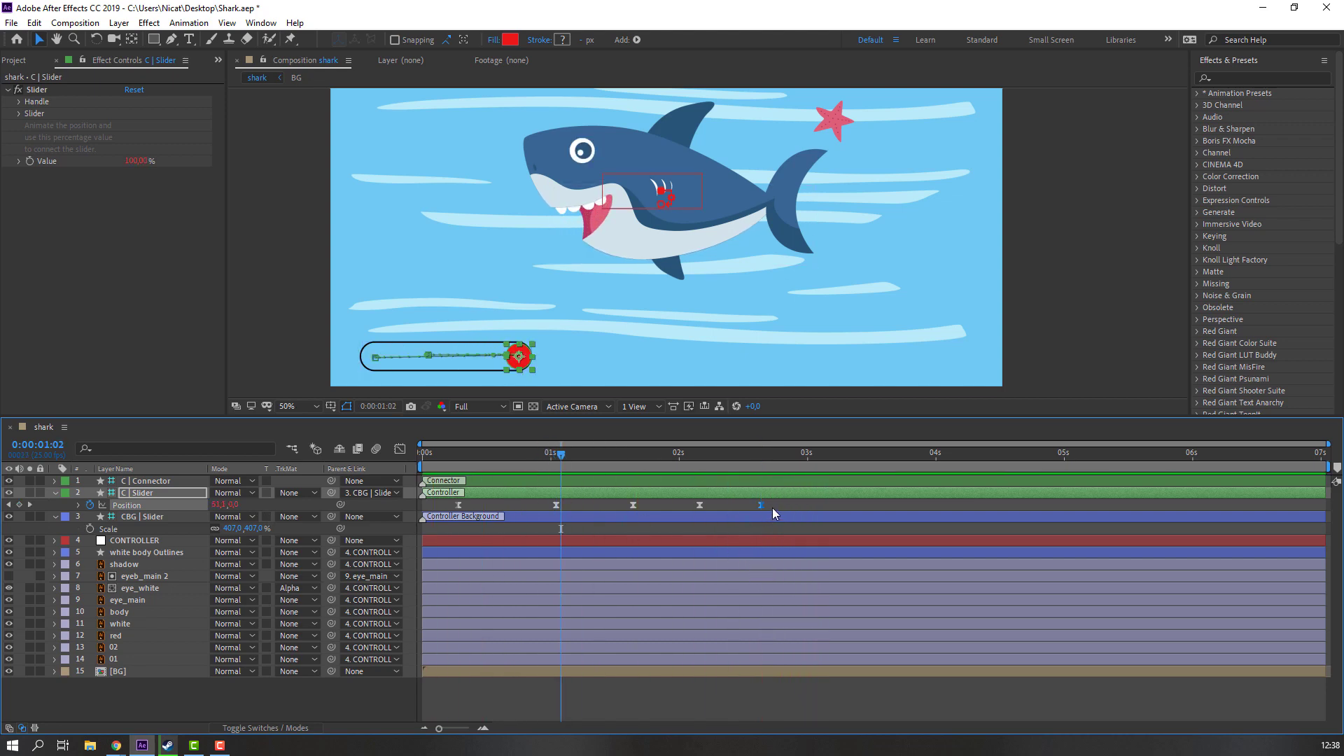
pyautogui.moveTo(771, 506); pyautogui.dragTo(560, 511)
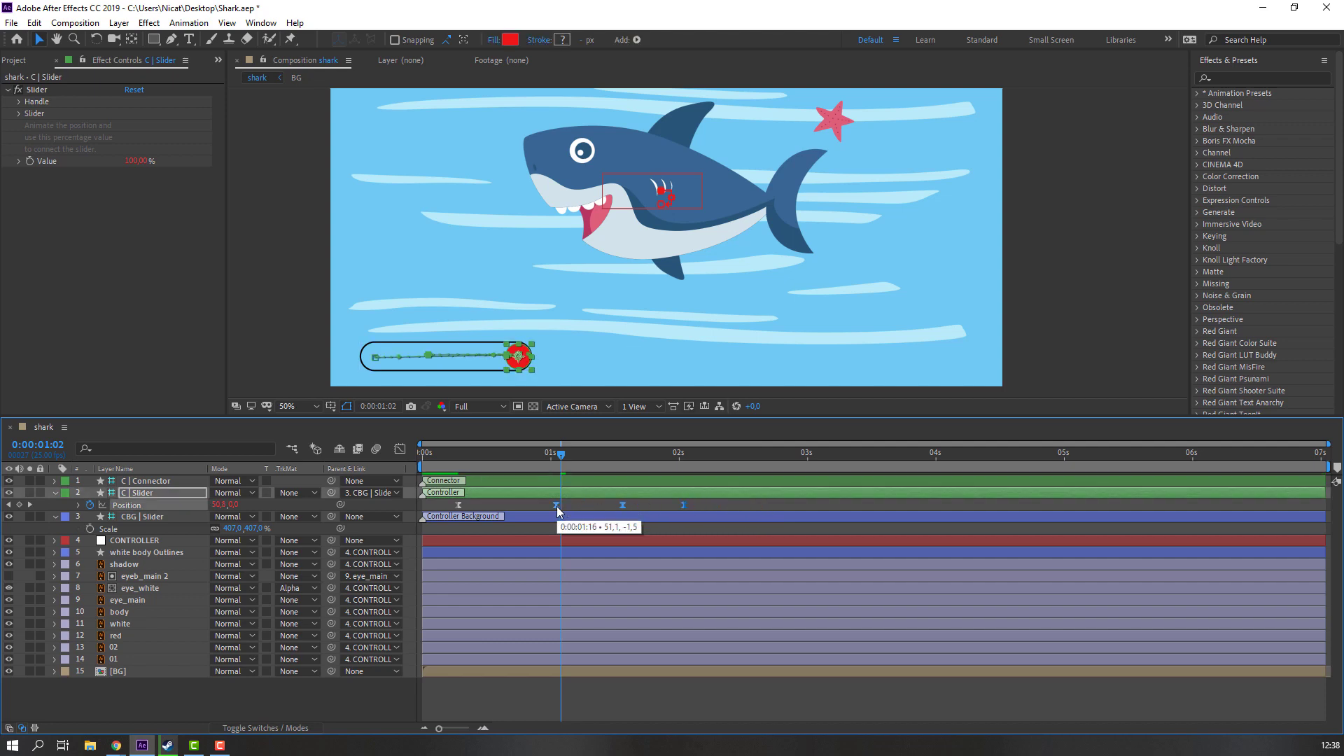
pyautogui.press('space')
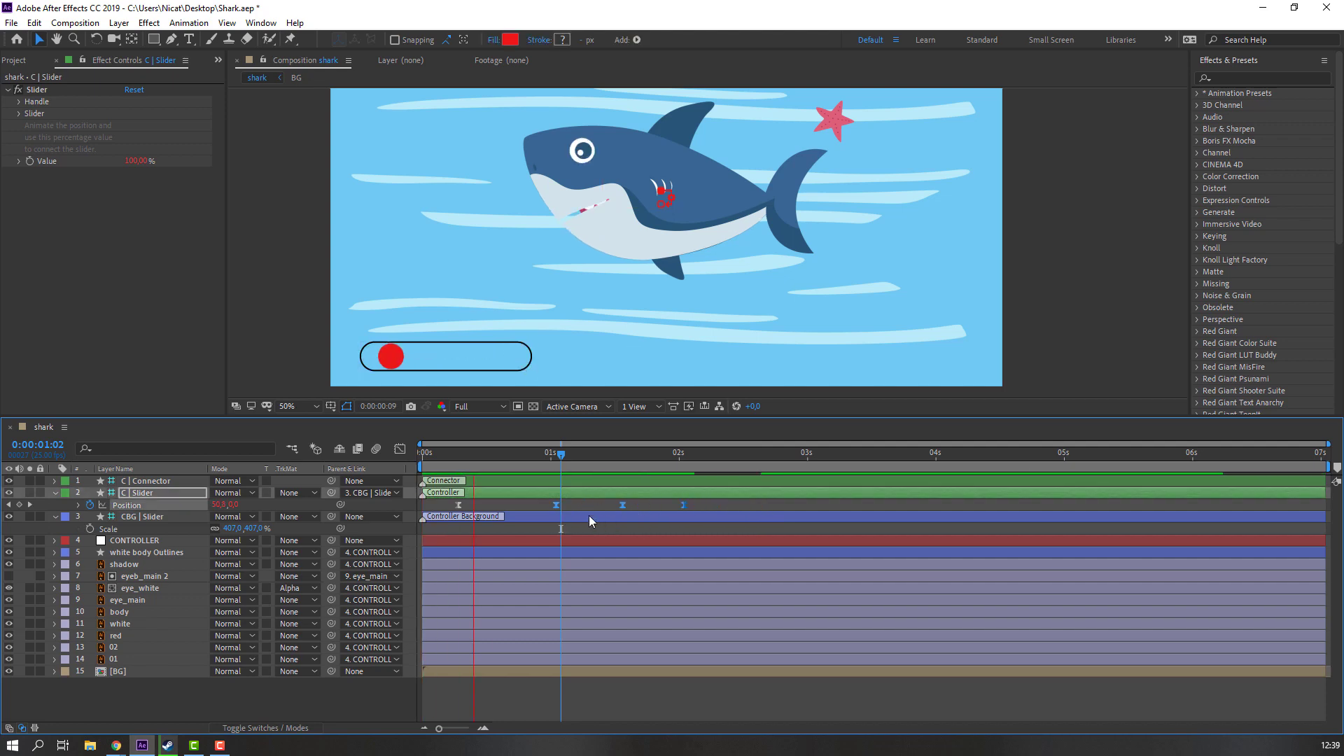
pyautogui.press('space')
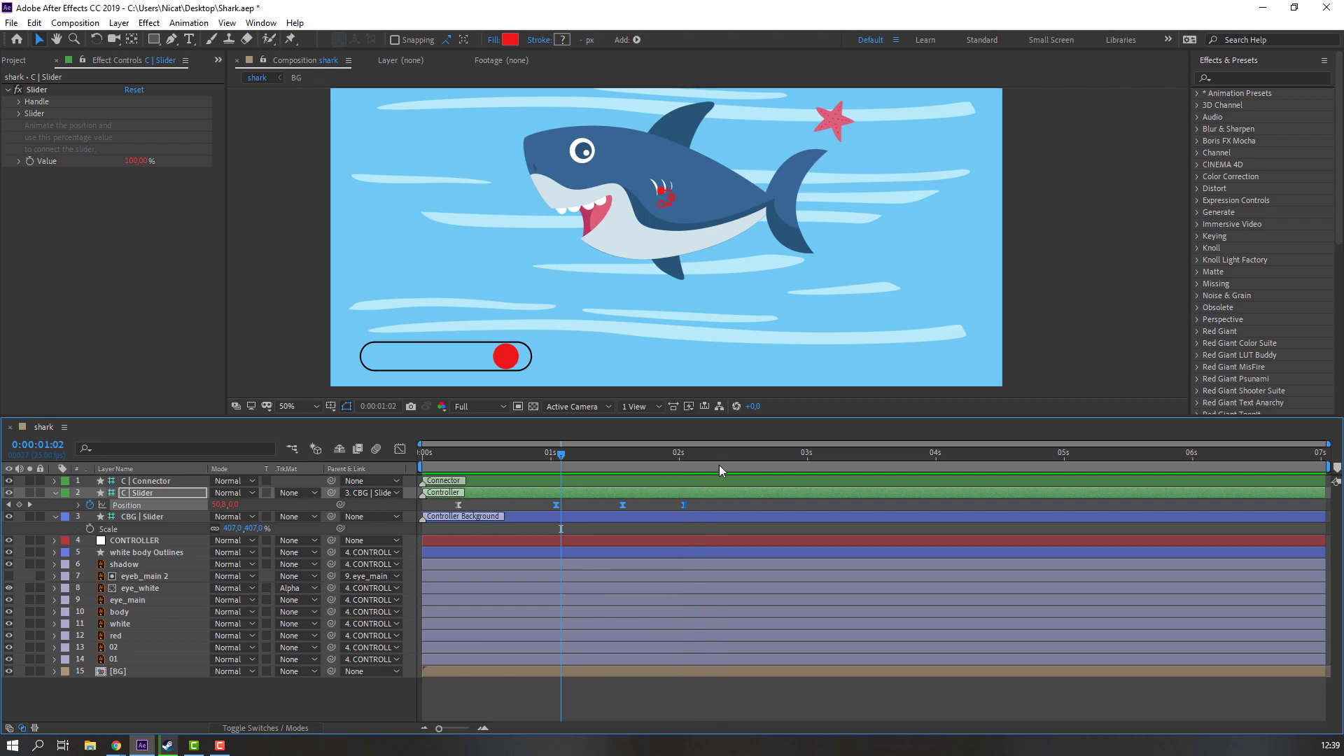
# Step: Add slider keyframes at about 0:00:02:14 and at 0:00:02:23, closing the mouth at the last one, and preview the result
pyautogui.moveTo(720, 465); pyautogui.dragTo(803, 461)
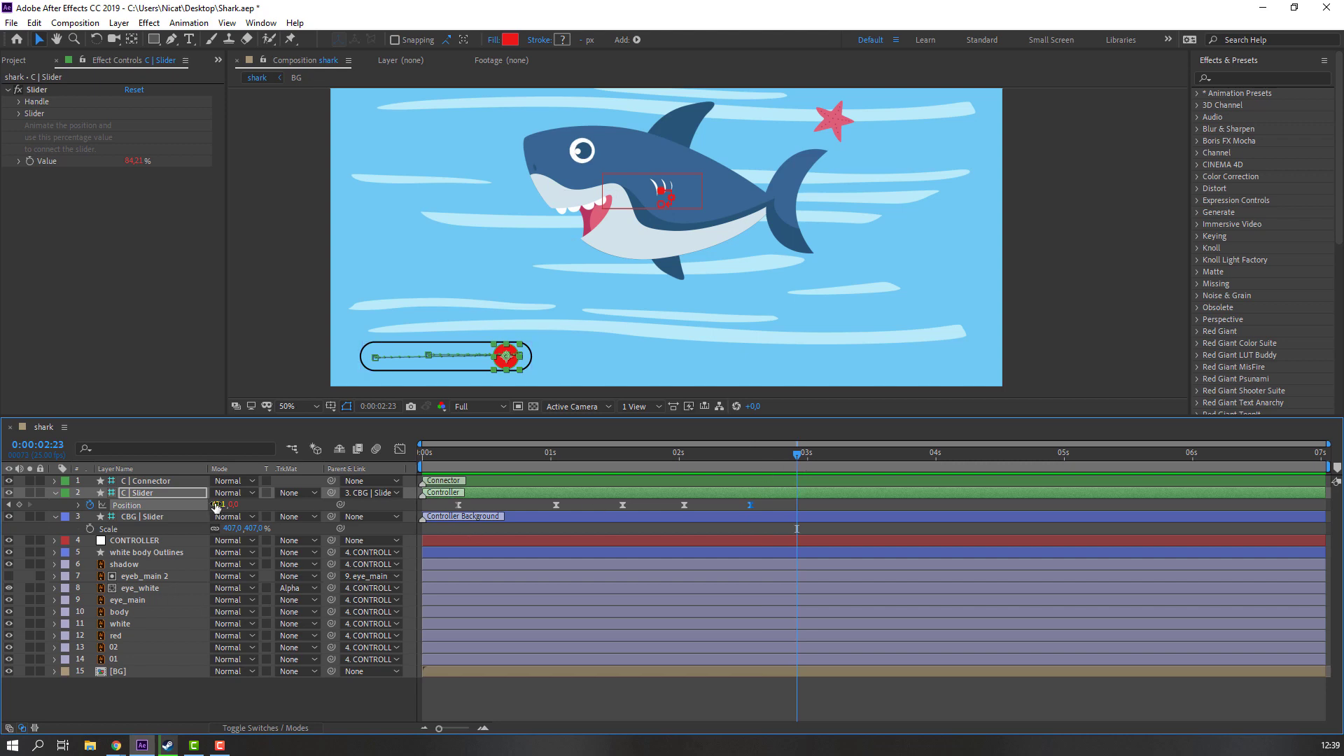
pyautogui.moveTo(215, 504); pyautogui.dragTo(140, 504)
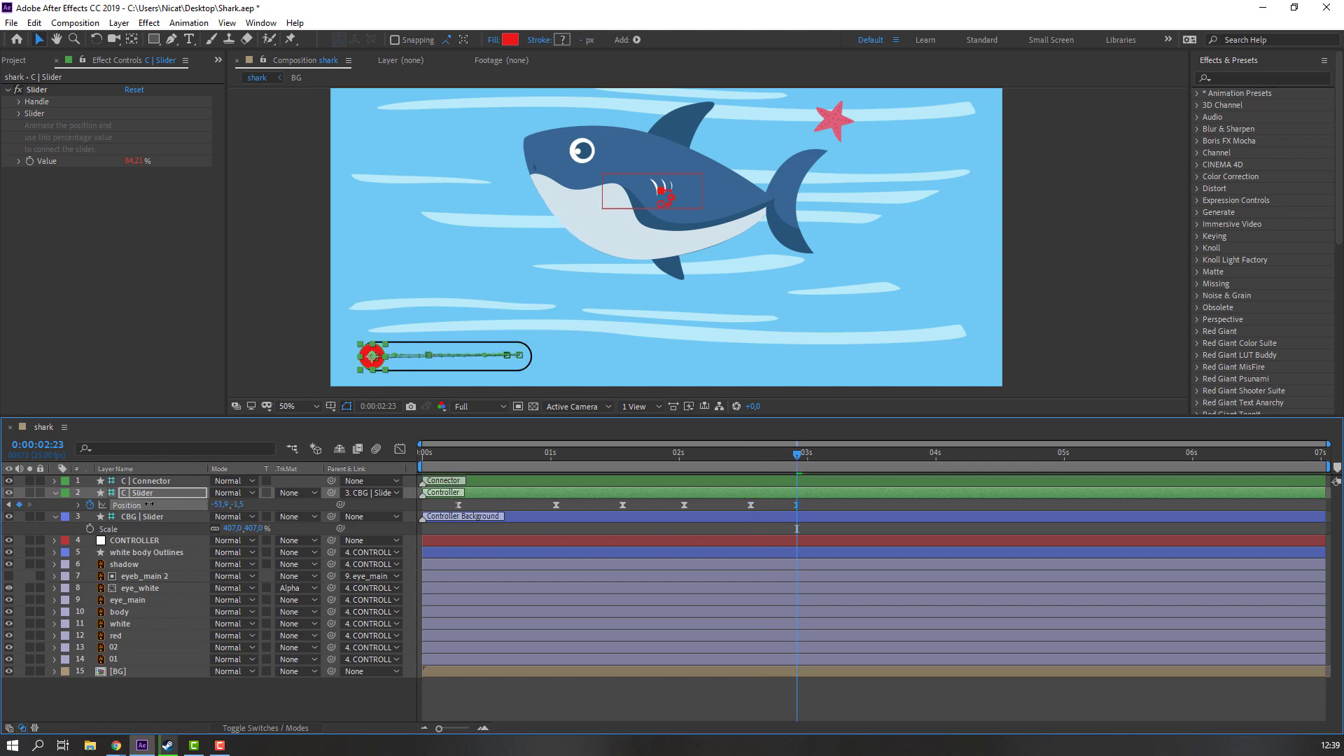
pyautogui.click(834, 703)
pyautogui.press('space')
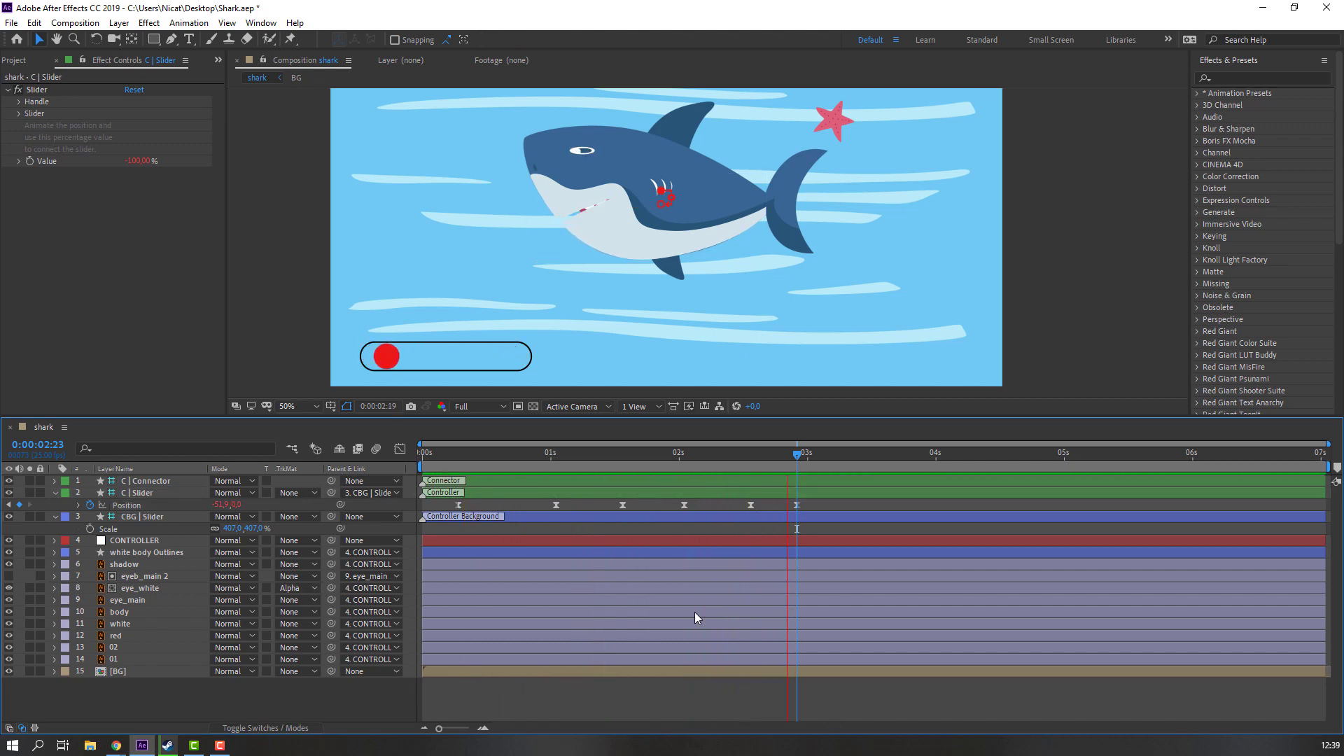
# Step: Keyframe the CONTROLLER null's rotation at 0° on the first frame and at -10° at about 0:00:00:21
pyautogui.moveTo(797, 454); pyautogui.dragTo(292, 459)
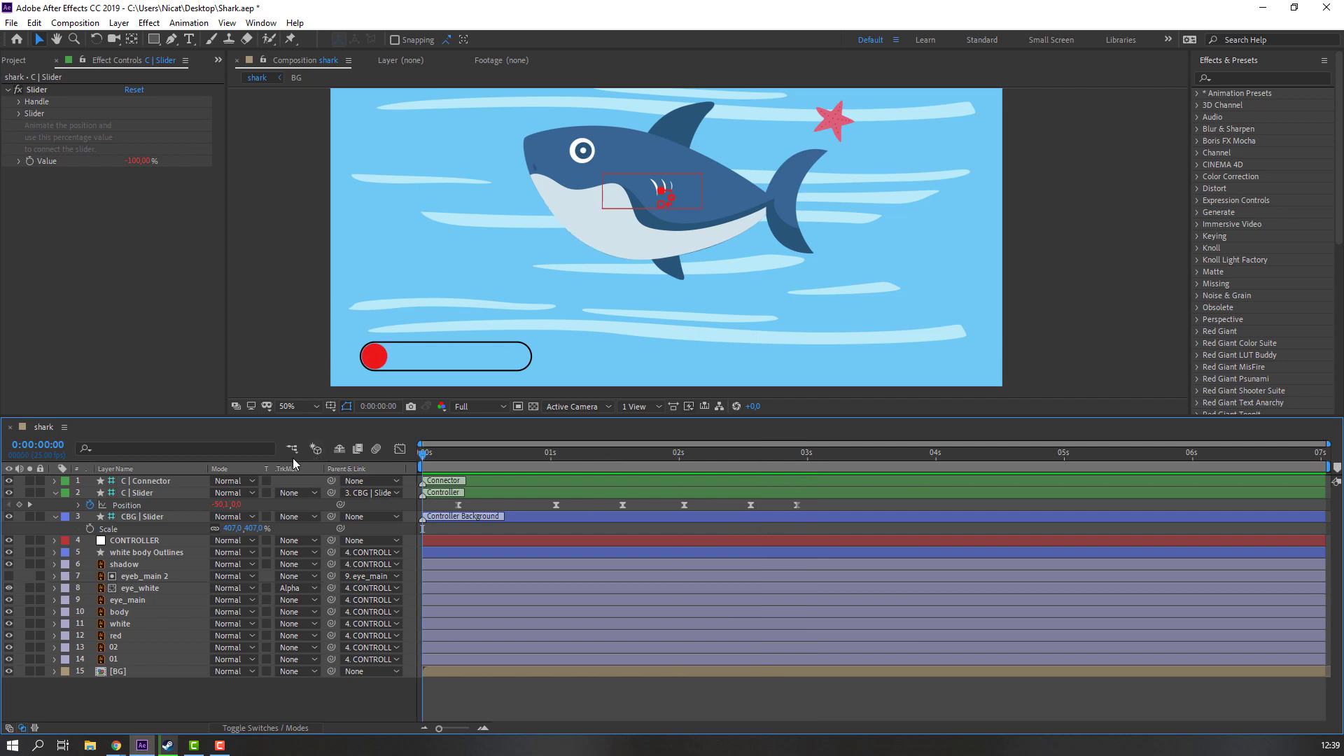
pyautogui.click(215, 576)
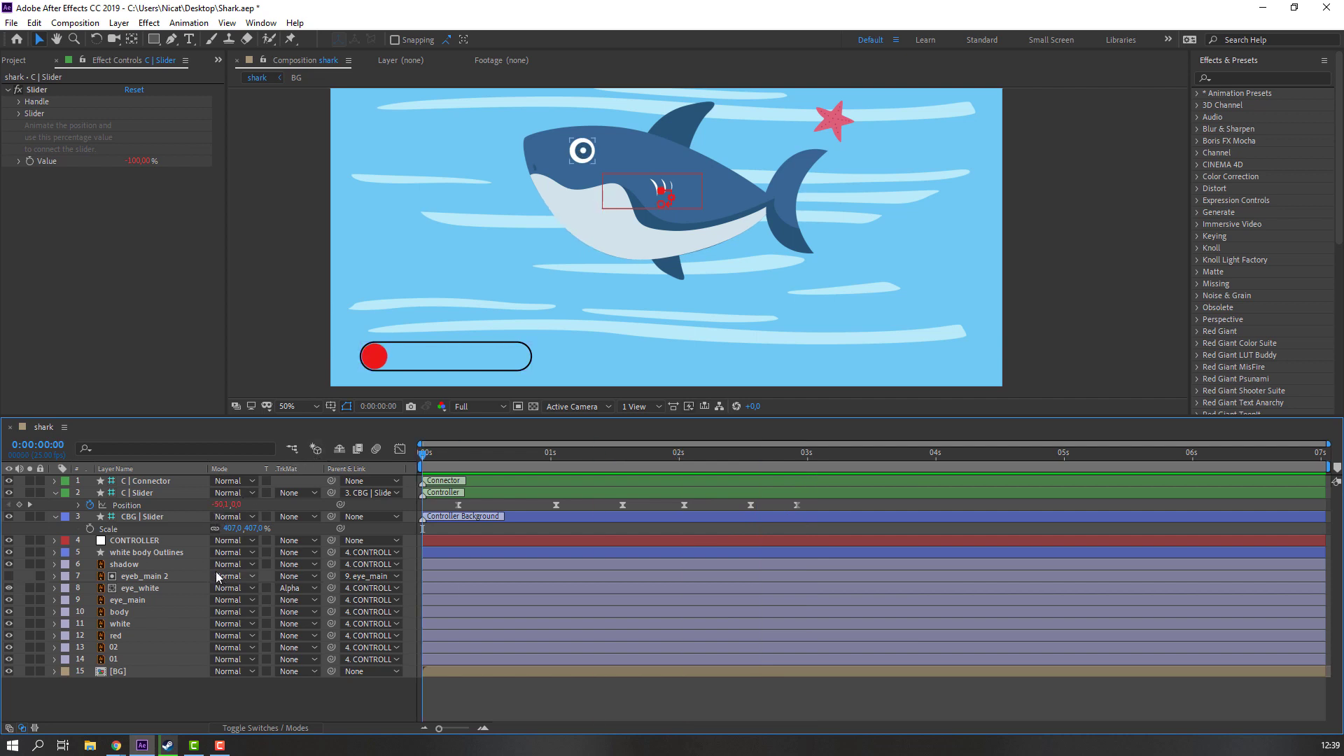
pyautogui.click(139, 542)
pyautogui.press('r')
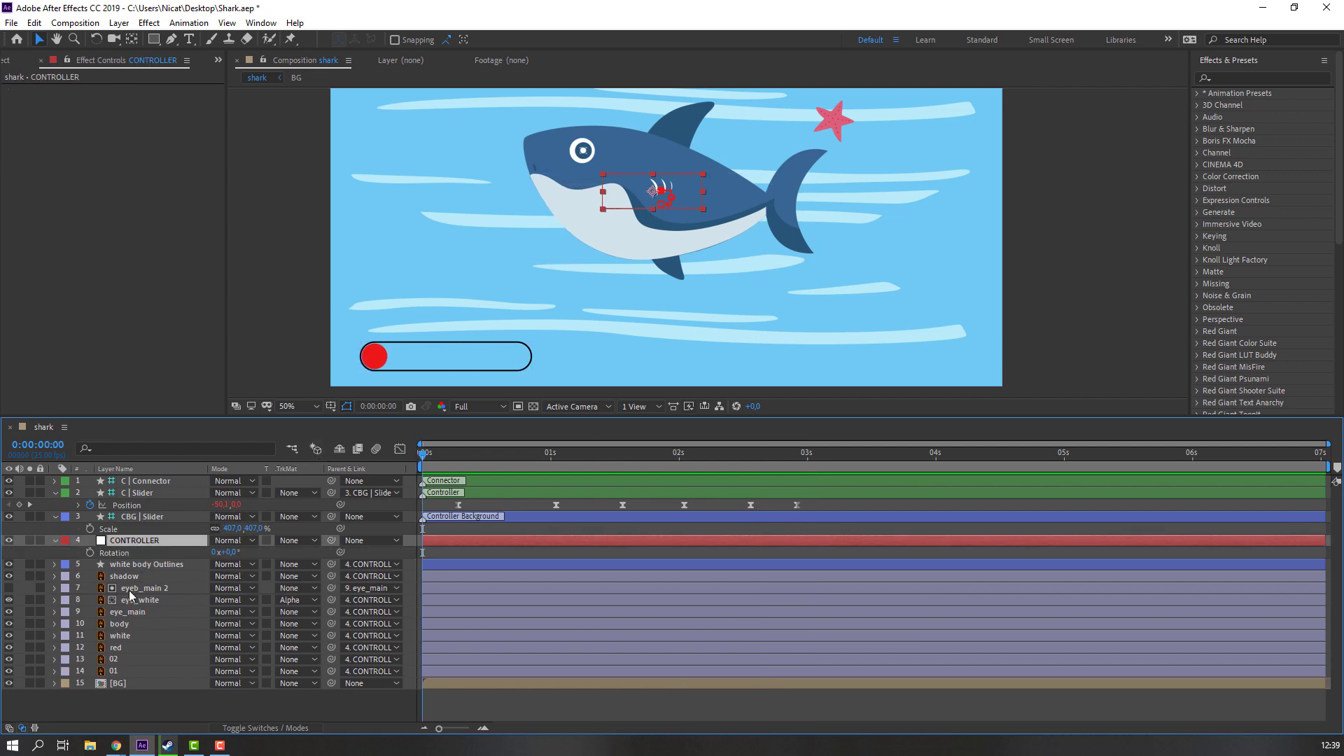
pyautogui.press(',')
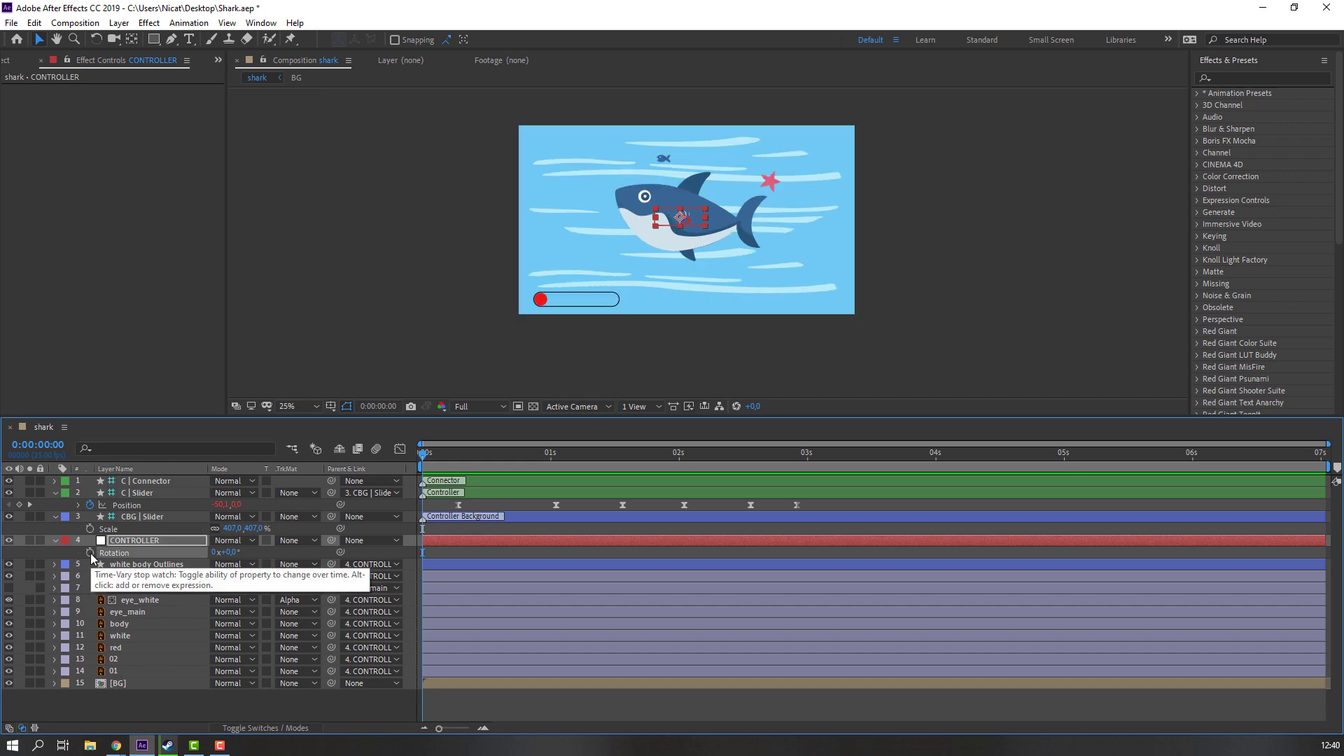
pyautogui.click(90, 552)
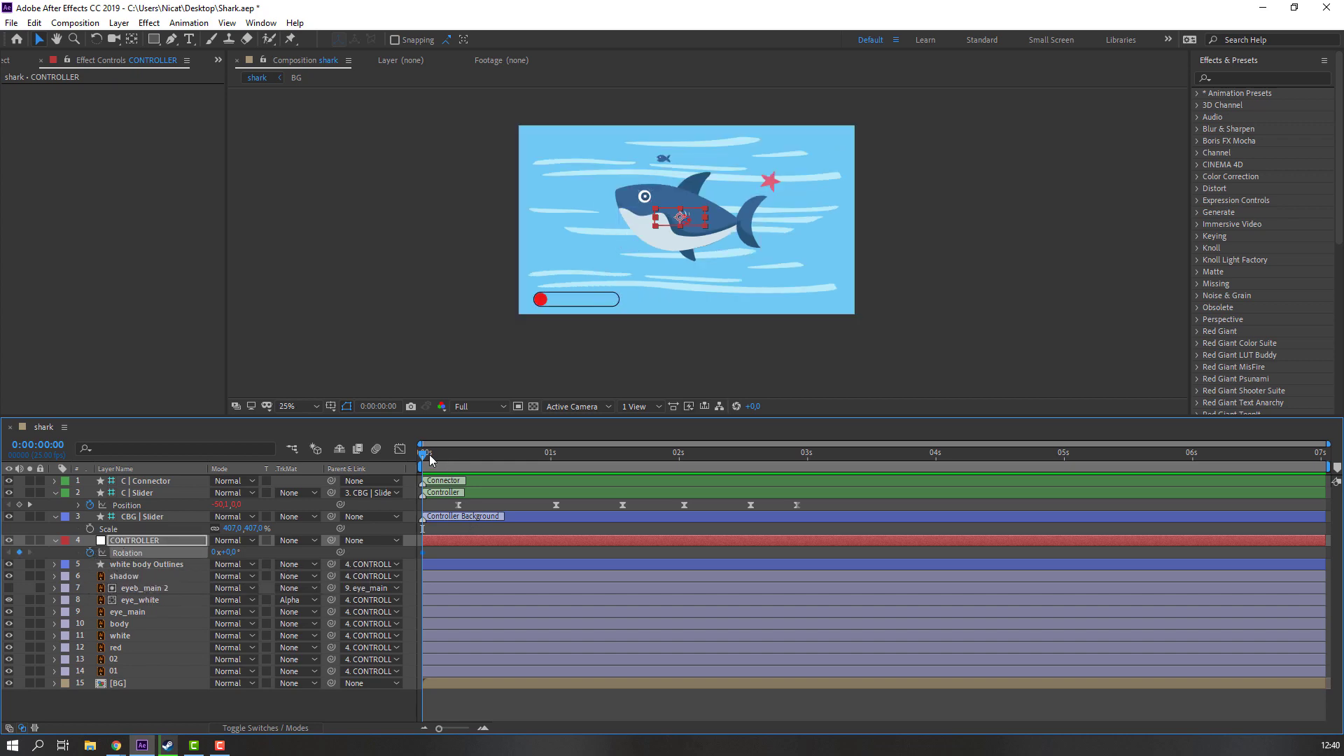
pyautogui.press('space')
pyautogui.moveTo(229, 552); pyautogui.dragTo(223, 552)
pyautogui.moveTo(462, 456); pyautogui.dragTo(420, 456)
pyautogui.press('space')
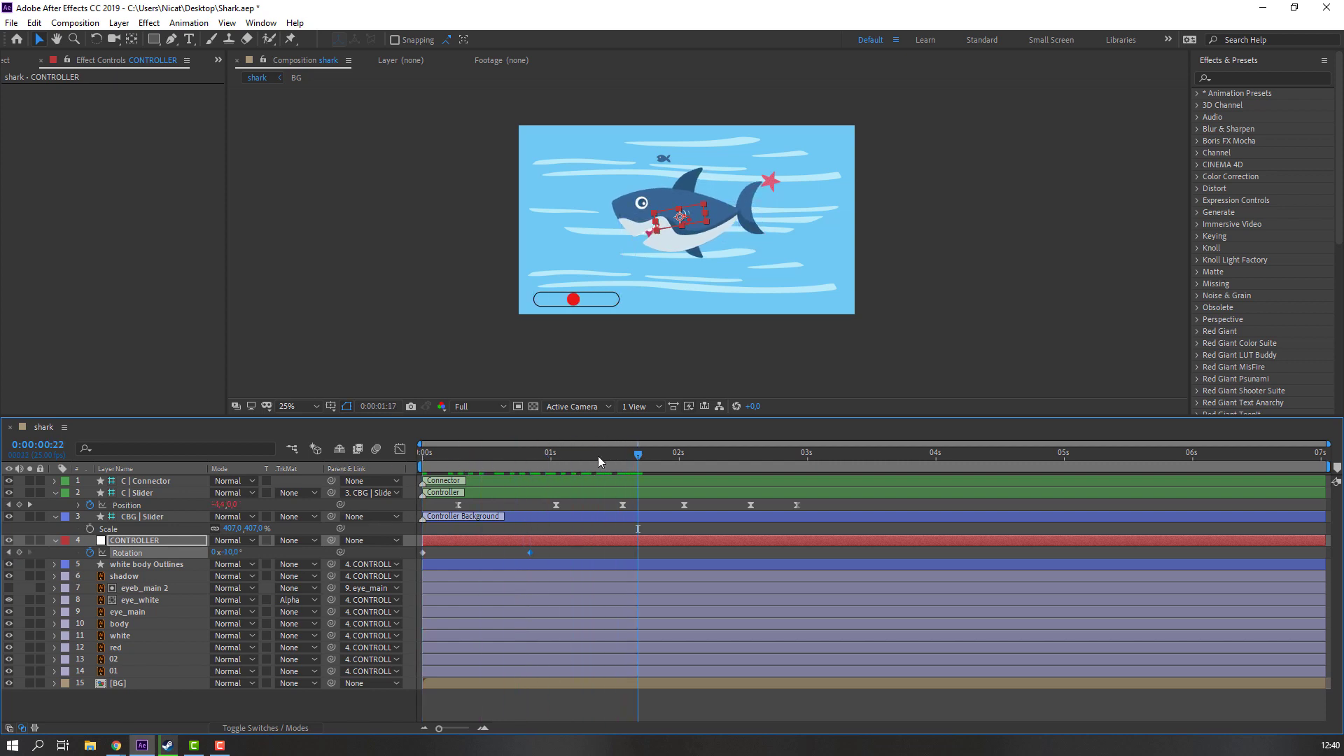
# Step: Add CONTROLLER rotation keyframes at about 0:00:01:12 and 0:00:02:03, holding the tilt and rotating the shark back toward level
pyautogui.press('space')
pyautogui.moveTo(639, 462); pyautogui.dragTo(696, 459)
pyautogui.moveTo(228, 557); pyautogui.dragTo(244, 556)
pyautogui.click(589, 454)
pyautogui.press('space')
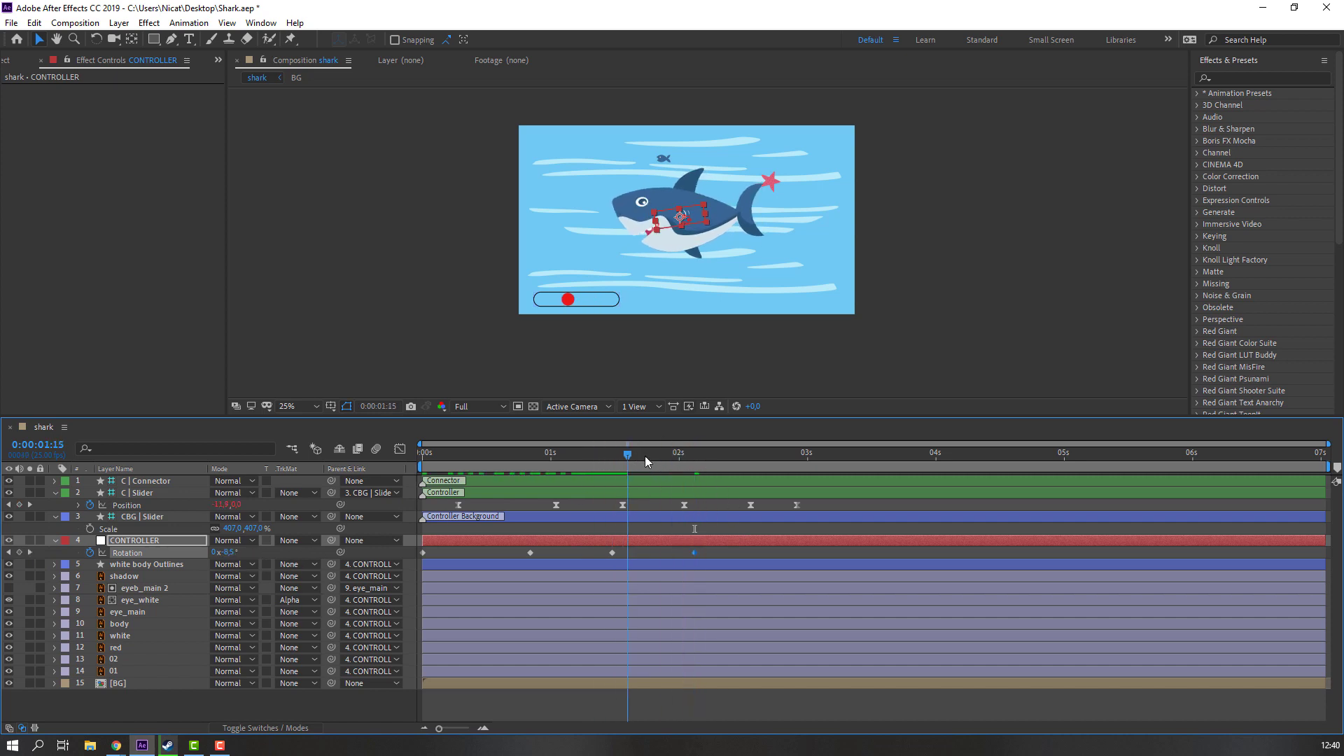
# Step: Apply Easy Ease to all four CONTROLLER rotation keyframes
pyautogui.moveTo(704, 555); pyautogui.dragTo(402, 560)
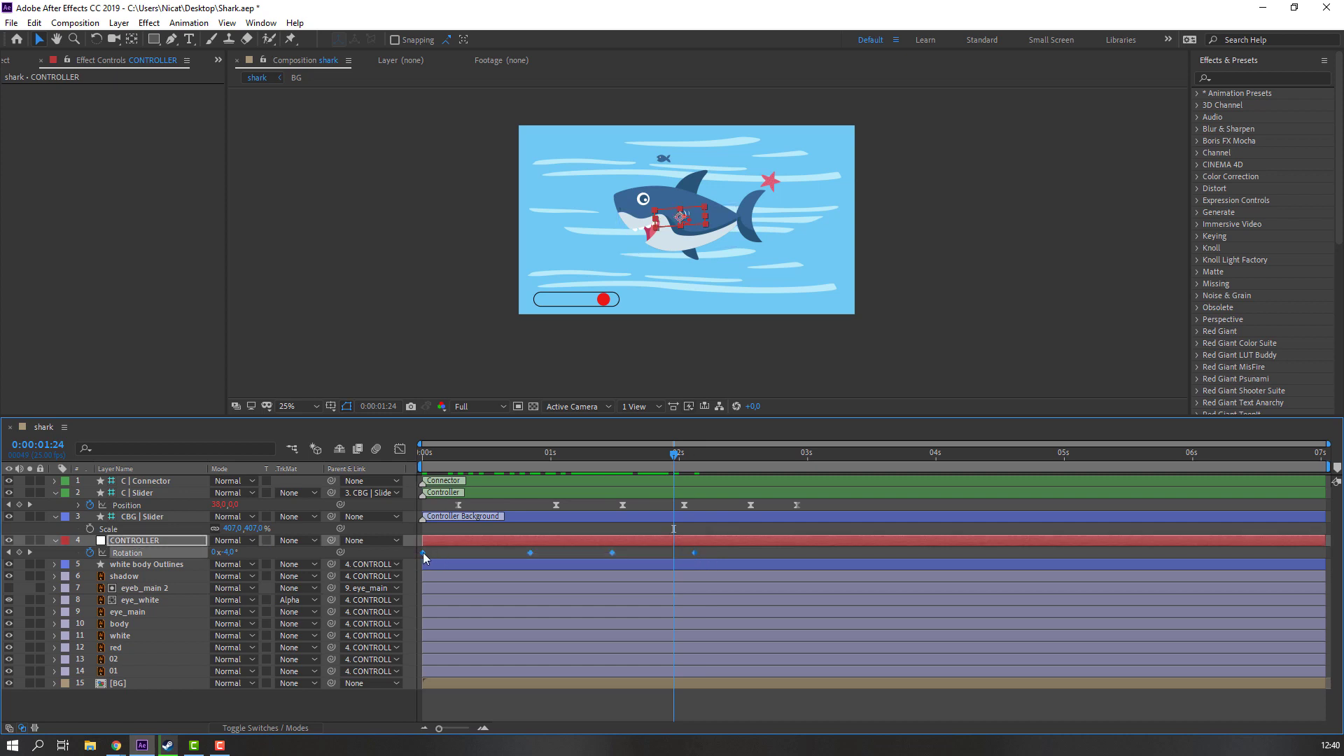
pyautogui.rightClick(423, 552)
pyautogui.moveTo(522, 544)
pyautogui.click(626, 588)
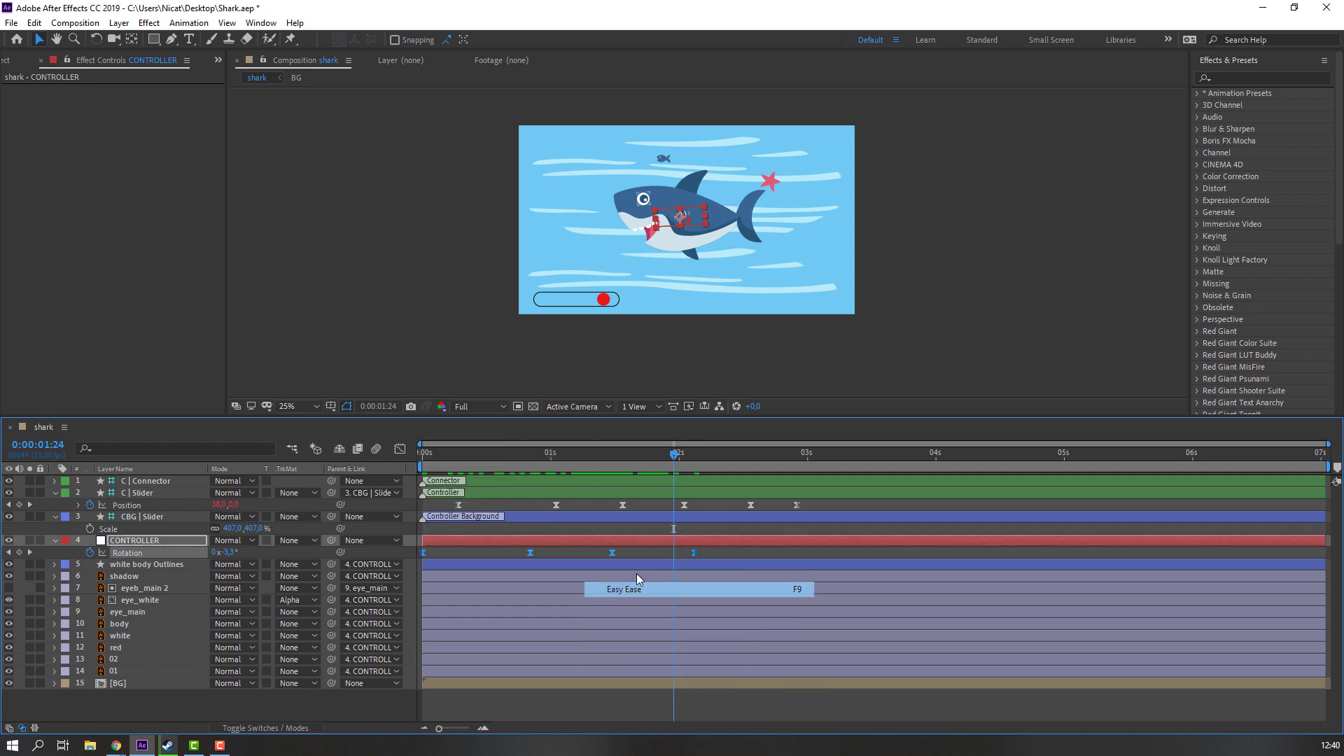
# Step: Reduce the CONTROLLER's rotation to three keyframes ending at about 0:00:01:12, previewing the motion before and after
pyautogui.click(561, 541)
pyautogui.press('space')
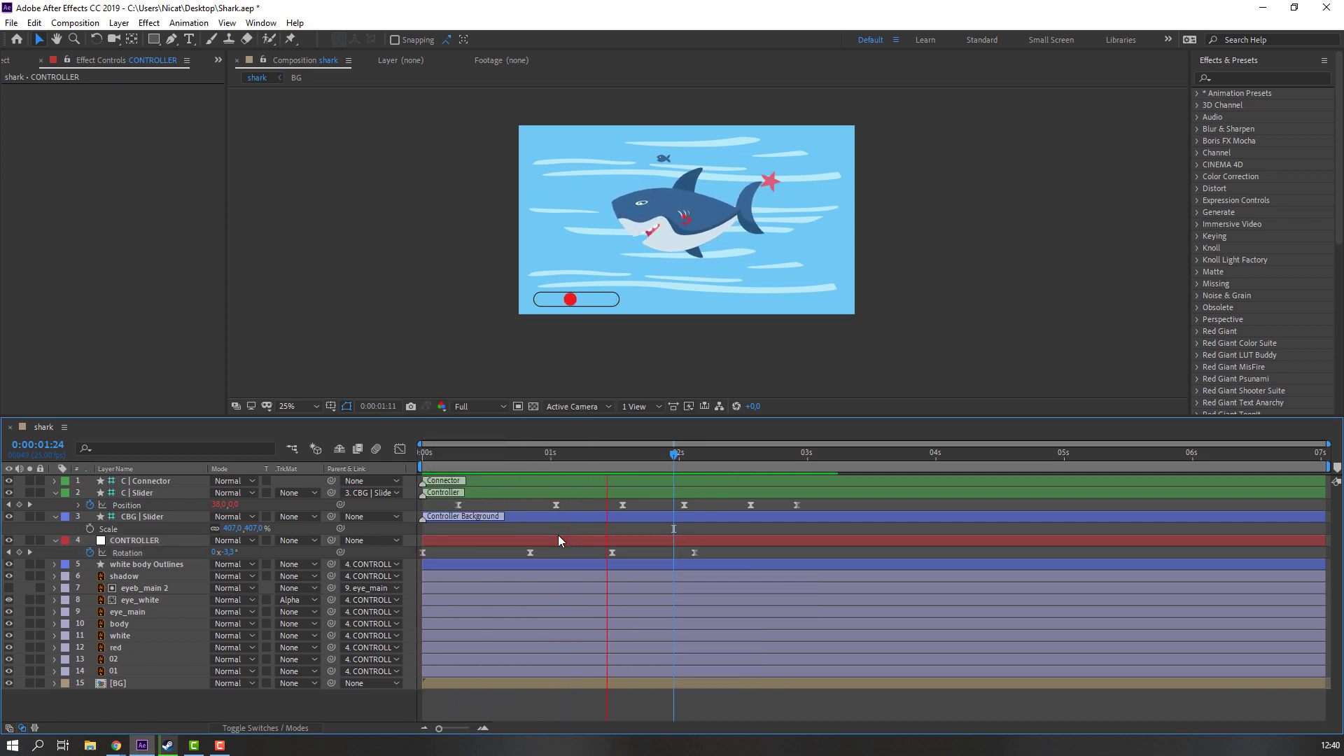
pyautogui.moveTo(711, 551); pyautogui.dragTo(528, 558)
pyautogui.press('space')
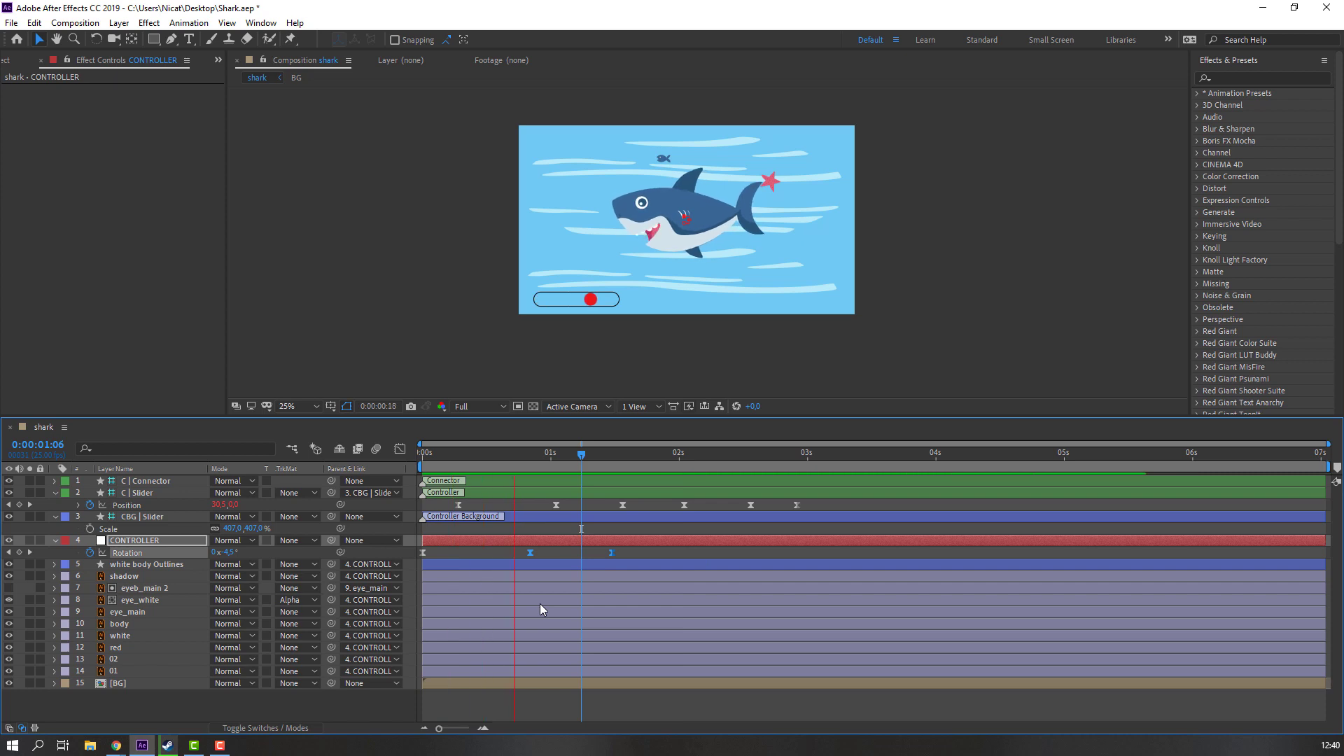
pyautogui.press('space')
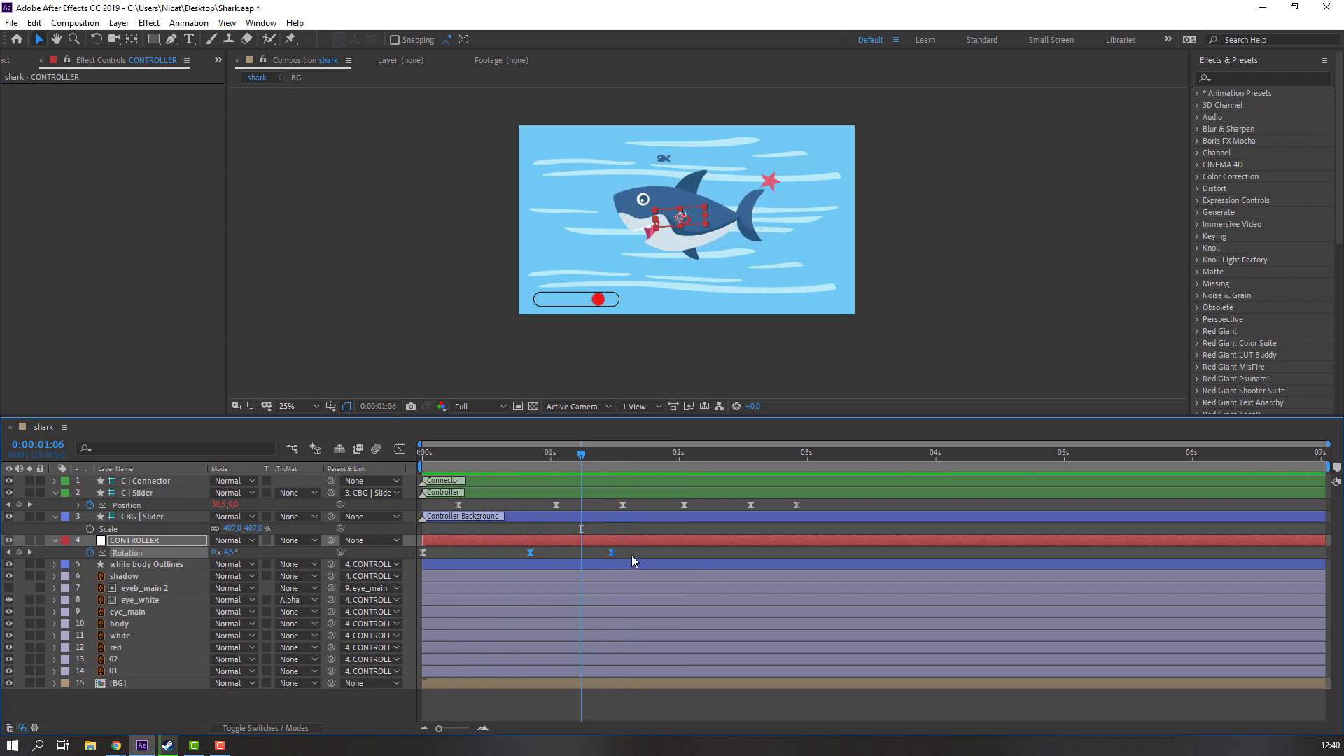
# Step: Copy the CONTROLLER's three rotation keyframes and paste them repeatedly end to end, from 0:00:01:12 through the rest of the timeline
pyautogui.moveTo(631, 555); pyautogui.dragTo(417, 561)
pyautogui.hotkey('ctrl', 'c')
pyautogui.moveTo(602, 453); pyautogui.dragTo(613, 457)
pyautogui.hotkey('ctrl', 'v')
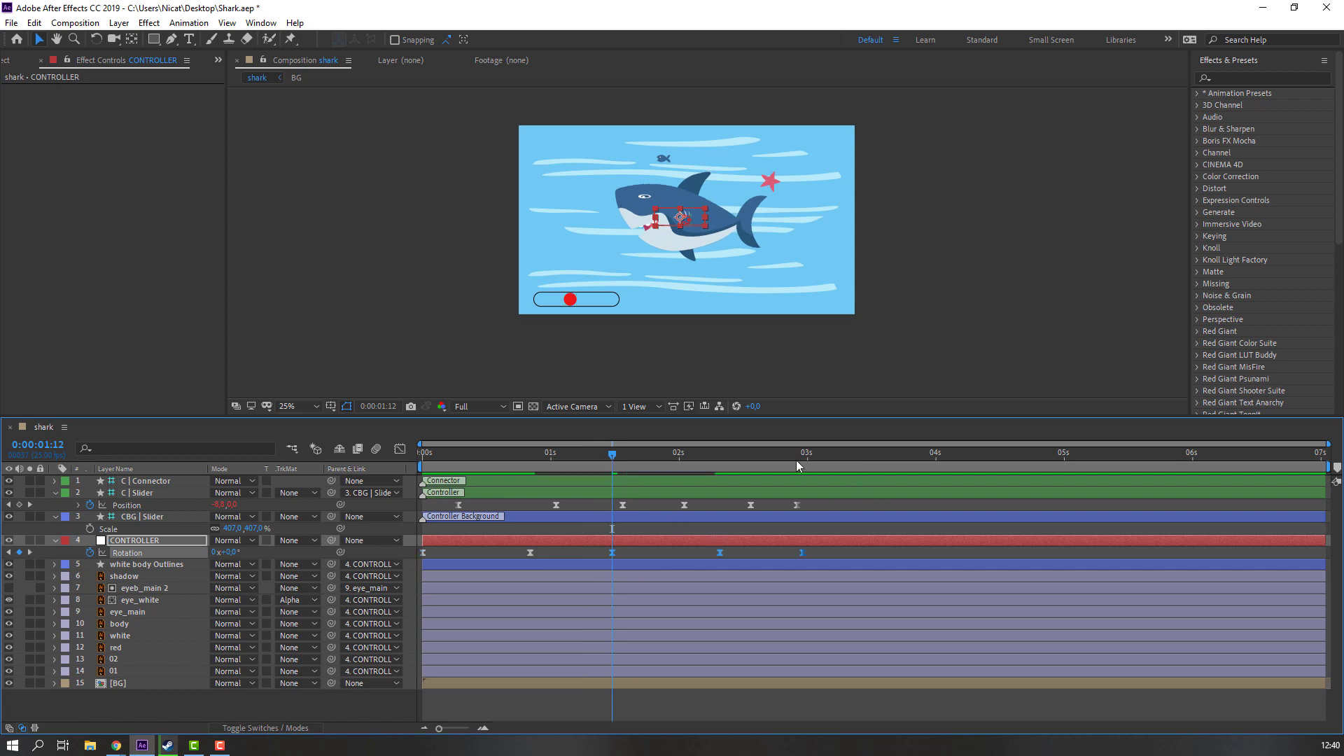
pyautogui.click(802, 461)
pyautogui.hotkey('ctrl', 'v')
pyautogui.moveTo(804, 461); pyautogui.dragTo(990, 459)
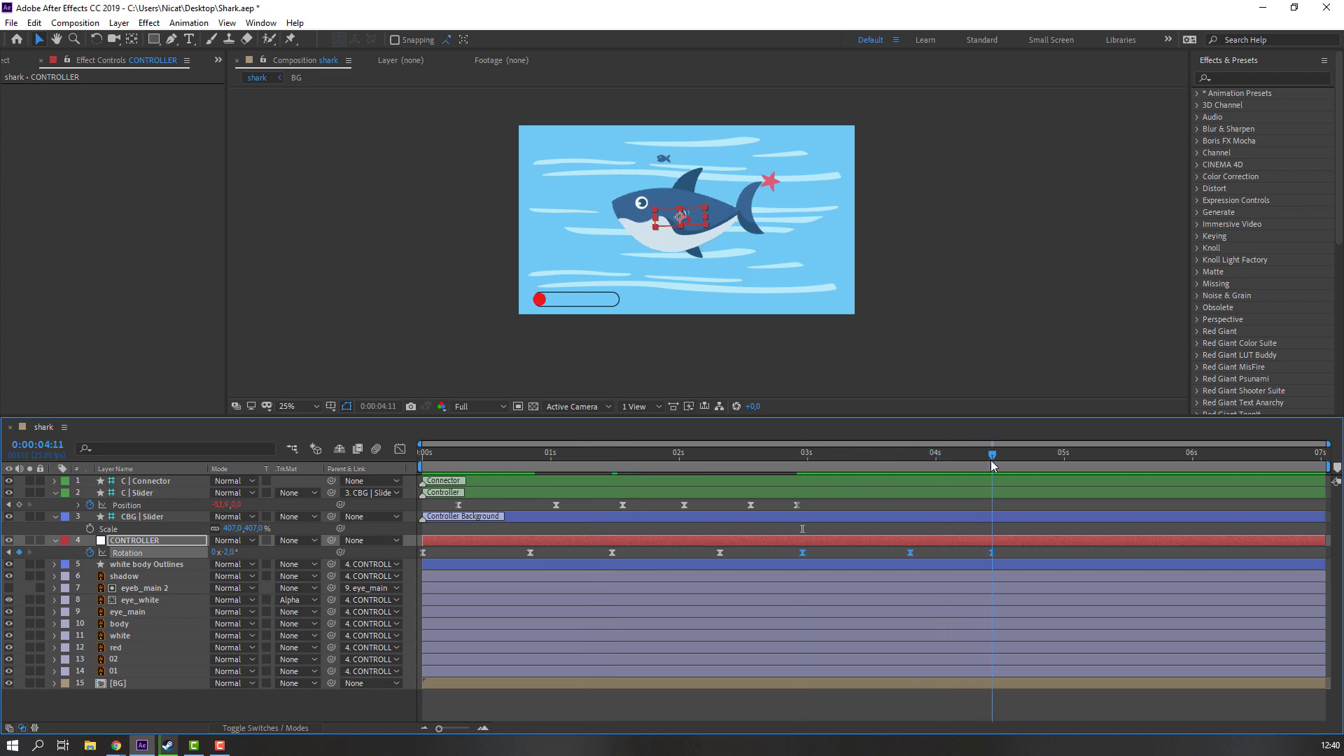
pyautogui.hotkey('ctrl', 'v')
pyautogui.moveTo(1177, 459); pyautogui.dragTo(1182, 460)
pyautogui.hotkey('ctrl', 'v')
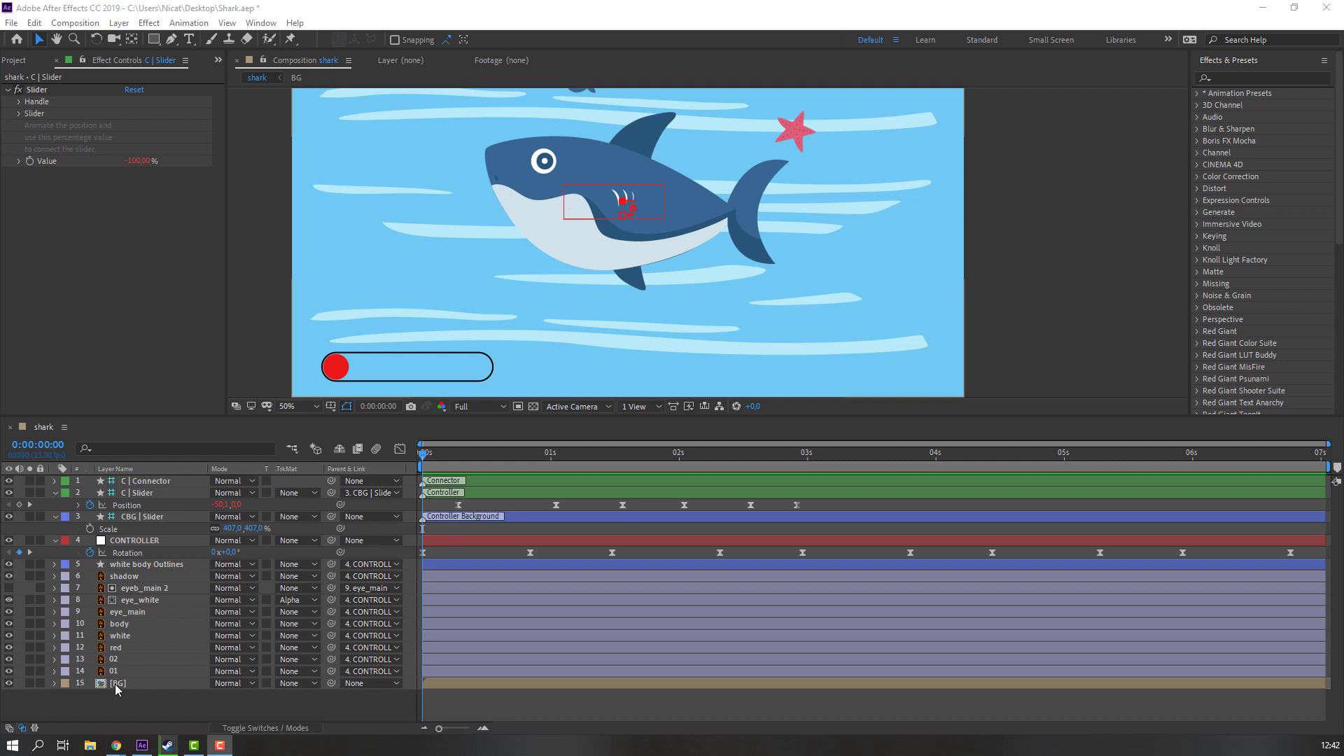
# Step: Open the BG precomposition and hide its mini fish and star layers
pyautogui.click(116, 686)
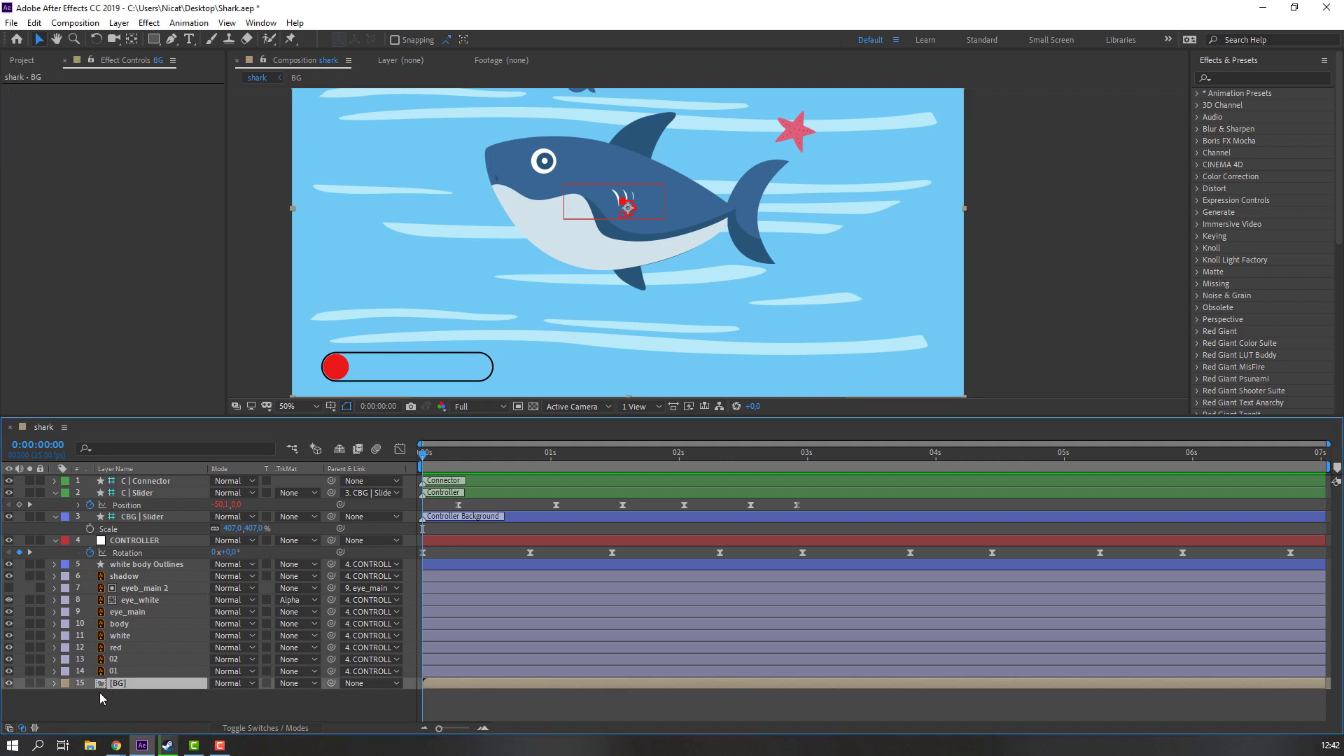
pyautogui.doubleClick(117, 686)
pyautogui.scroll(-2, 691, 208)
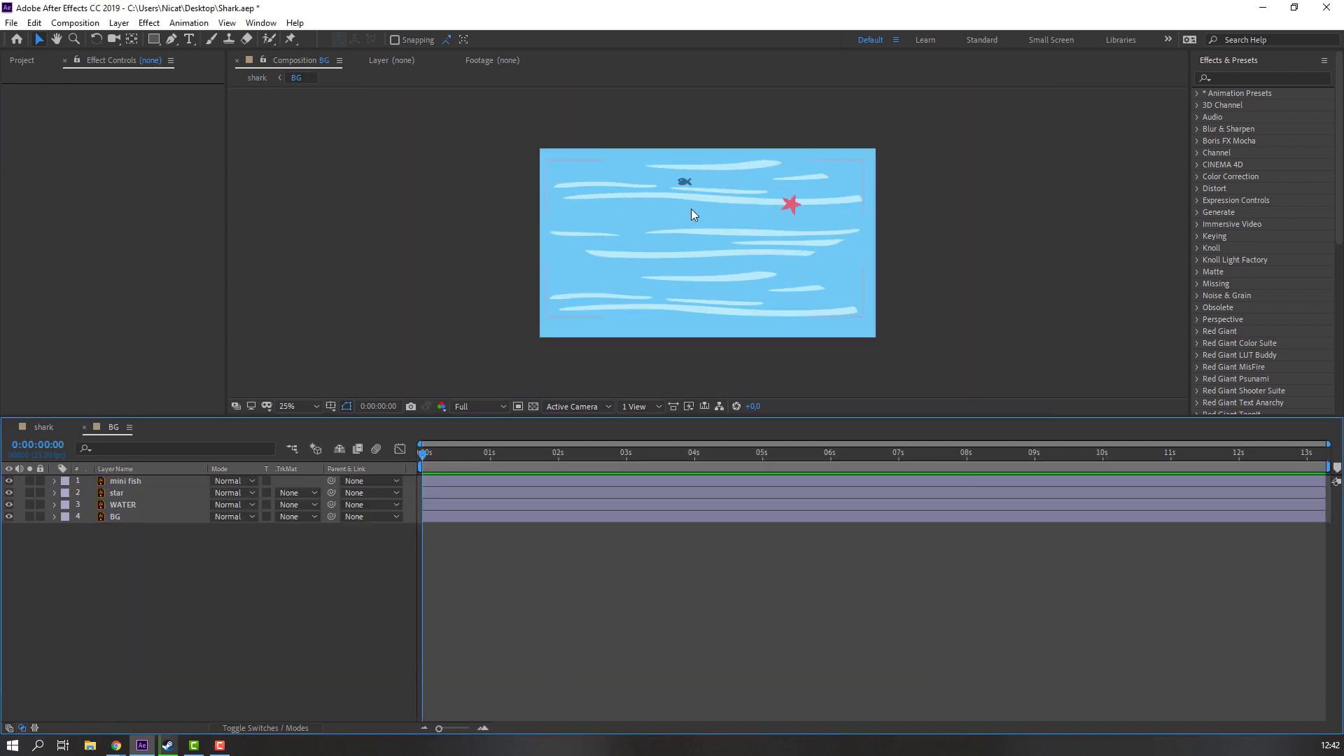
pyautogui.click(130, 482)
pyautogui.keyDown('shift'); pyautogui.click(116, 493); pyautogui.keyUp('shift')
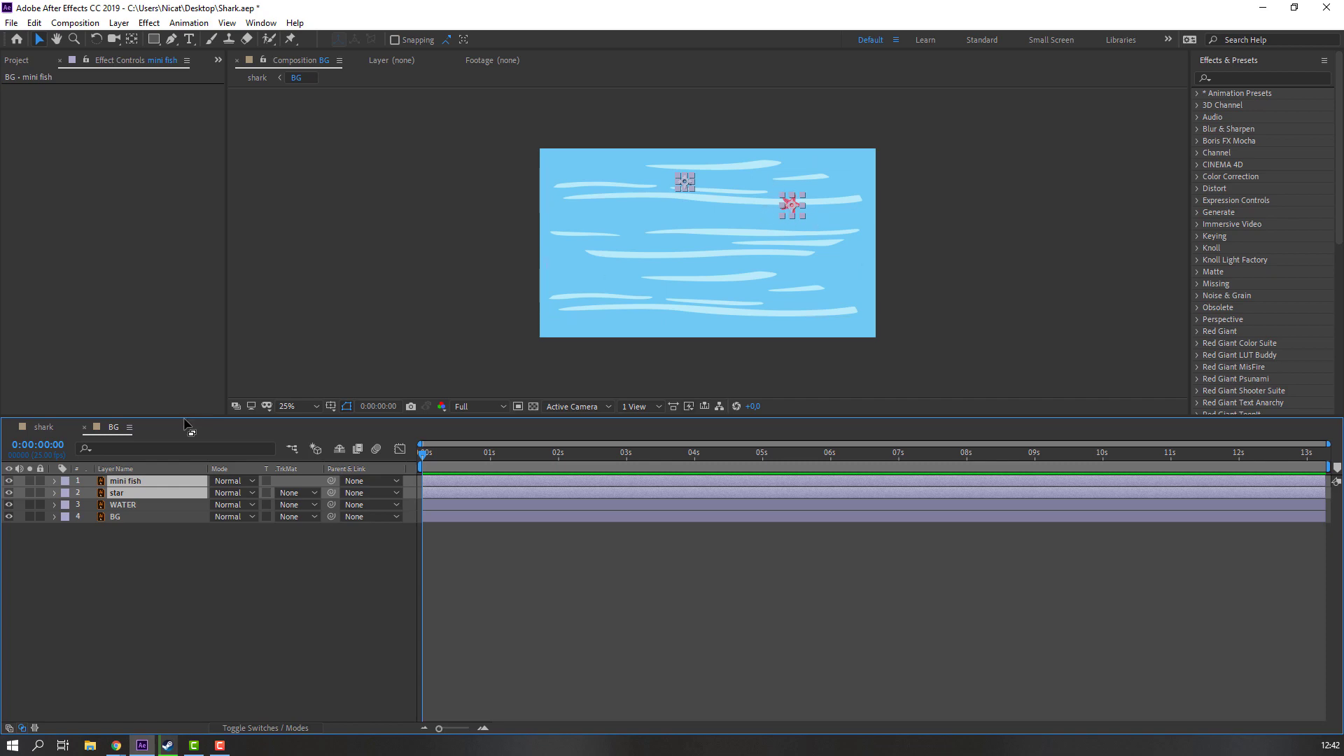
pyautogui.moveTo(8, 480); pyautogui.dragTo(9, 493)
pyautogui.click(93, 560)
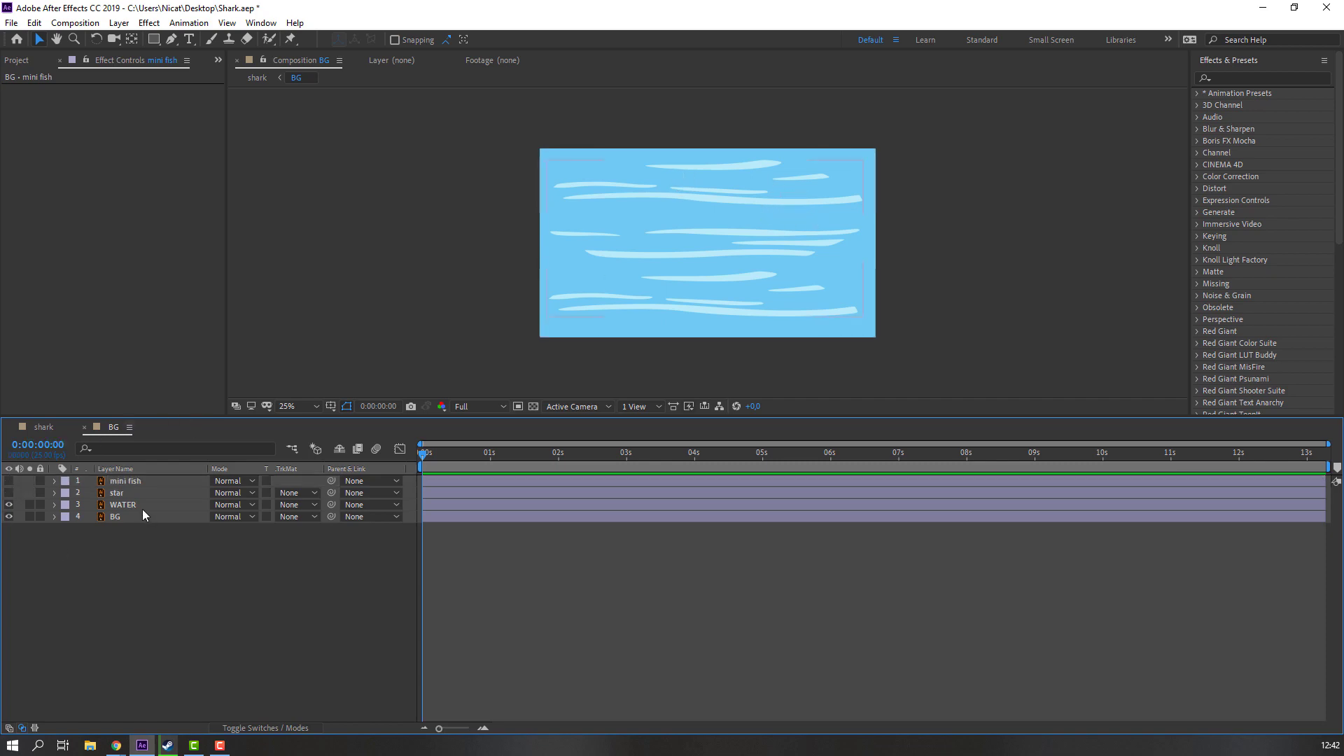
# Step: Find the Wave Warp effect and apply it to the WATER layer
pyautogui.click(122, 505)
pyautogui.scroll(2, 774, 234)
pyautogui.click(1253, 75)
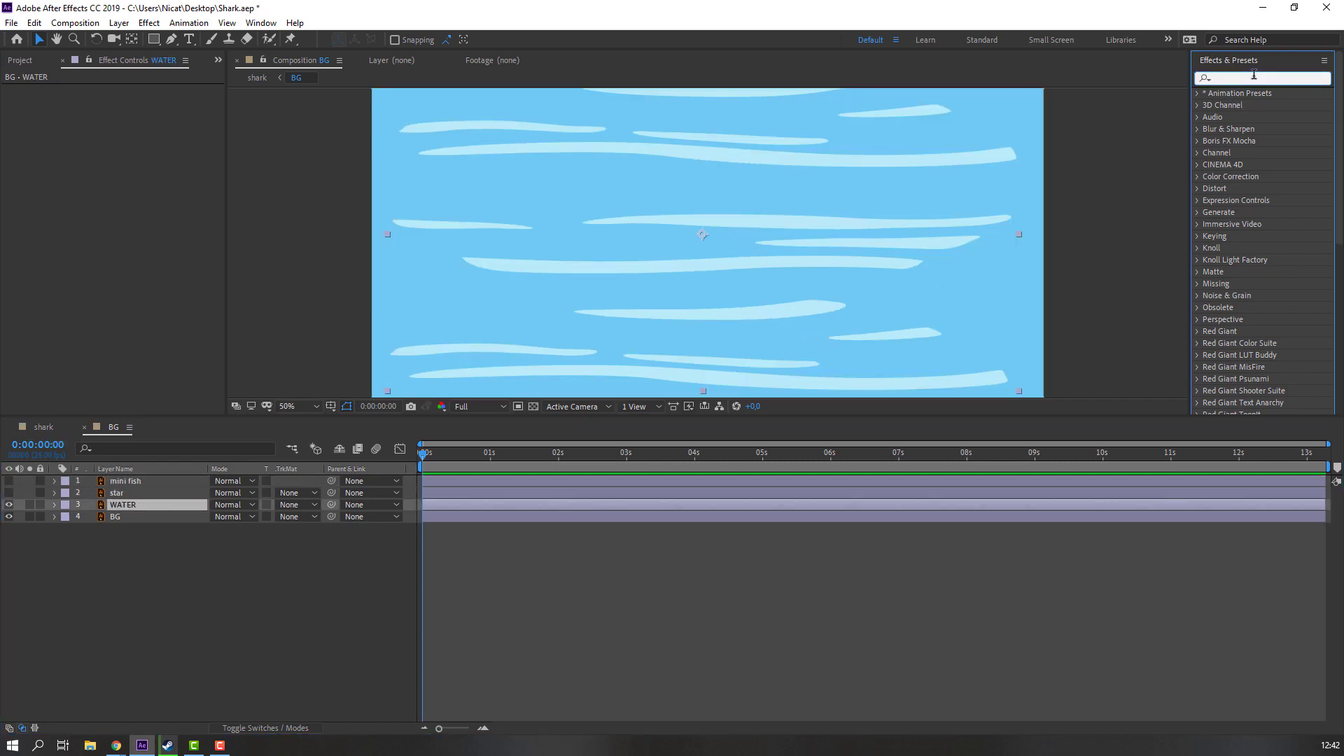
pyautogui.write('wa')
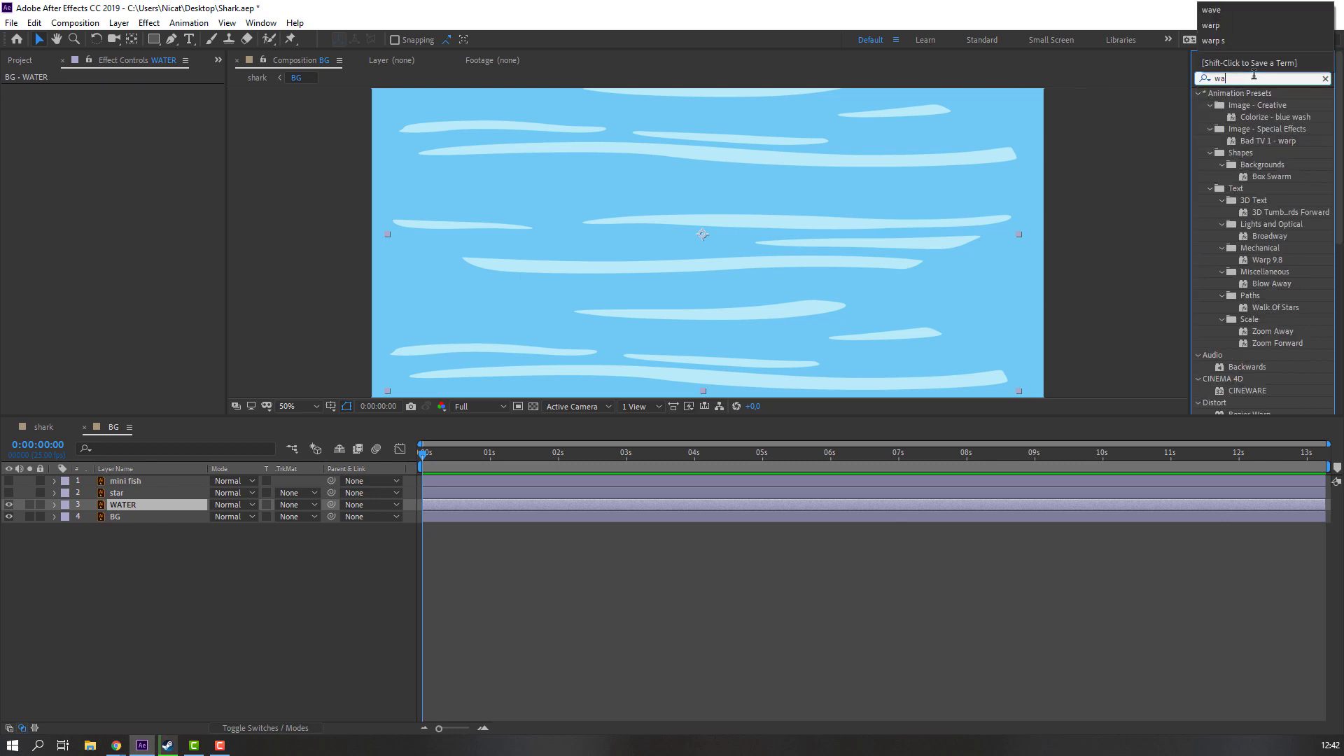
pyautogui.write('ve')
pyautogui.moveTo(1246, 112)
pyautogui.mouseDown()
pyautogui.moveTo(567, 414)
pyautogui.moveTo(131, 503)
pyautogui.mouseUp()
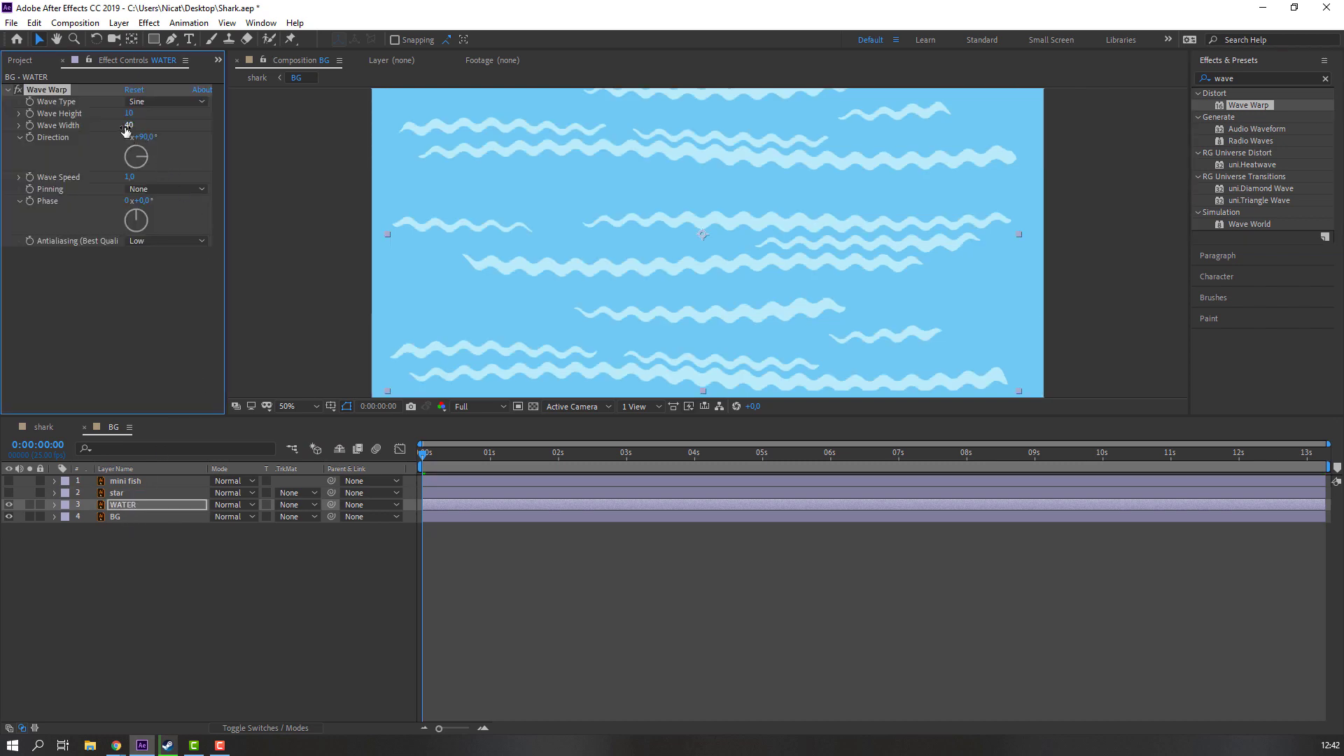
# Step: Set the WATER layer's Wave Warp width to 165 and preview the water motion
pyautogui.moveTo(126, 131); pyautogui.dragTo(968, 193)
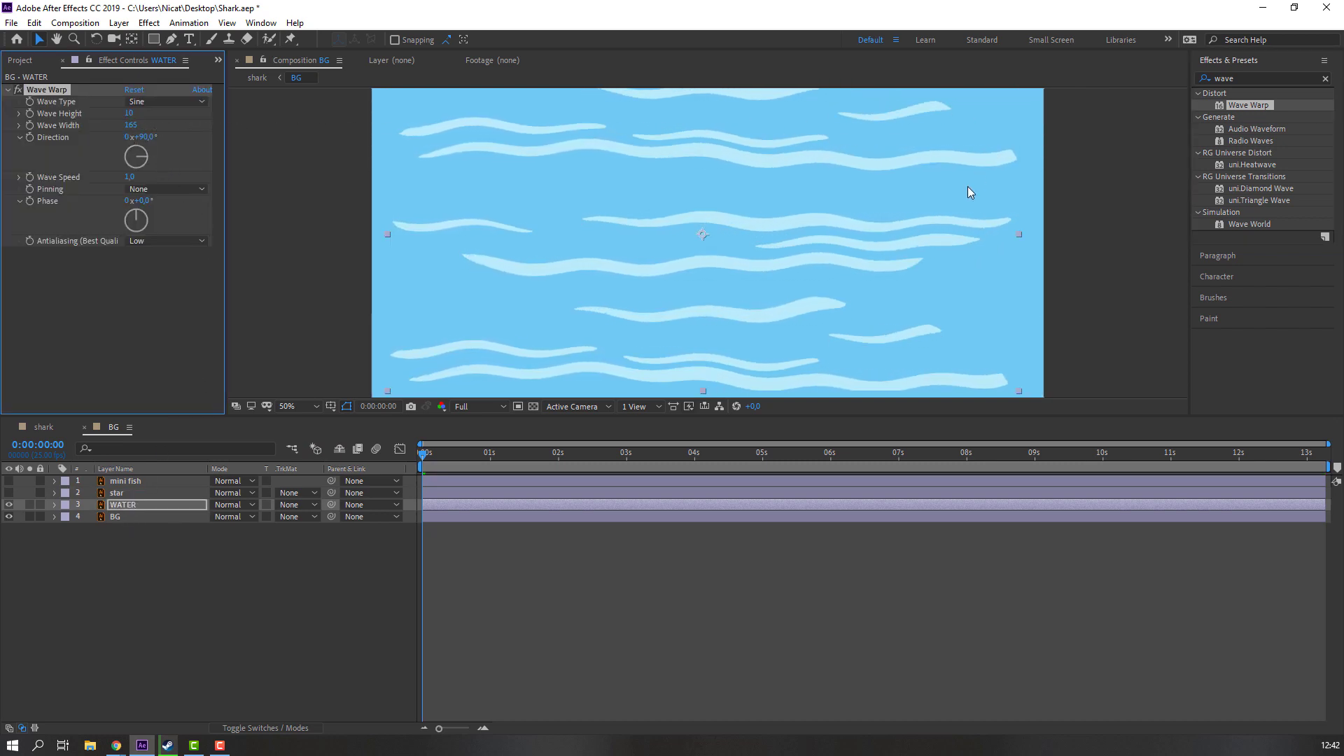
pyautogui.press('space')
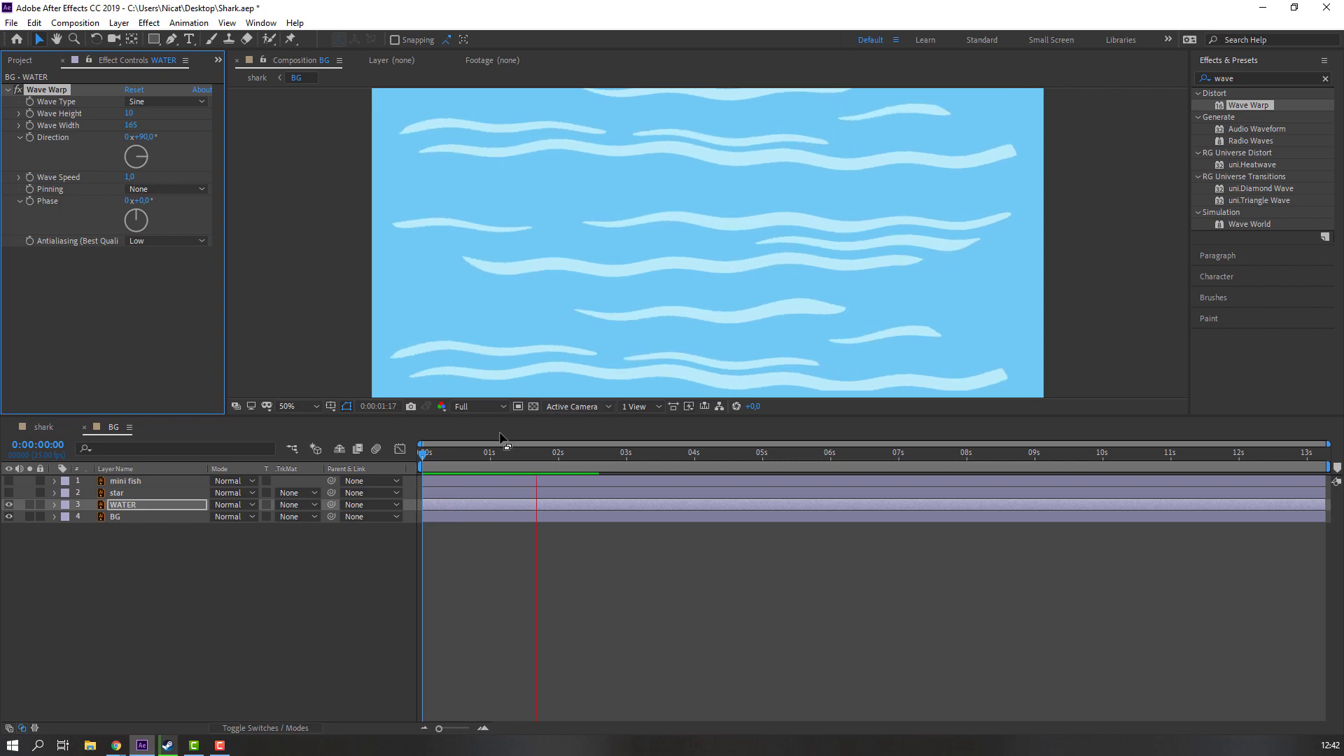
pyautogui.press('space')
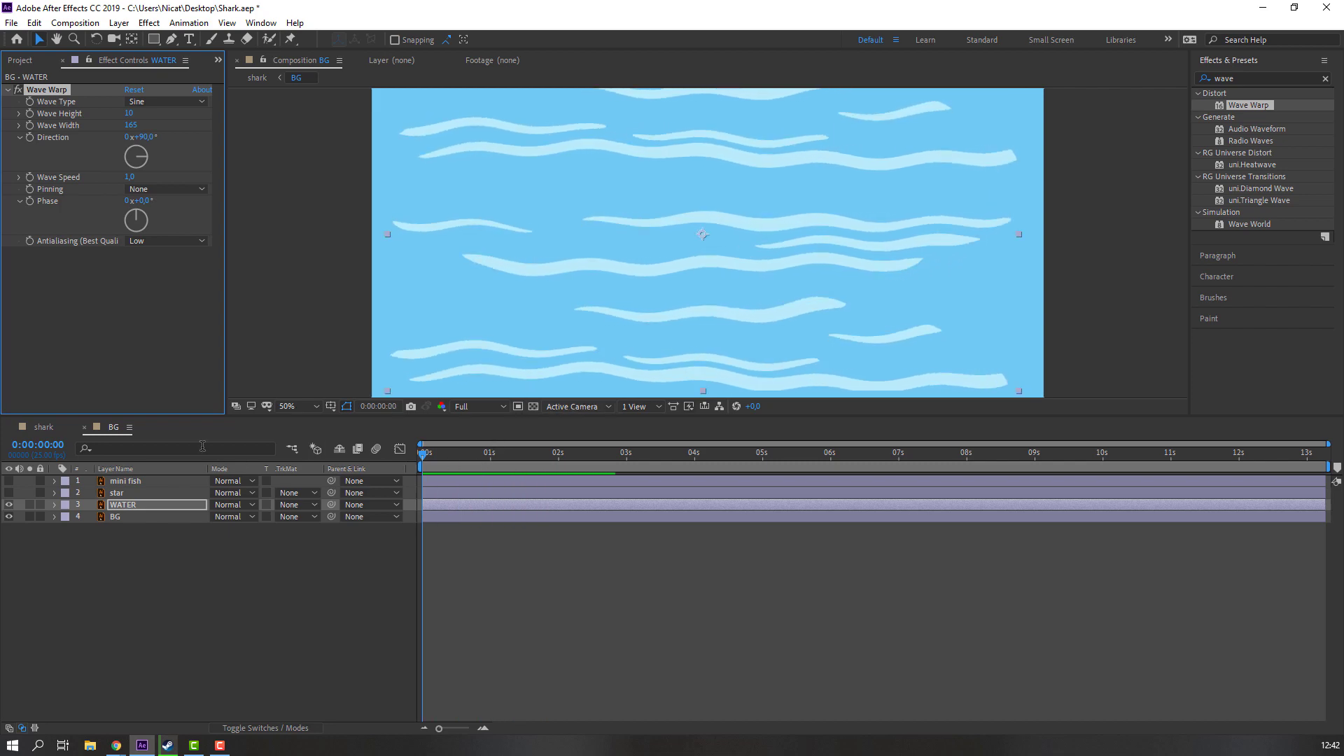
# Step: Return to the shark composition, duplicate the BG layer and set the copy's Position to -893, 540
pyautogui.click(84, 428)
pyautogui.moveTo(427, 451)
pyautogui.mouseDown()
pyautogui.moveTo(498, 452)
pyautogui.moveTo(423, 454)
pyautogui.mouseUp()
pyautogui.hotkey('ctrl', 'd')
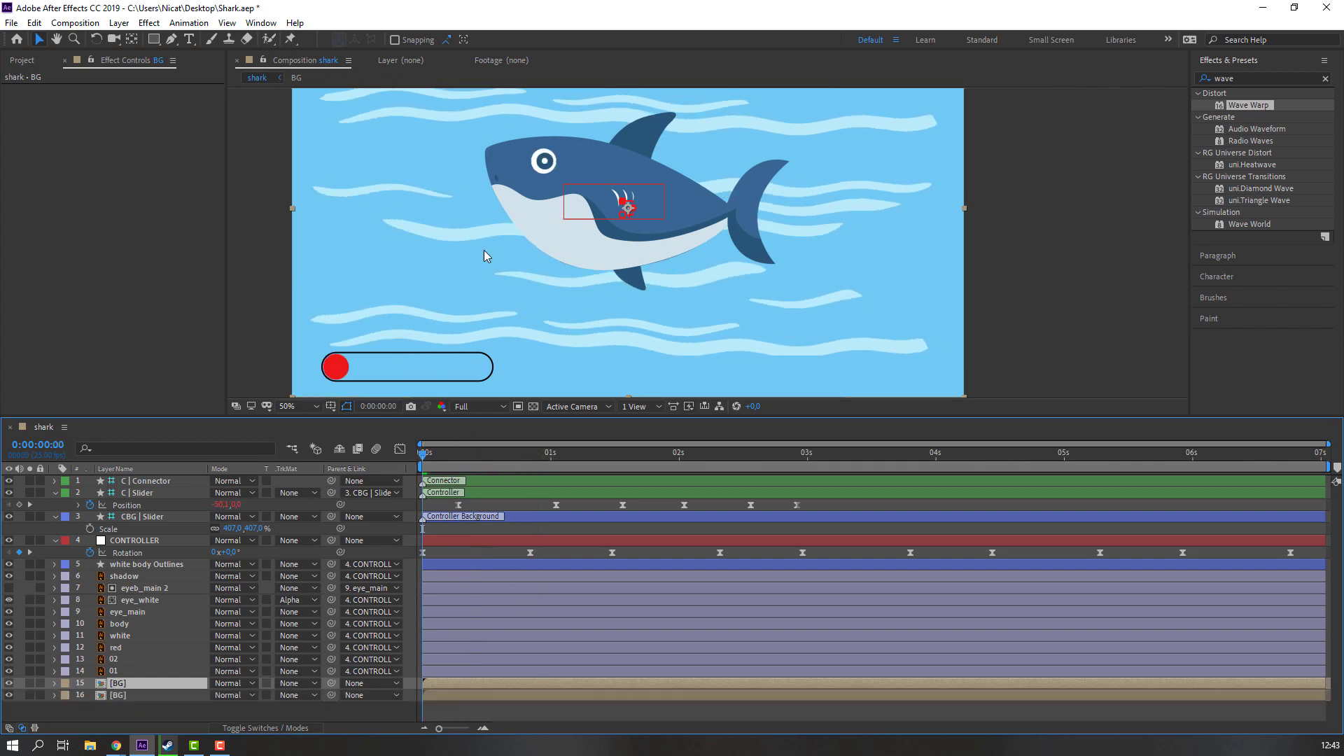
pyautogui.press(',')
pyautogui.press('p')
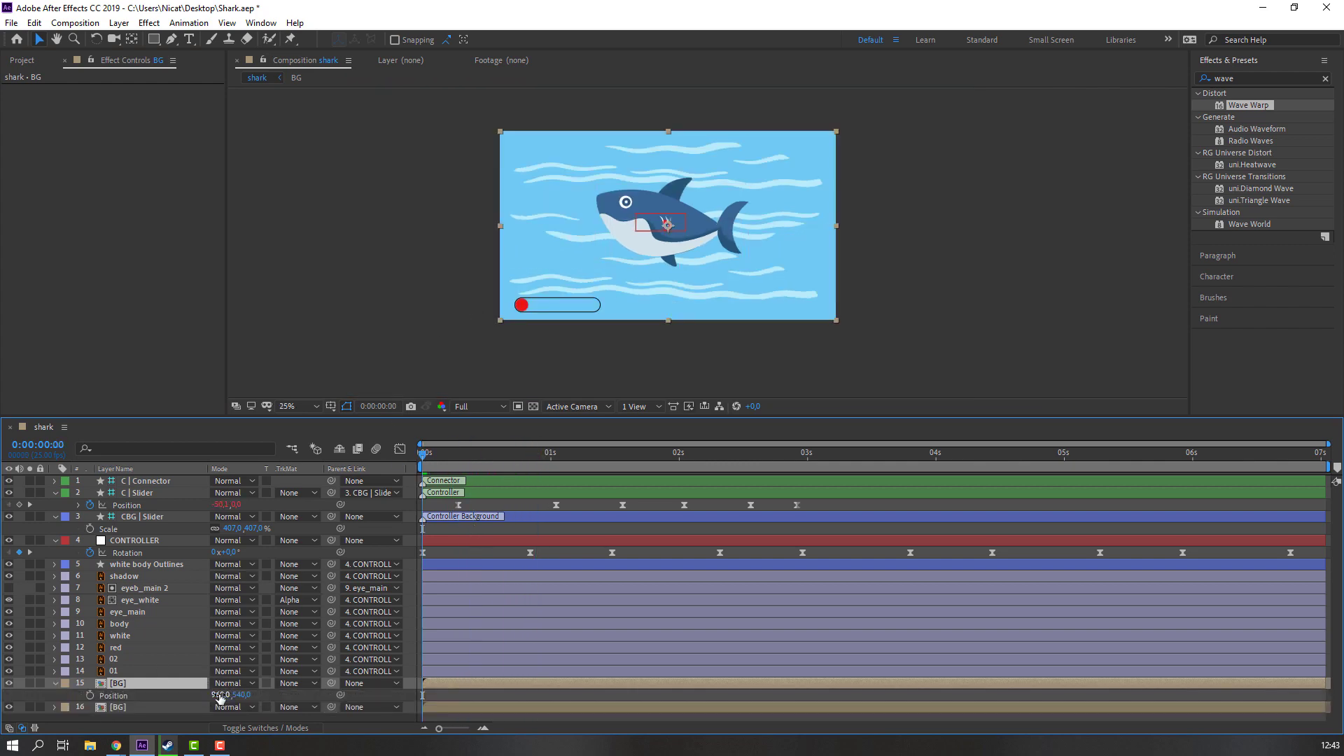
pyautogui.moveTo(219, 696); pyautogui.dragTo(76, 695)
# Step: Duplicate the offset BG layer and shift the new copy left until it adjoins the first copy's left edge
pyautogui.click(123, 682)
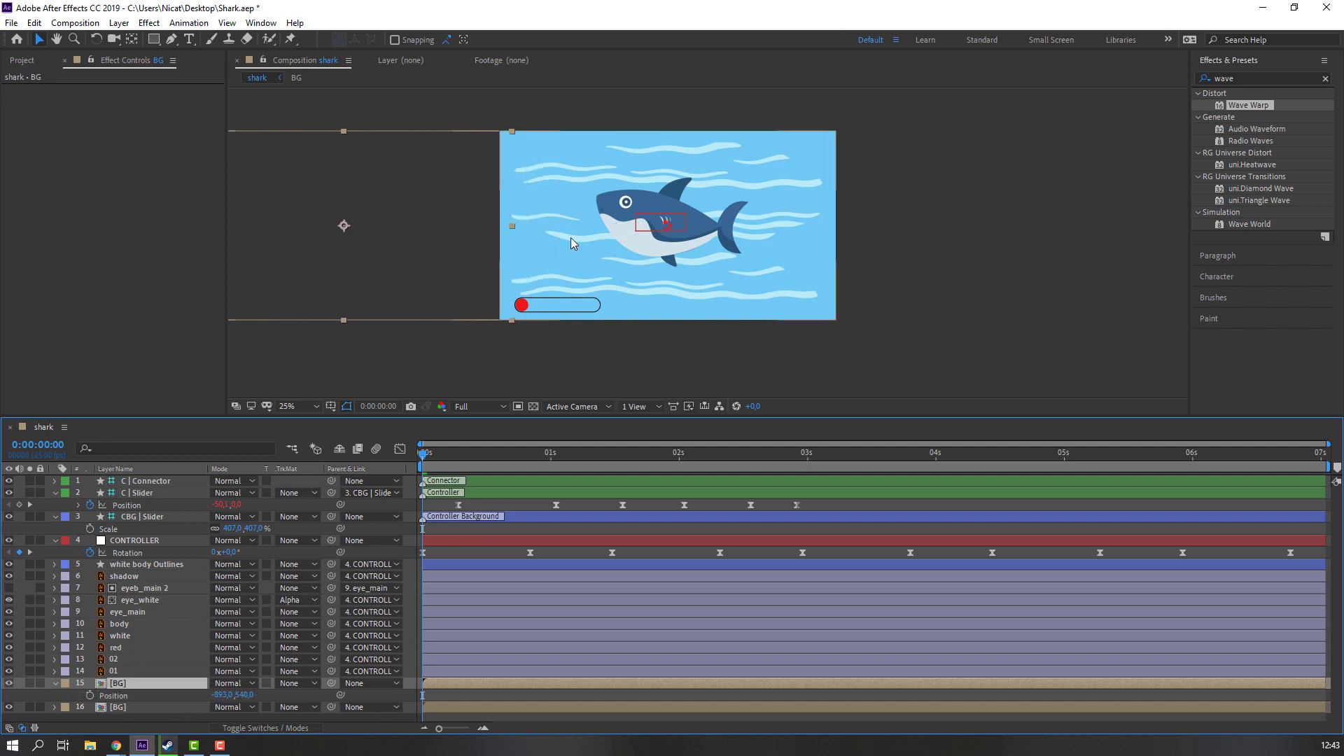
pyautogui.press(',')
pyautogui.hotkey('ctrl', 'd')
pyautogui.hotkey('shift', 'Left')
pyautogui.hotkey('shift', 'Left')
pyautogui.hotkey('shift', 'Left')
pyautogui.hotkey('shift', 'Left')
pyautogui.hotkey('shift', 'Left')
pyautogui.hotkey('shift', 'Left')
pyautogui.hotkey('shift', 'Left')
pyautogui.hotkey('shift', 'Left')
pyautogui.hotkey('shift', 'Left')
pyautogui.hotkey('shift', 'Left')
pyautogui.hotkey('shift', 'Left')
pyautogui.hotkey('shift', 'Left')
pyautogui.hotkey('shift', 'Left')
pyautogui.hotkey('shift', 'Left')
pyautogui.hotkey('shift', 'Left')
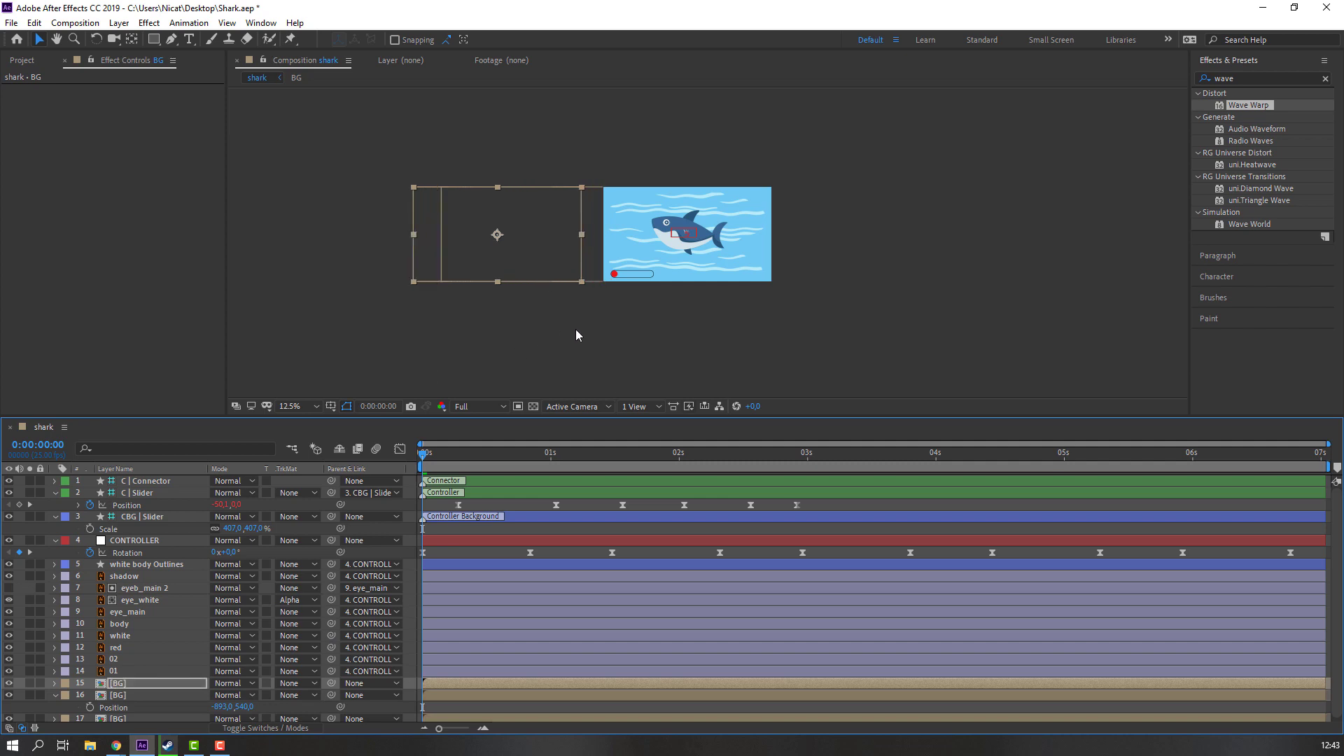
pyautogui.hotkey('shift', 'Left')
pyautogui.hotkey('shift', 'Left')
pyautogui.hotkey('shift', 'Left')
pyautogui.hotkey('shift', 'Left')
pyautogui.hotkey('shift', 'Left')
pyautogui.hotkey('shift', 'Left')
pyautogui.hotkey('shift', 'Left')
pyautogui.hotkey('shift', 'Left')
pyautogui.hotkey('shift', 'Left')
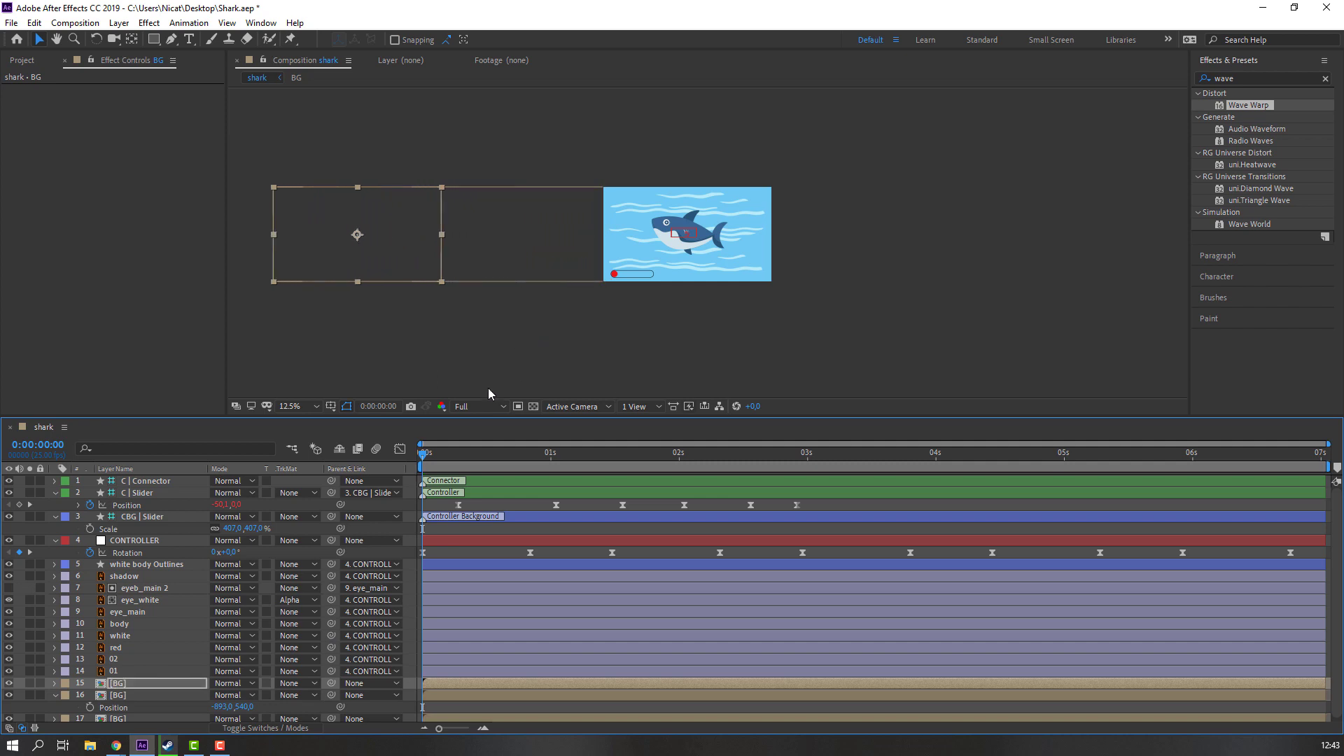
# Step: Parent both offset BG copies to the original BG layer
pyautogui.scroll(-1, 49, 691)
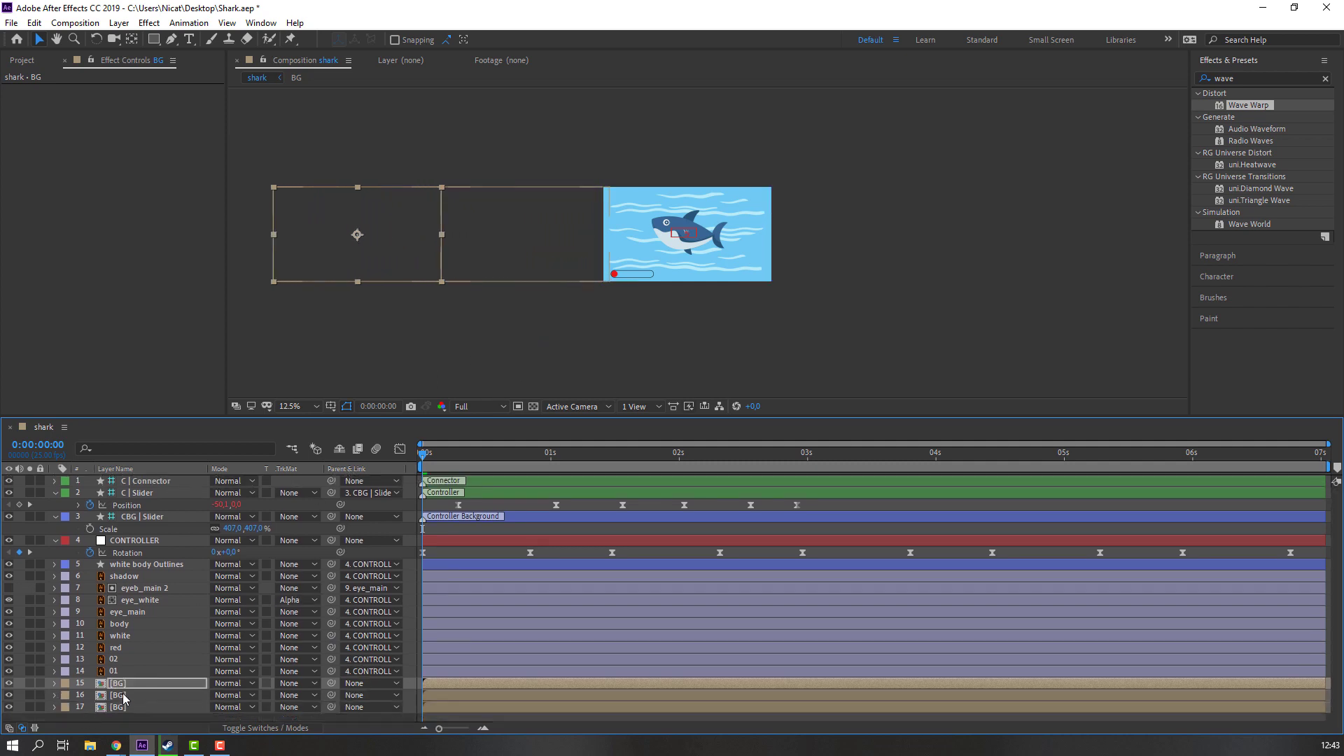
pyautogui.click(121, 695)
pyautogui.keyDown('shift'); pyautogui.click(119, 686); pyautogui.keyUp('shift')
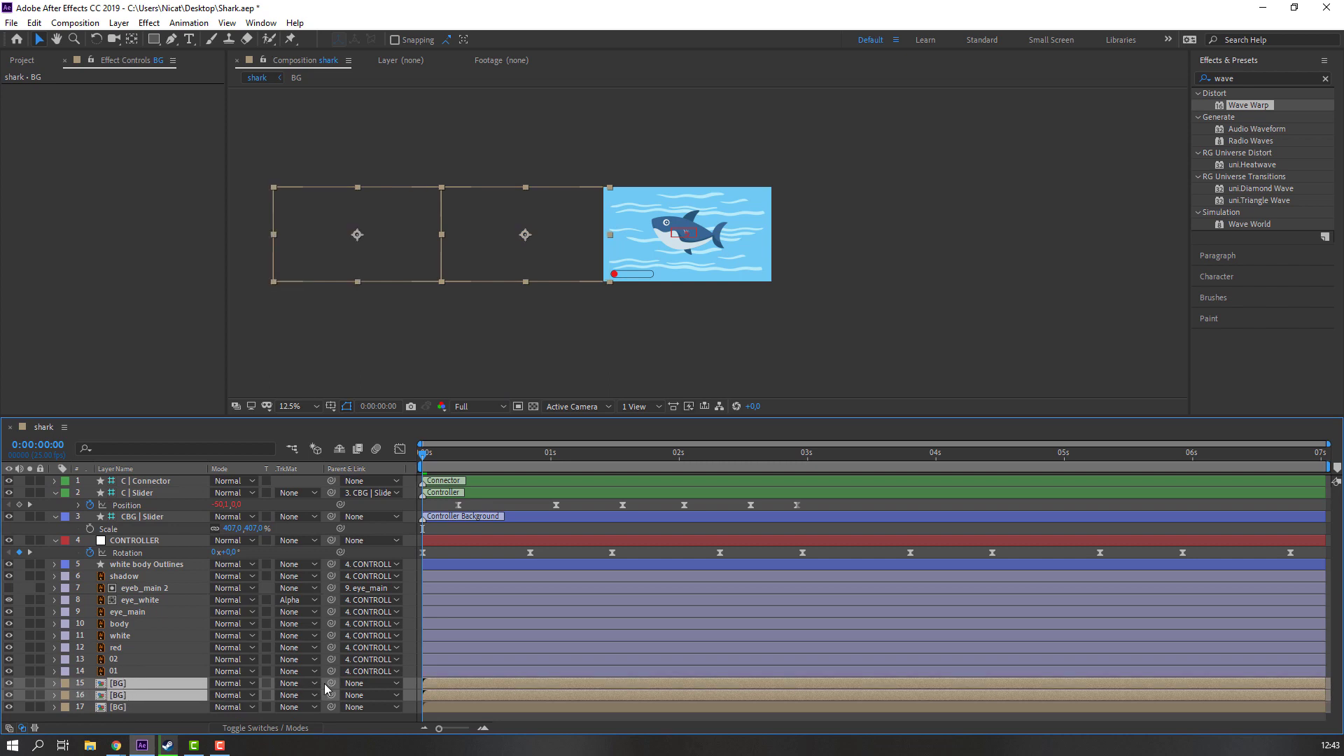
pyautogui.moveTo(331, 685); pyautogui.dragTo(114, 711)
# Step: Keyframe the original BG layer's Position at 960, 540 on the first frame and at 4735, 540 at 0:00:07:00
pyautogui.click(116, 708)
pyautogui.press('p')
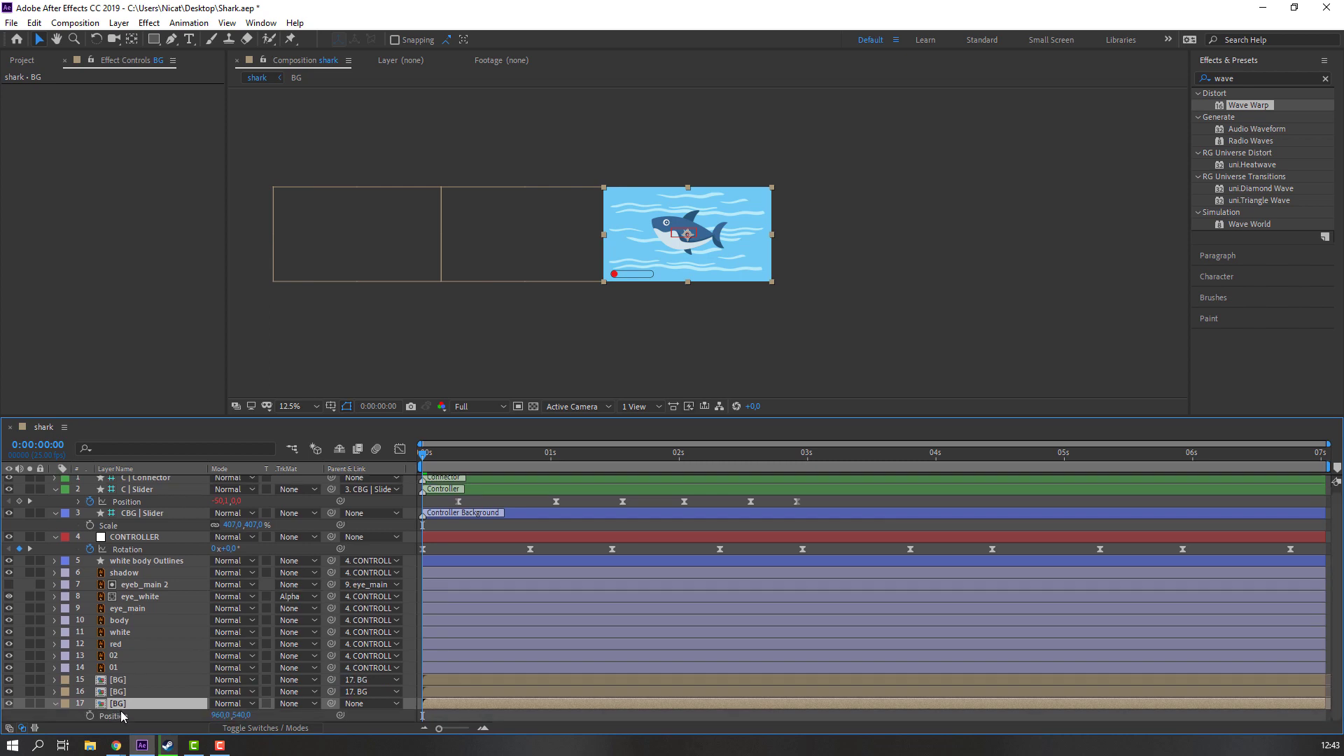
pyautogui.click(101, 716)
pyautogui.moveTo(474, 465); pyautogui.dragTo(1321, 455)
pyautogui.scroll(4, 703, 245)
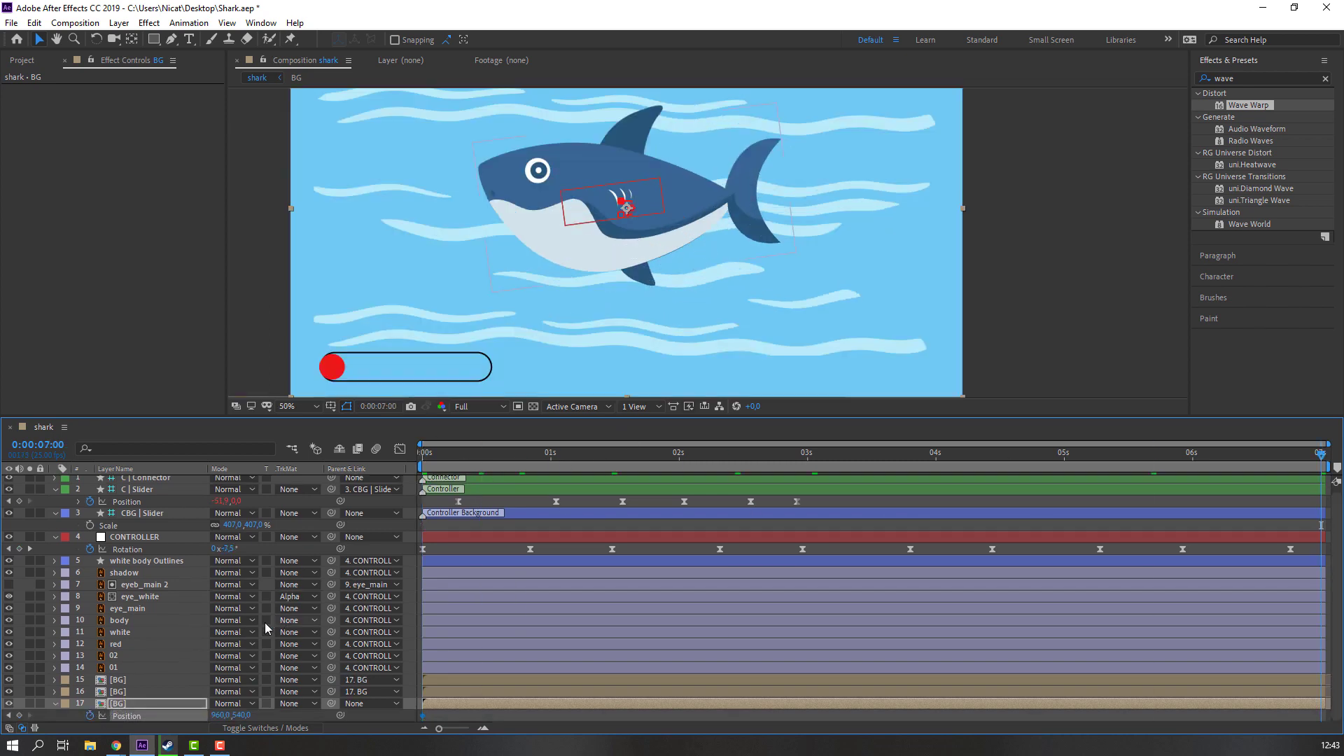
pyautogui.moveTo(219, 719); pyautogui.dragTo(890, 681)
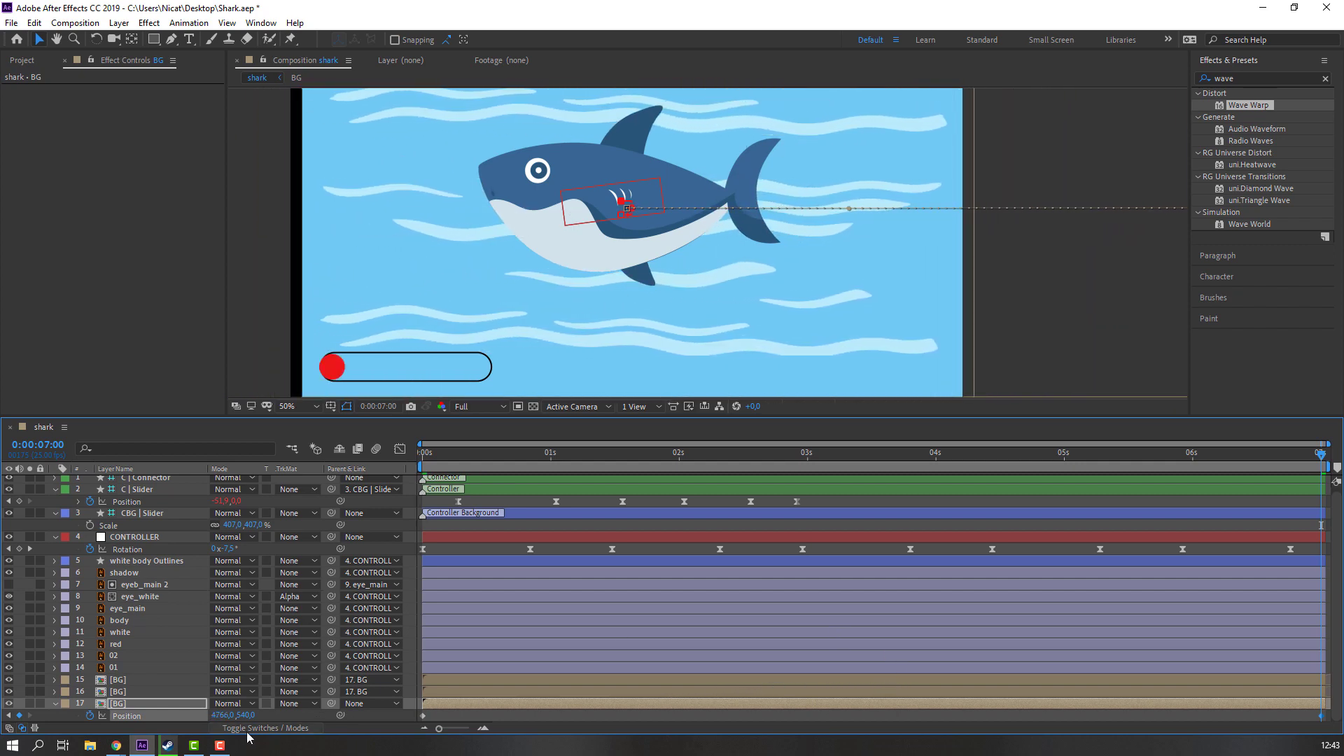
pyautogui.moveTo(222, 720); pyautogui.dragTo(194, 721)
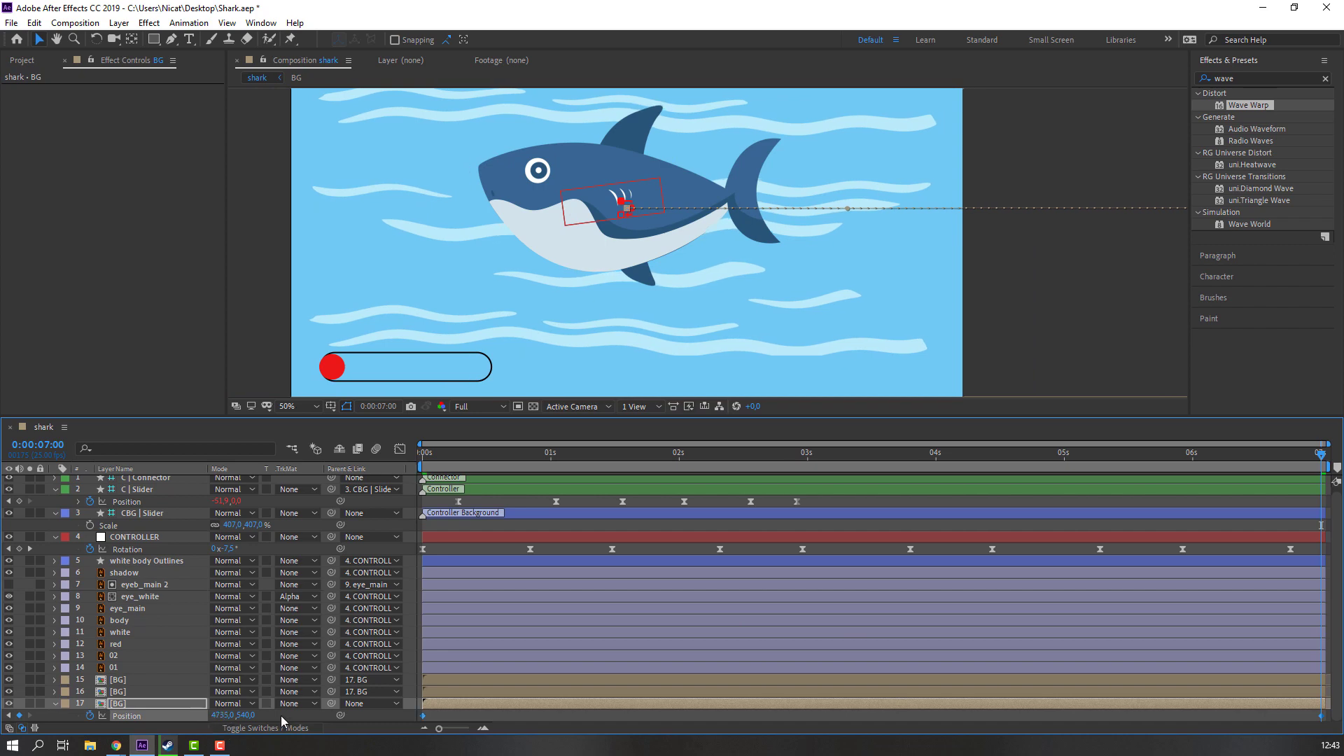
# Step: Preview the shark animation over the scrolling background with the whole frame in view, replaying it from the first frame
pyautogui.press('space')
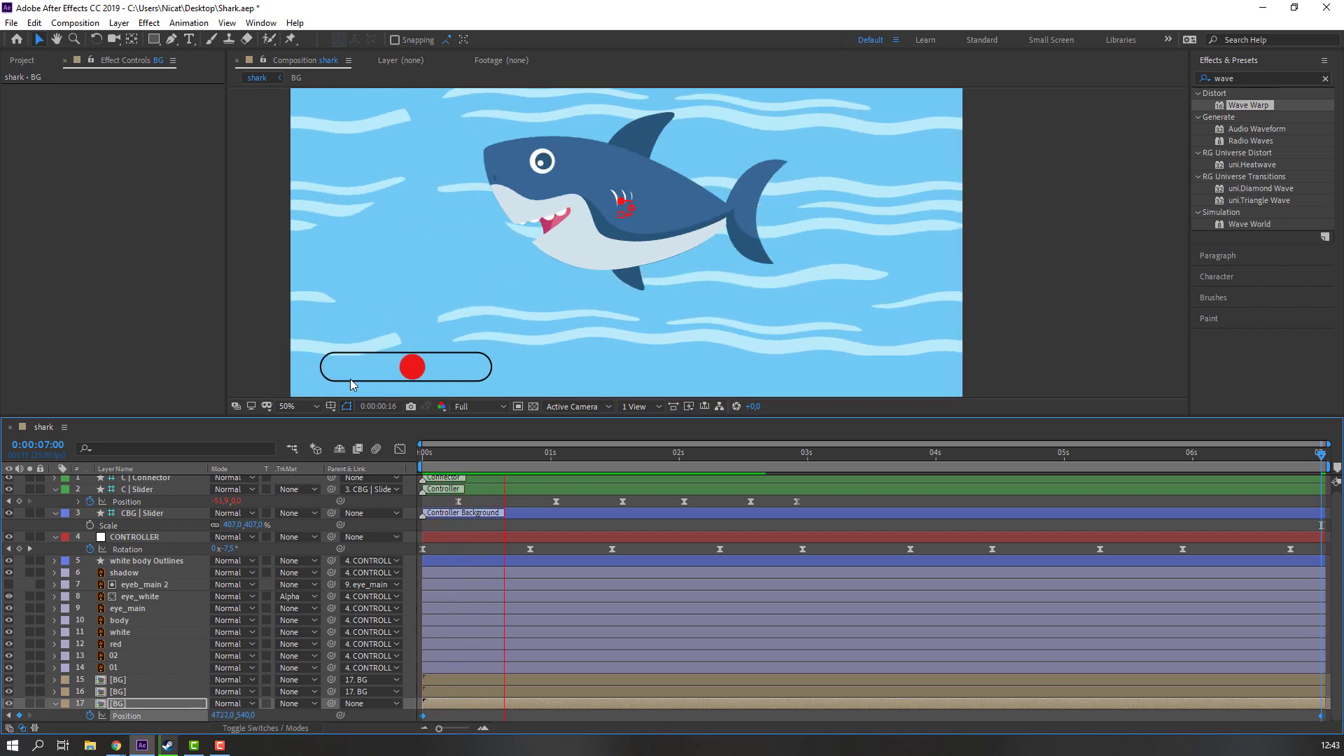
pyautogui.click(287, 406)
pyautogui.click(301, 438)
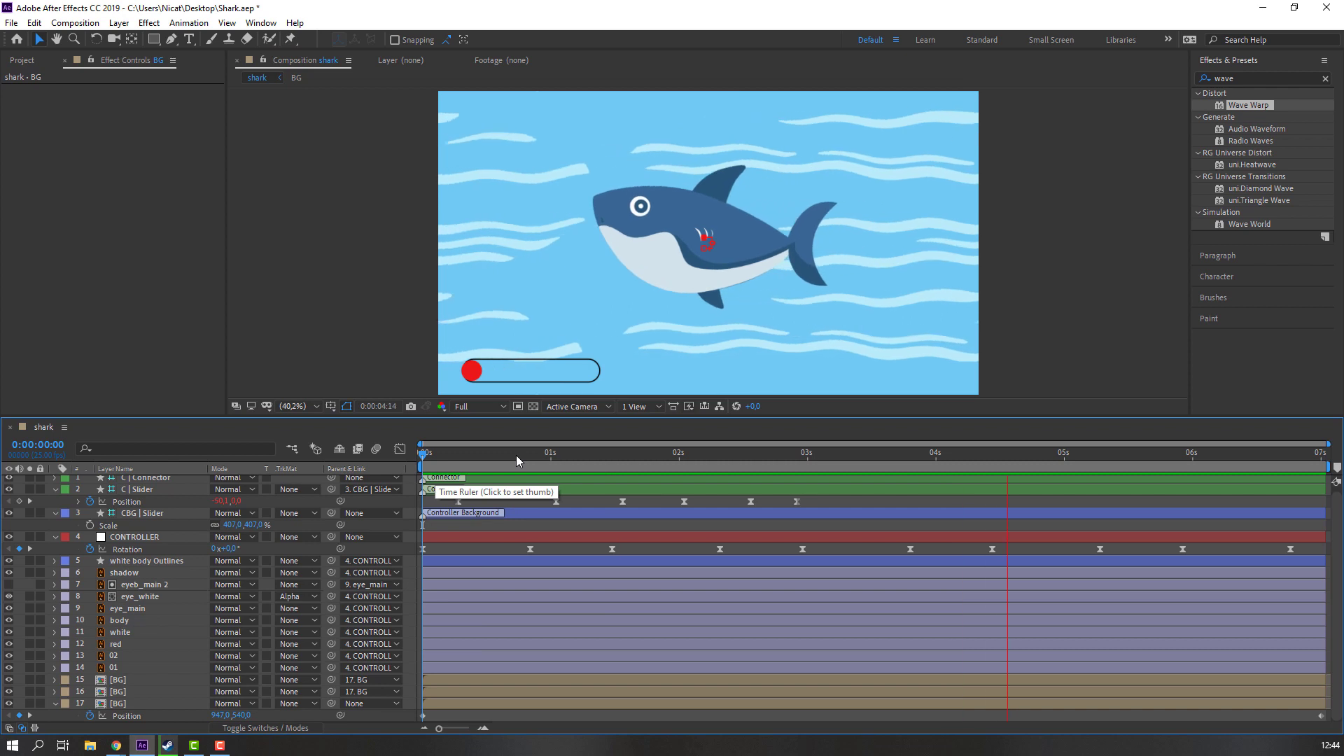
pyautogui.moveTo(516, 456); pyautogui.dragTo(324, 445)
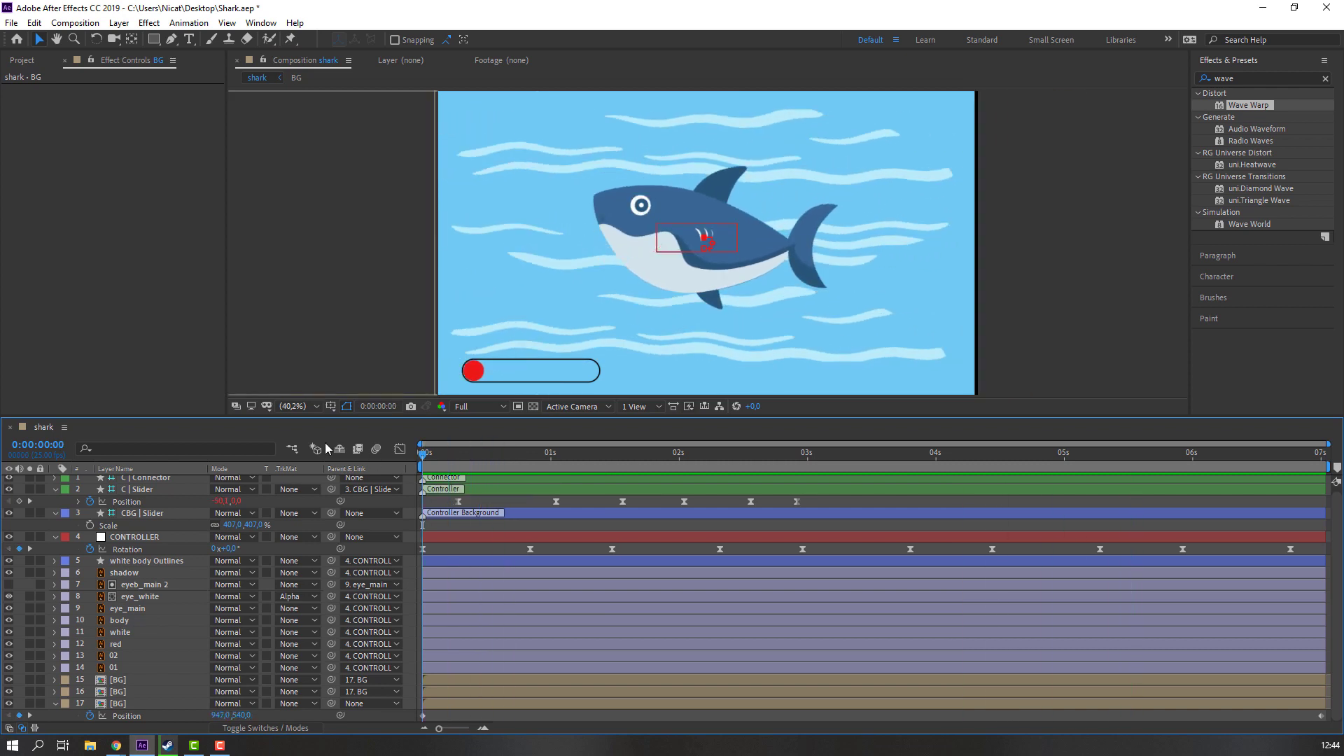
pyautogui.press('space')
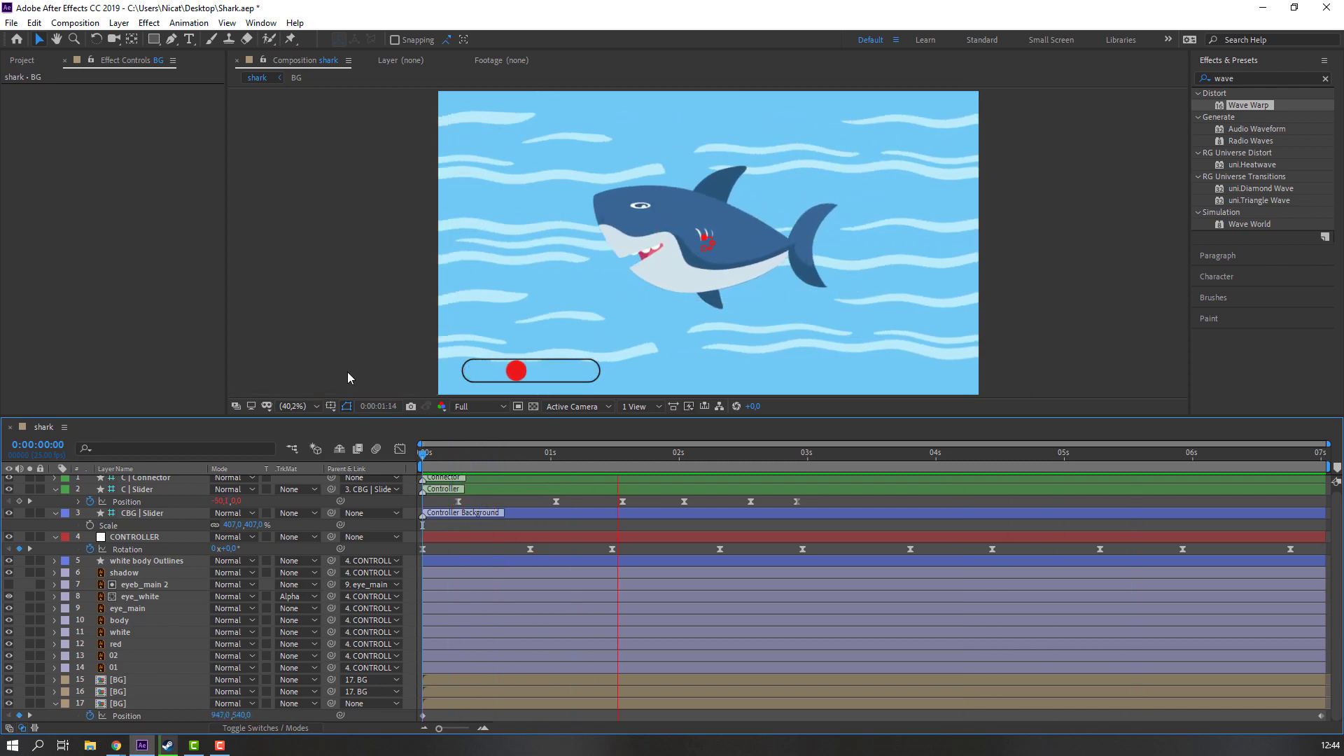
# Step: Keyframe the Rotation of layer 01, the lower fin, at 0° on the first frame and at -7° at 0:00:00:20
pyautogui.click(94, 669)
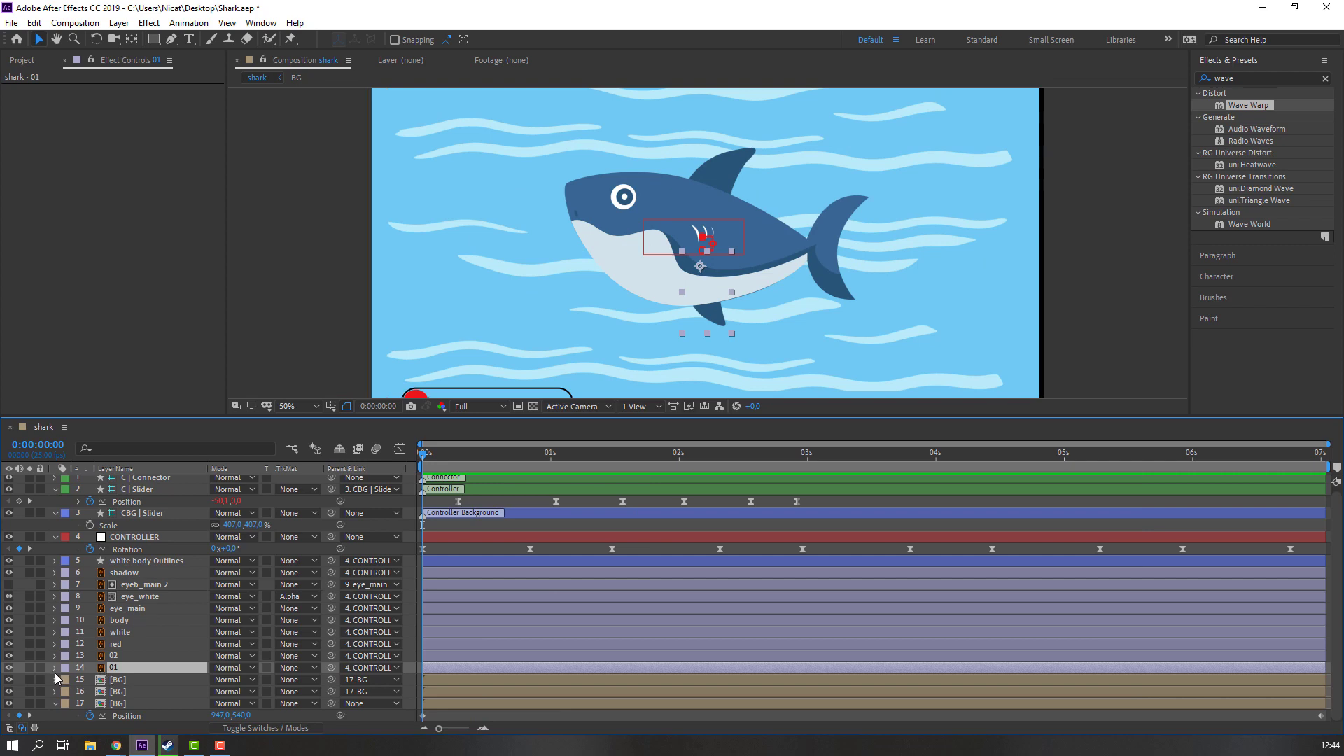
pyautogui.press('r')
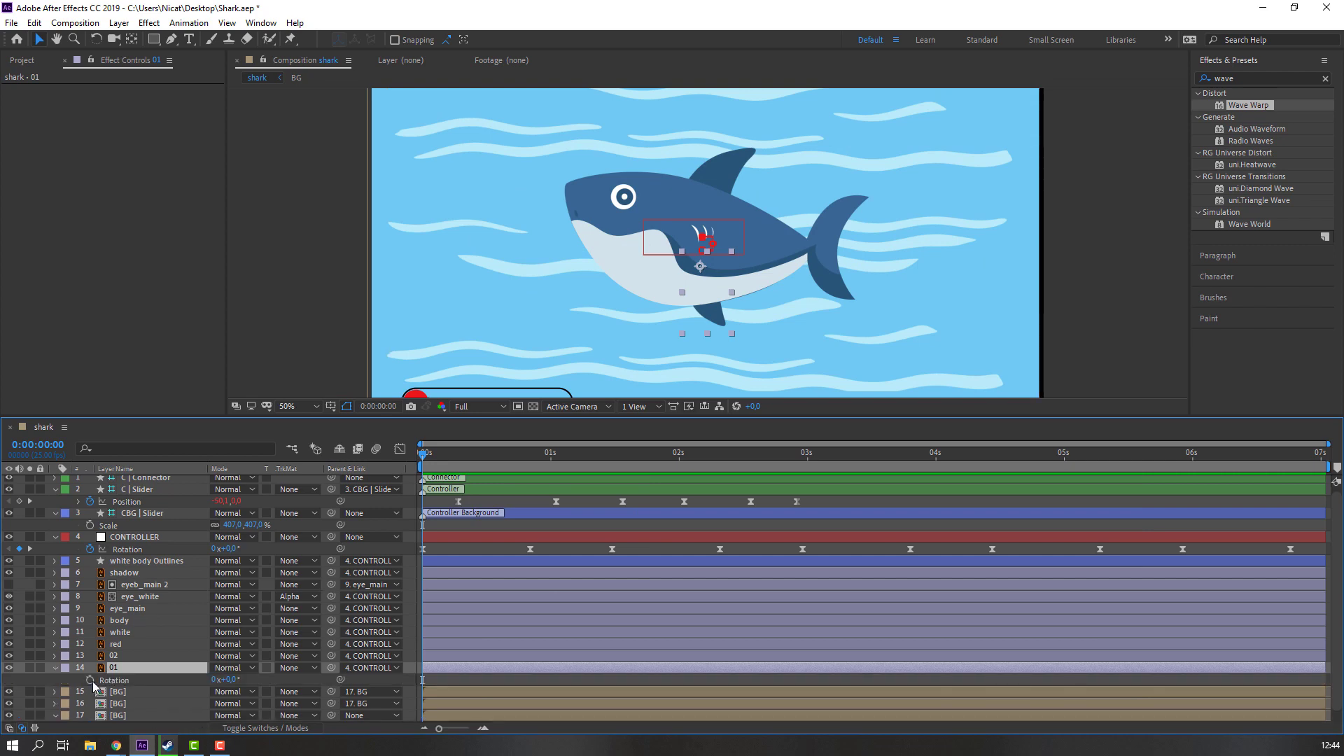
pyautogui.click(115, 680)
pyautogui.moveTo(432, 465); pyautogui.dragTo(525, 454)
pyautogui.moveTo(231, 683); pyautogui.dragTo(228, 680)
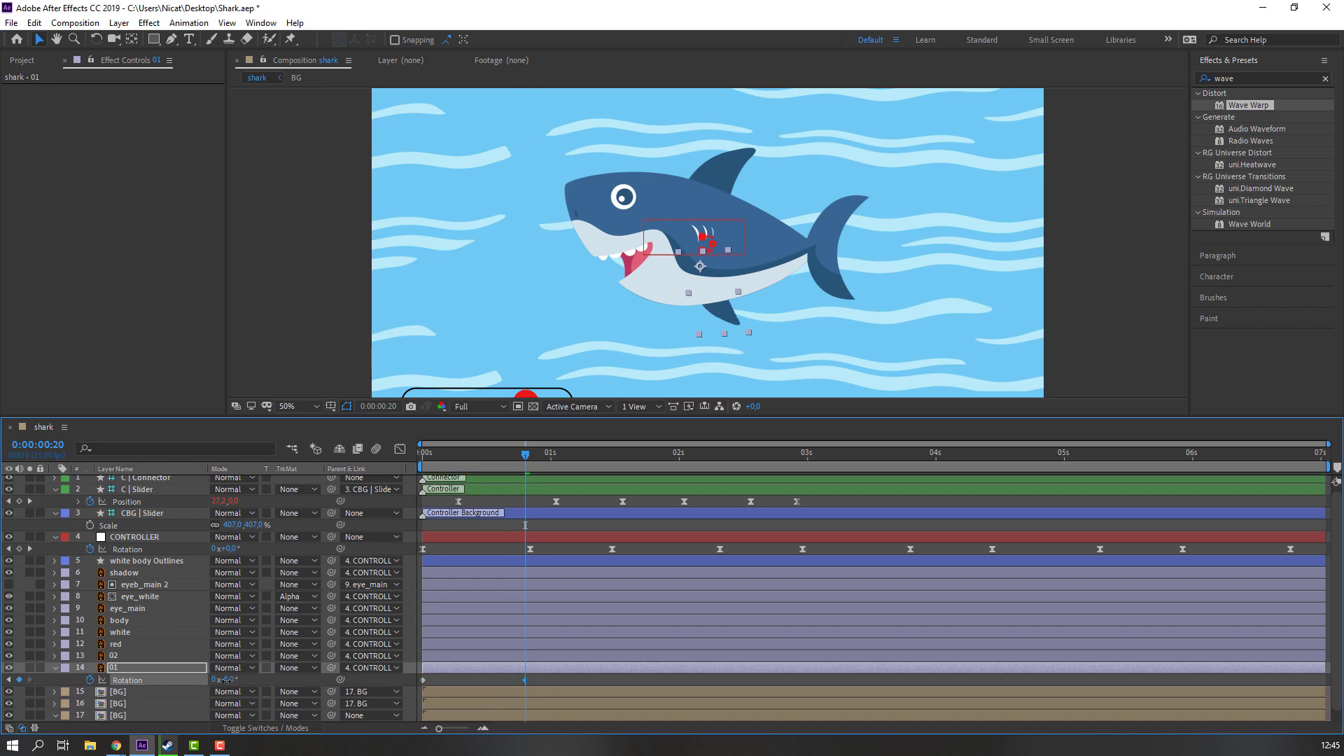
# Step: Copy layer 01's first Rotation keyframe to 0:00:01:20 and apply Easy Ease to all three Rotation keyframes
pyautogui.moveTo(444, 455); pyautogui.dragTo(653, 454)
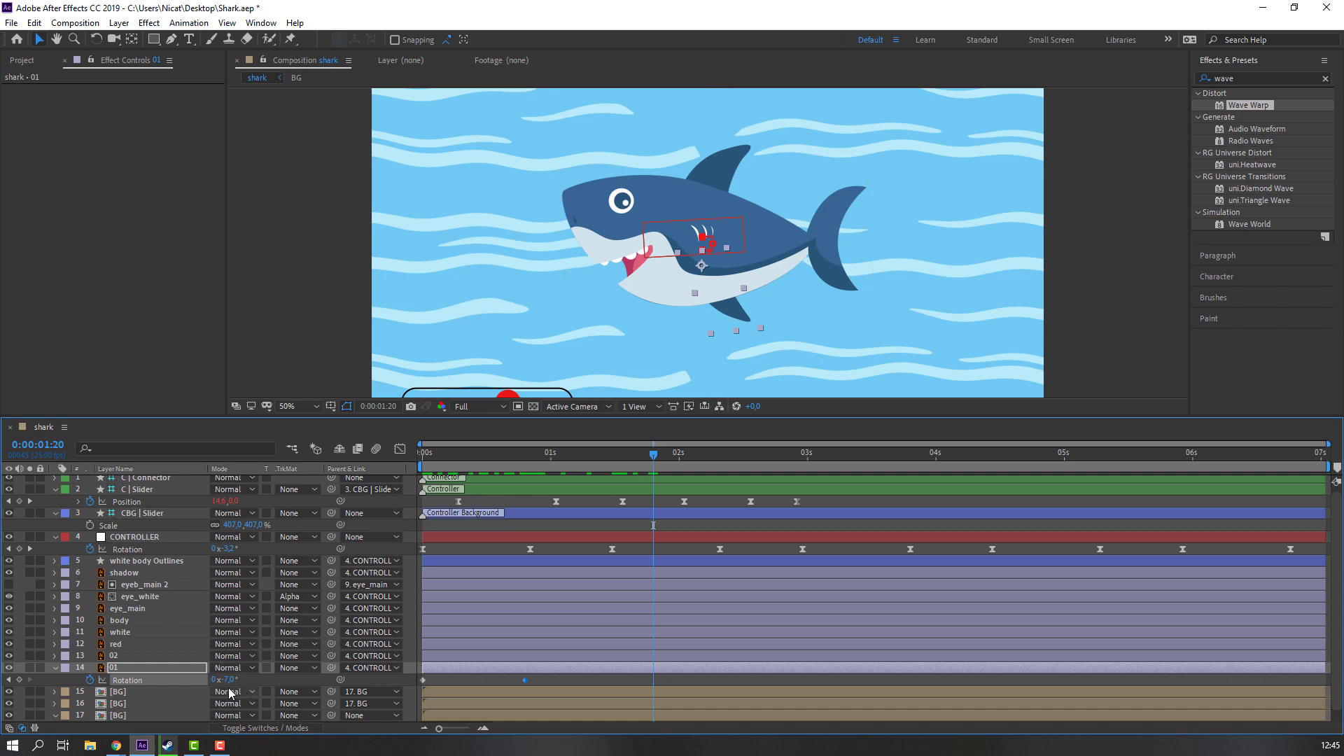
pyautogui.click(423, 679)
pyautogui.hotkey('ctrl', 'c')
pyautogui.hotkey('ctrl', 'v')
pyautogui.moveTo(669, 678); pyautogui.dragTo(379, 689)
pyautogui.rightClick(524, 679)
pyautogui.moveTo(630, 666)
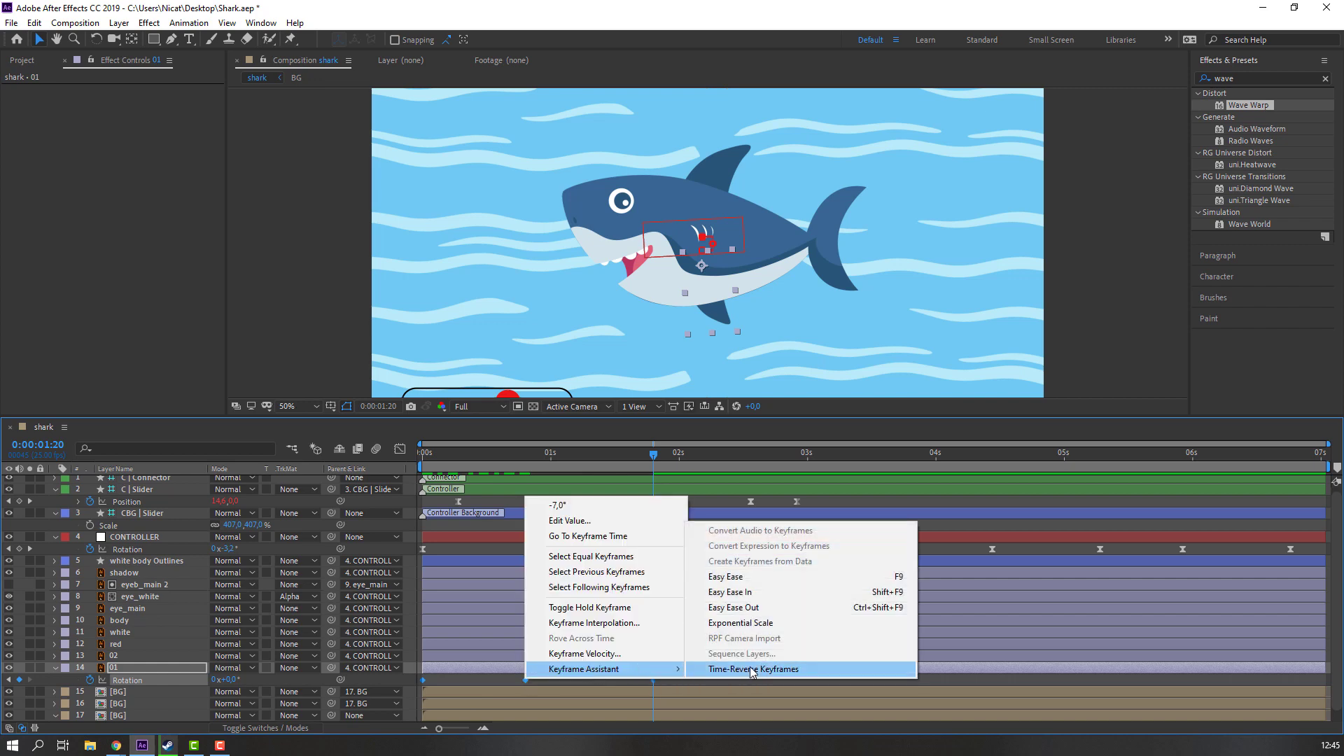
pyautogui.click(763, 577)
# Step: Paste the eased Rotation cycle on layer 01 at 0:00:01:20, at about 3.6 seconds and at 0:00:05:10
pyautogui.hotkey('ctrl', 'v')
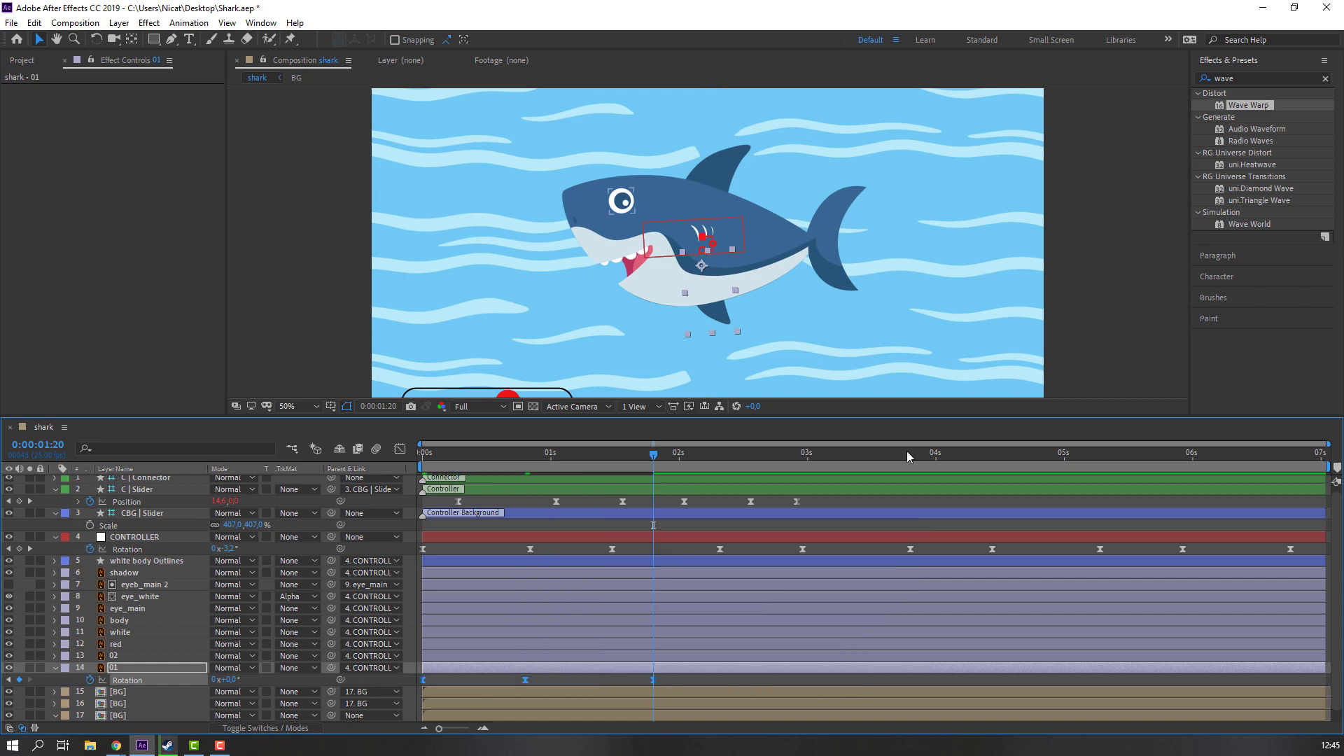
pyautogui.click(884, 454)
pyautogui.hotkey('ctrl', 'v')
pyautogui.click(1116, 462)
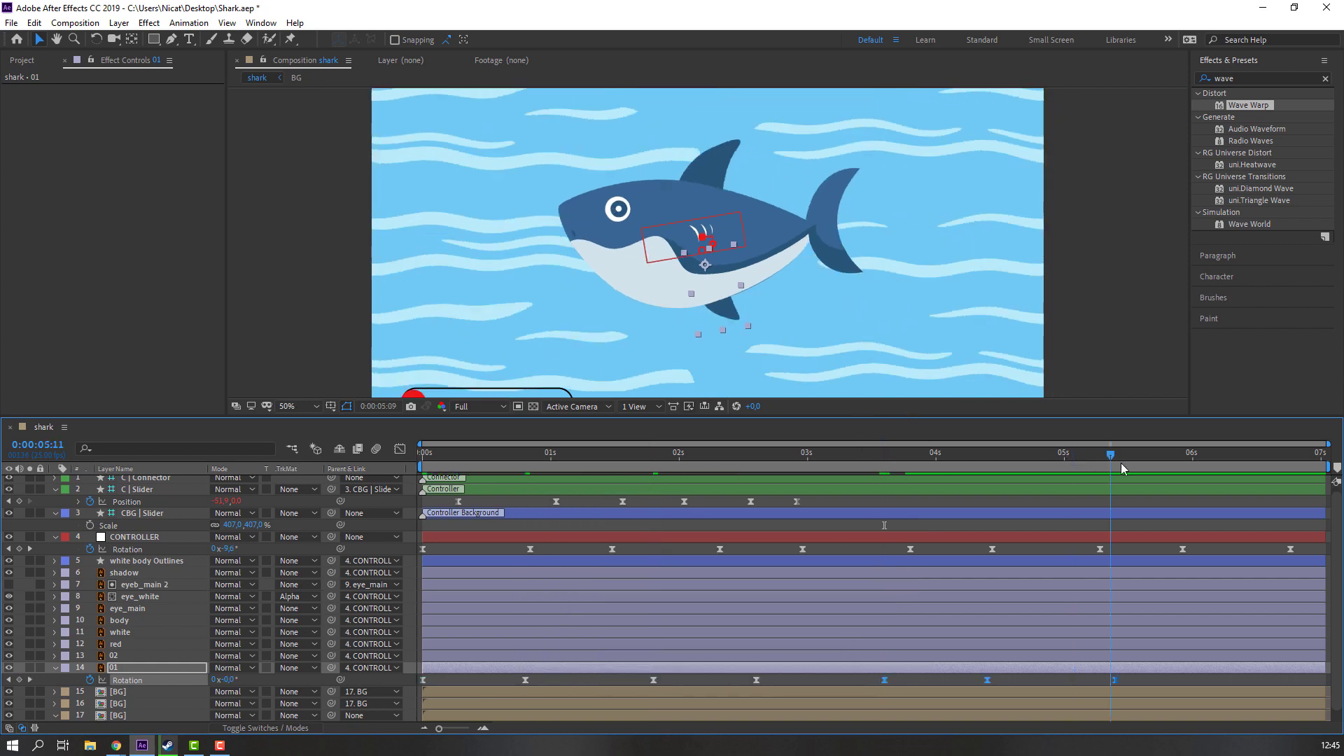
pyautogui.hotkey('ctrl', 'v')
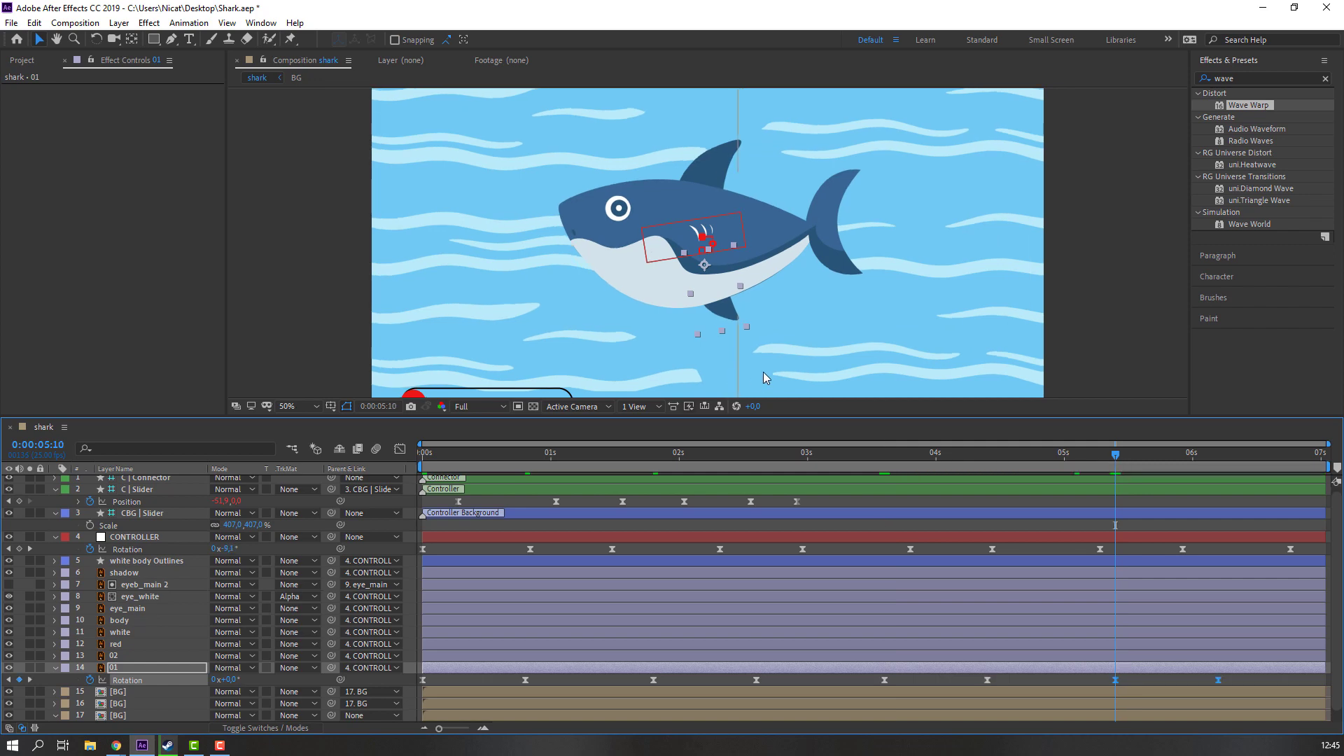
# Step: Preview the lower fin's repeated swinging motion over the scrolling water background
pyautogui.press('space')
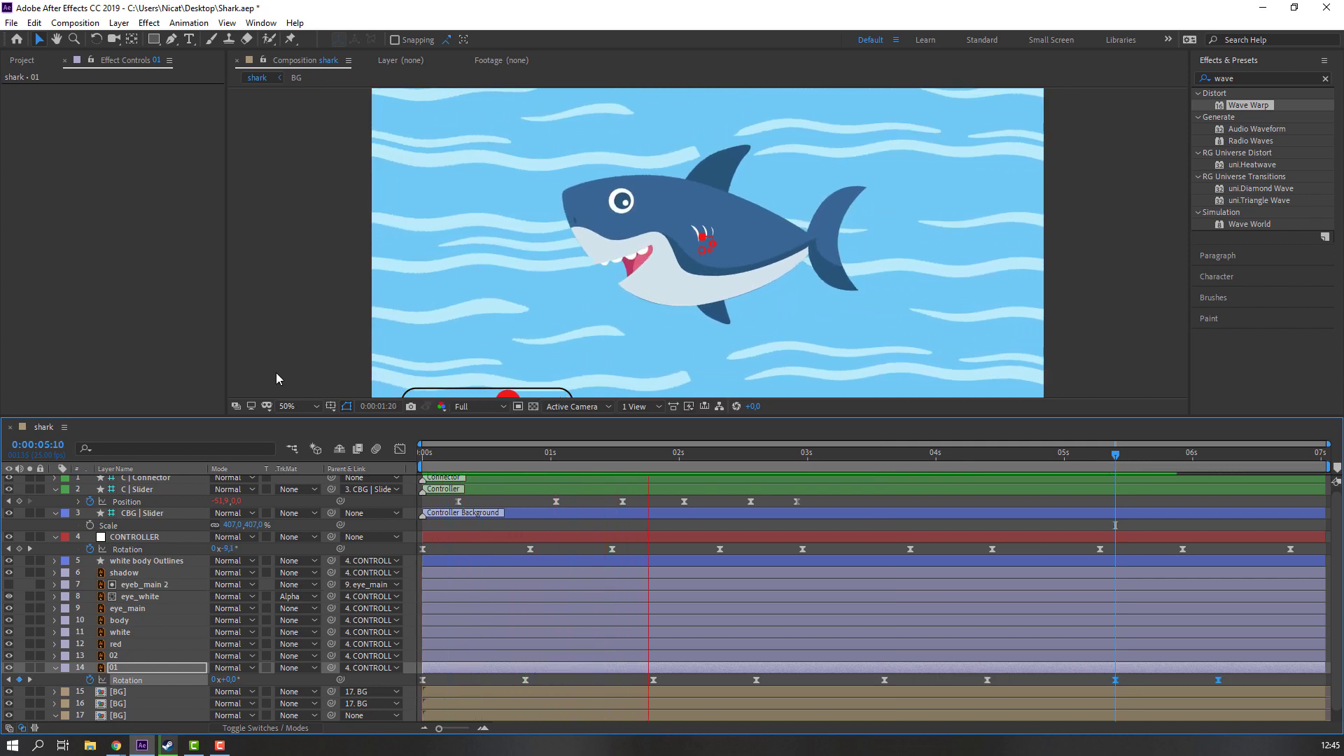
pyautogui.scroll(-2, 417, 364)
pyautogui.scroll(2, 417, 363)
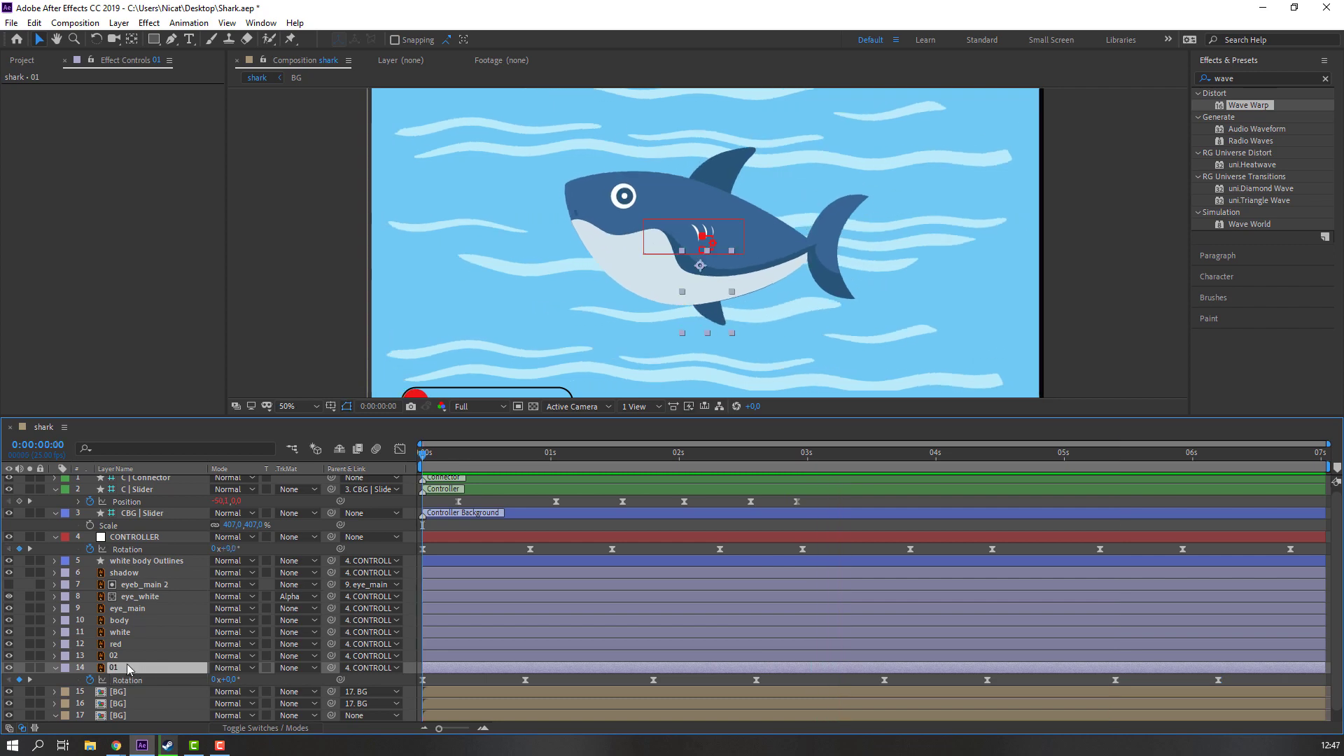
# Step: Paste the eased Rotation cycle onto layer 02, the dorsal fin, at the first frame and preview its motion
pyautogui.click(158, 660)
pyautogui.press('r')
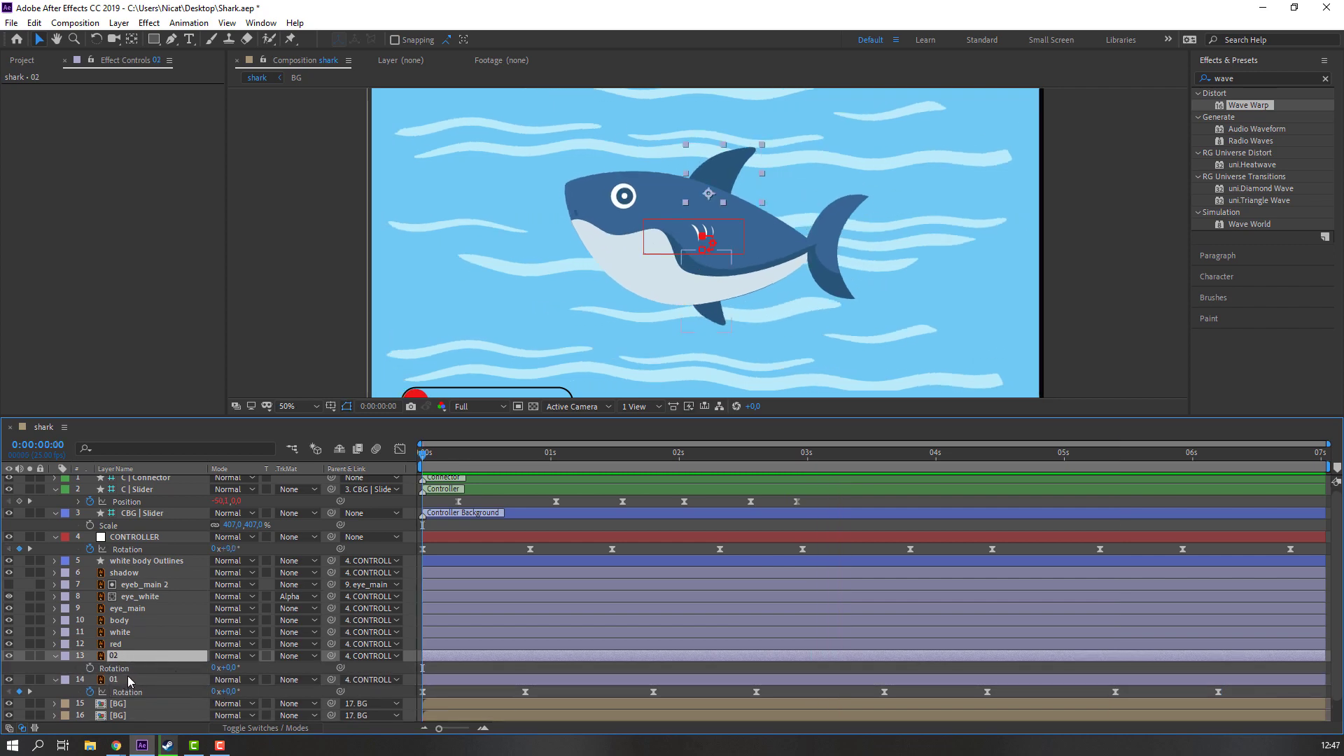
pyautogui.hotkey('ctrl', 'v')
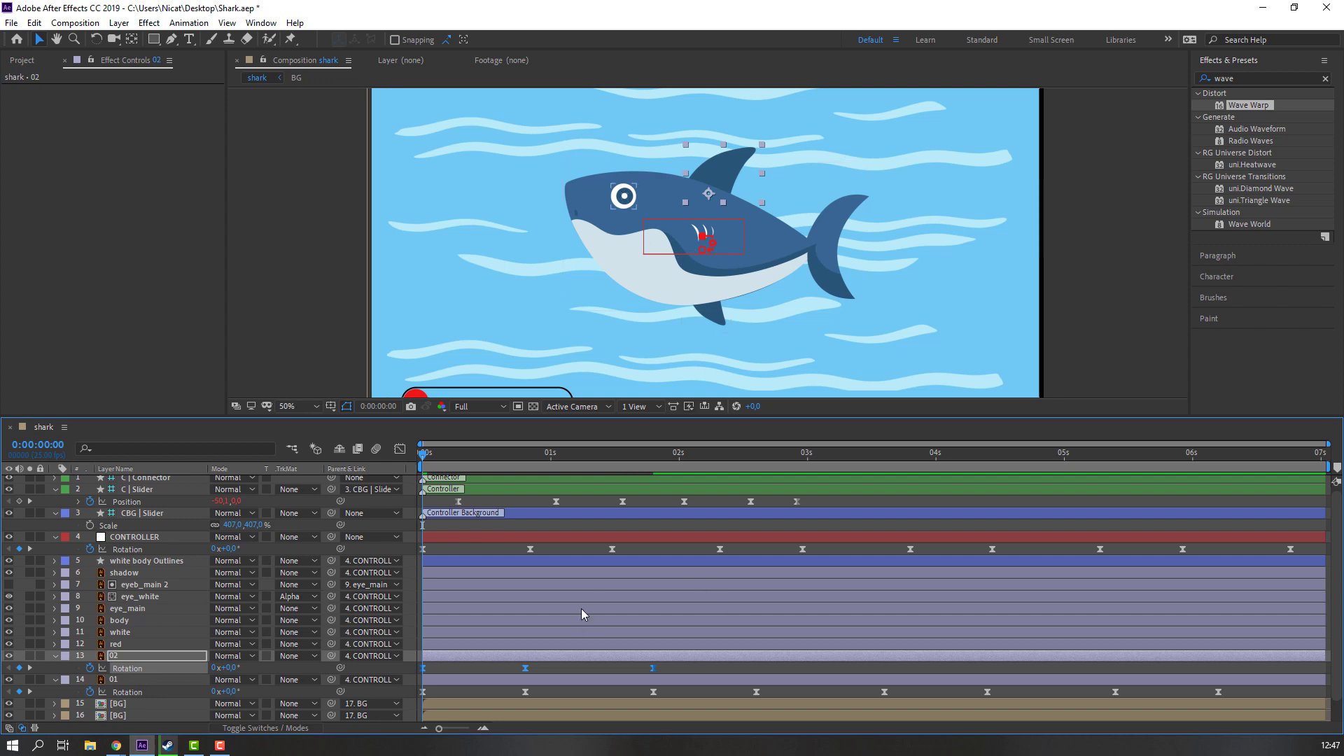
pyautogui.press('space')
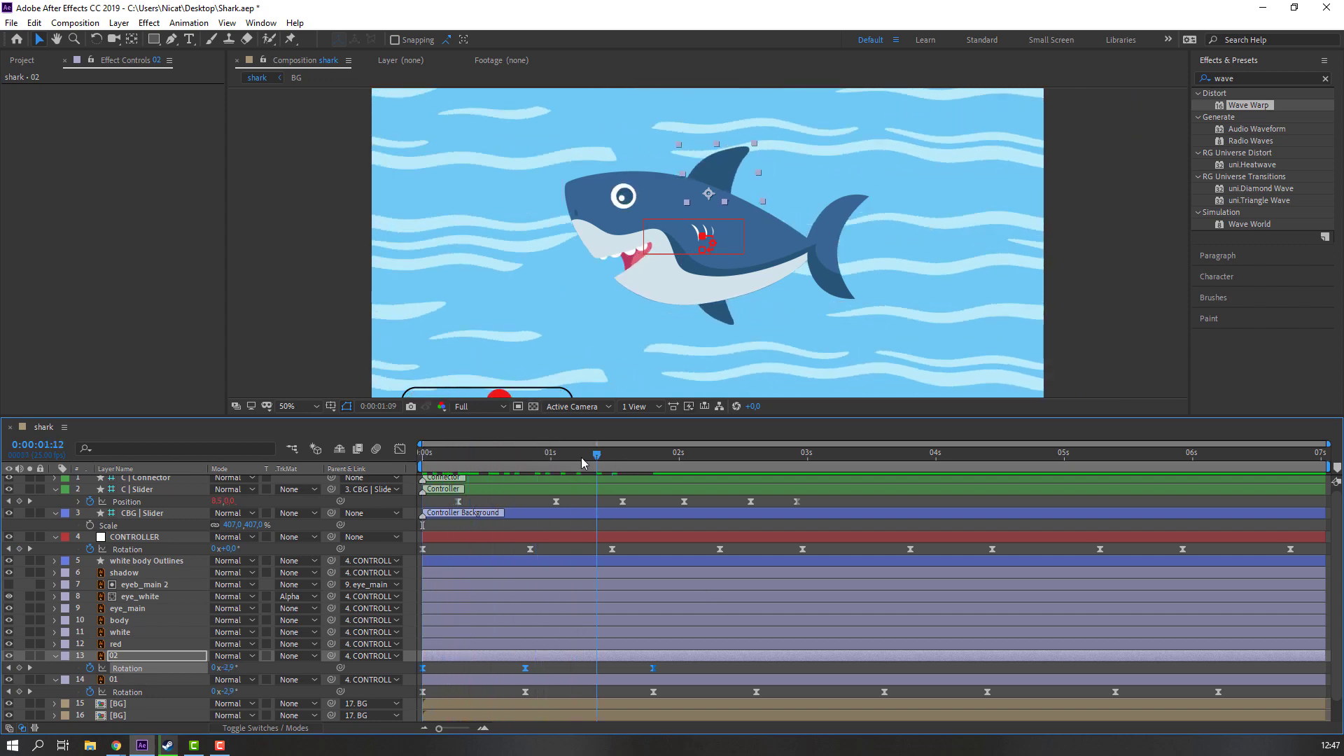
pyautogui.press('space')
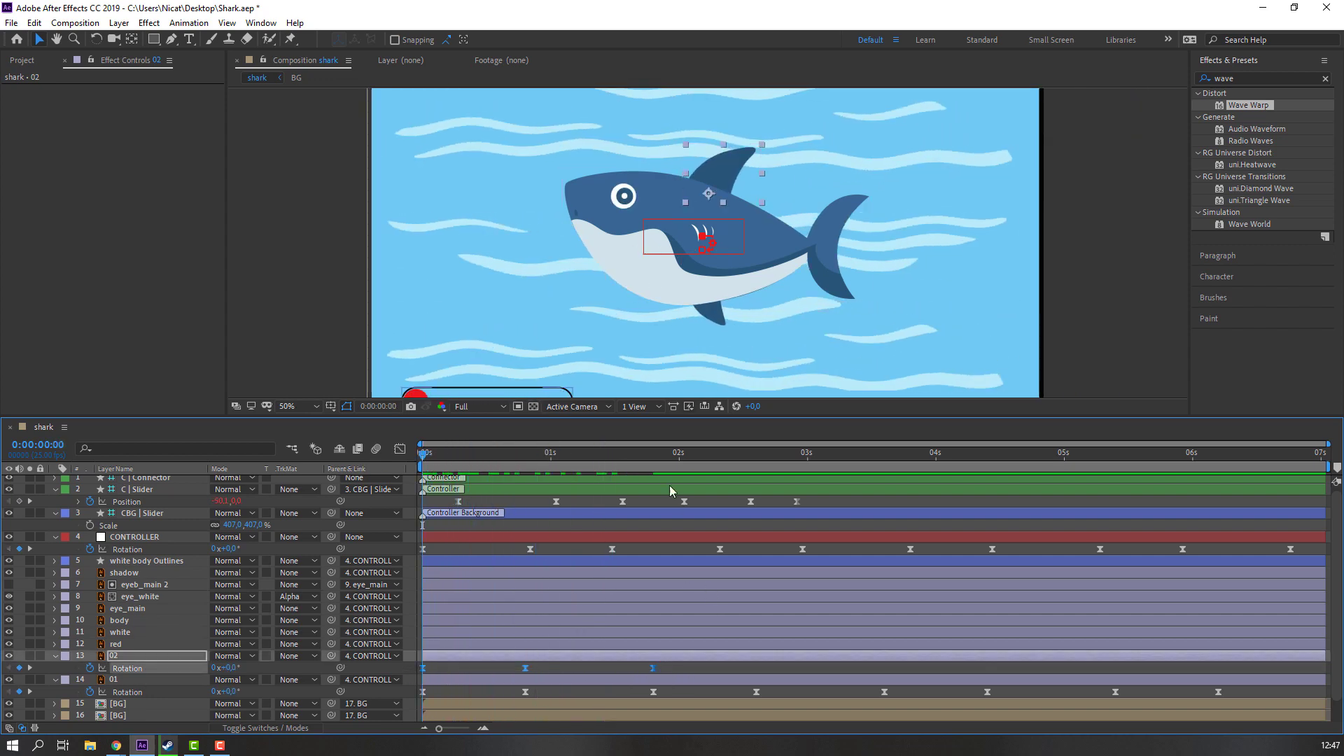
# Step: Repeat layer 02's Rotation cycle at 0:00:01:20 and about 3.6 seconds, and move the current time to 0:00:05:10
pyautogui.moveTo(639, 454); pyautogui.dragTo(652, 458)
pyautogui.hotkey('ctrl', 'v')
pyautogui.moveTo(826, 460); pyautogui.dragTo(883, 463)
pyautogui.click(1115, 462)
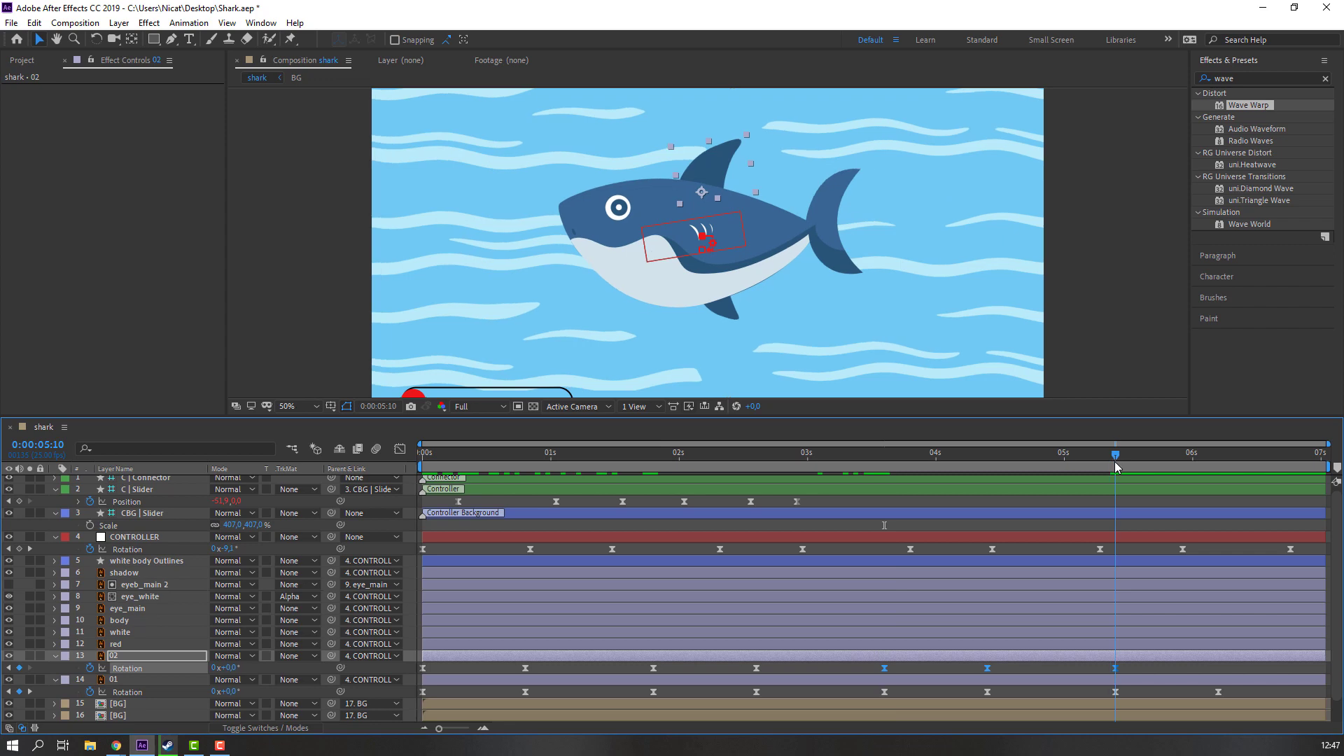